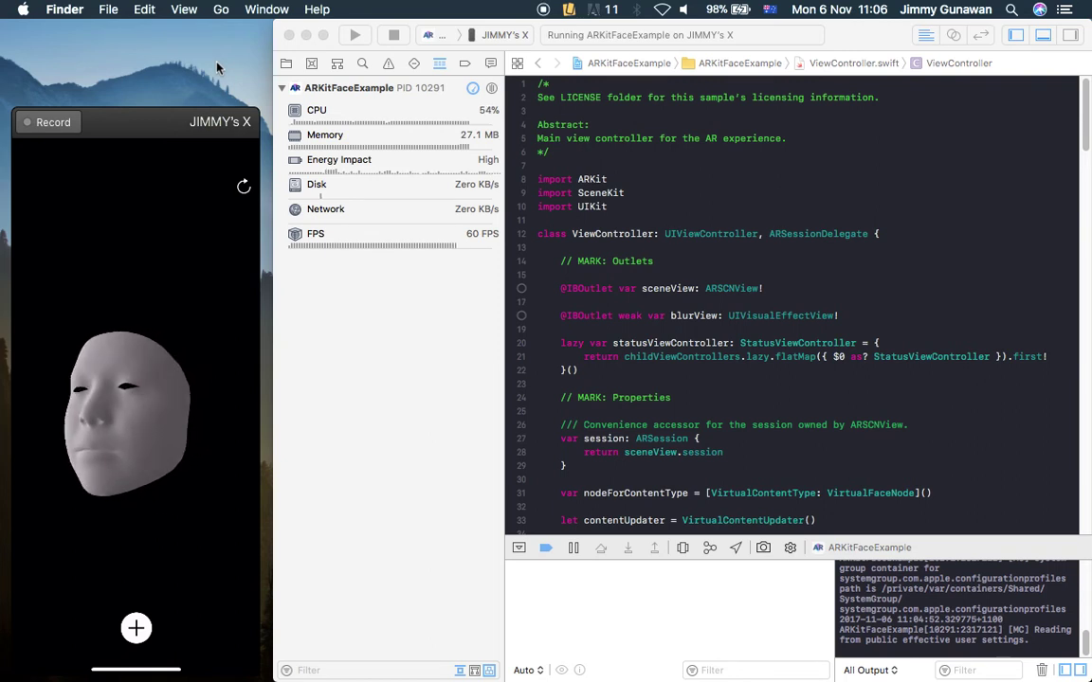
# Move the mirrored iPhone window higher on the desktop, beside the Xcode project window
pyautogui.hotkey('ctrl', 'Right')
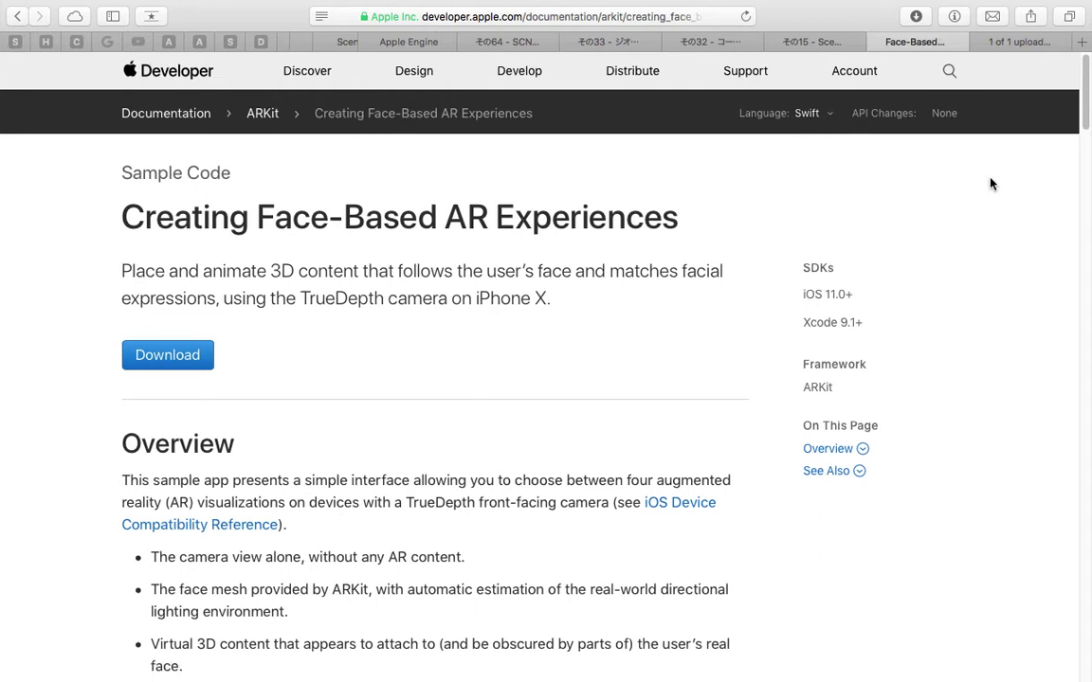
pyautogui.hotkey('ctrl', 'Left')
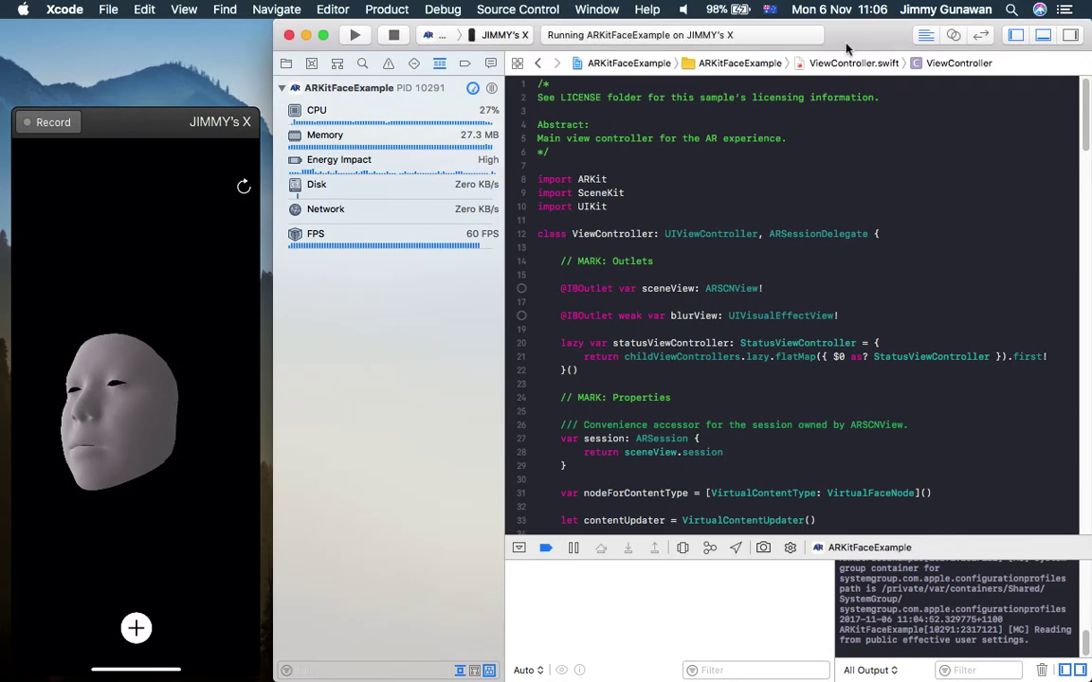
pyautogui.moveTo(845, 44); pyautogui.dragTo(841, 43)
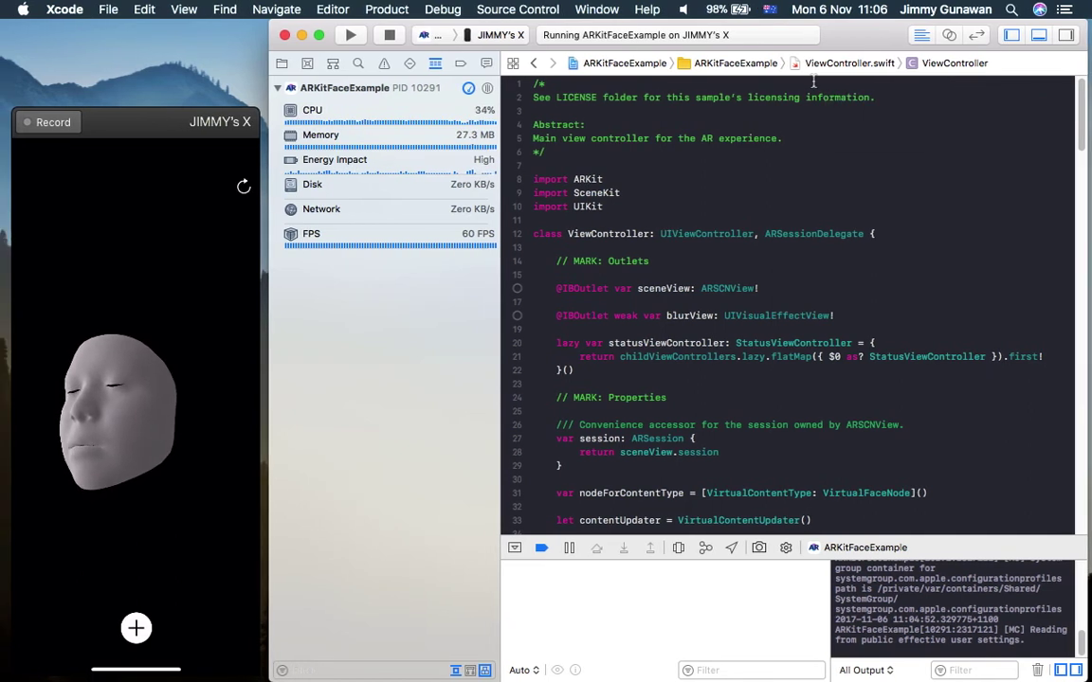
pyautogui.click(221, 122)
pyautogui.moveTo(144, 127); pyautogui.dragTo(156, 84)
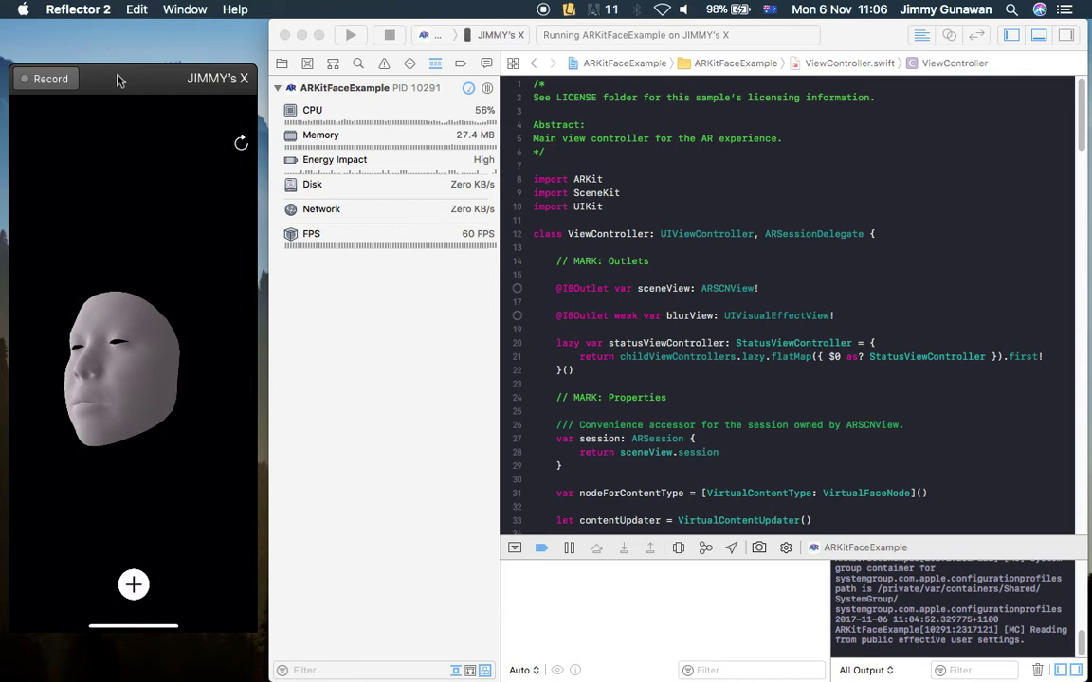
pyautogui.moveTo(144, 74); pyautogui.dragTo(143, 71)
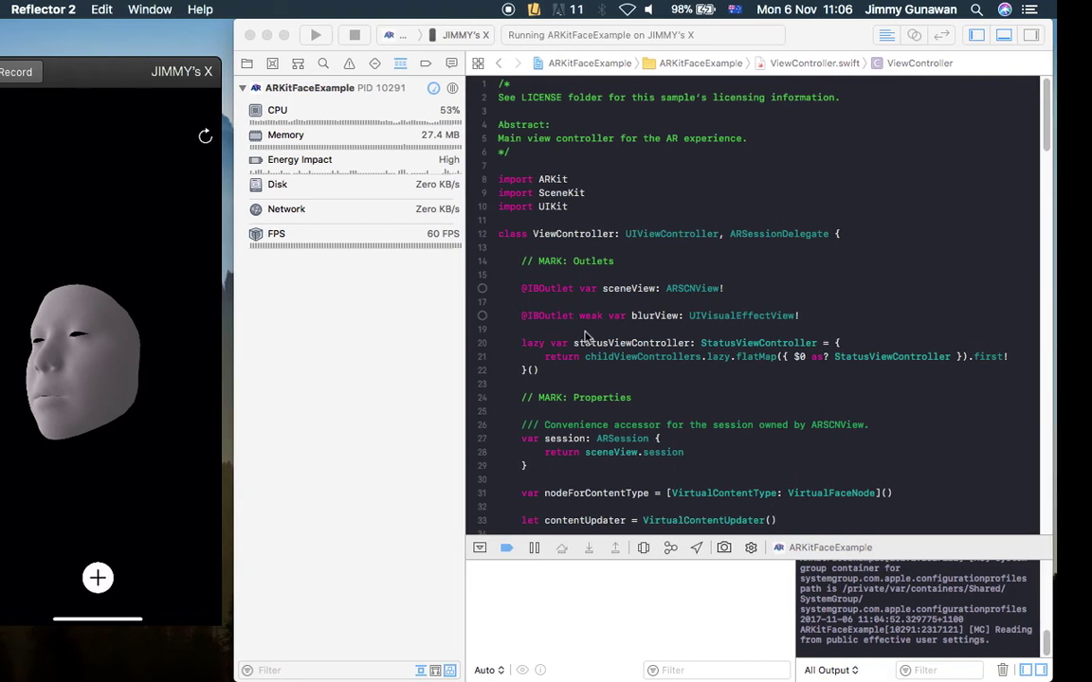
# Switch to Safari and read the overview and AR visualization modes on the Creating Face-Based AR Experiences page
pyautogui.hotkey('ctrl', 'Right')
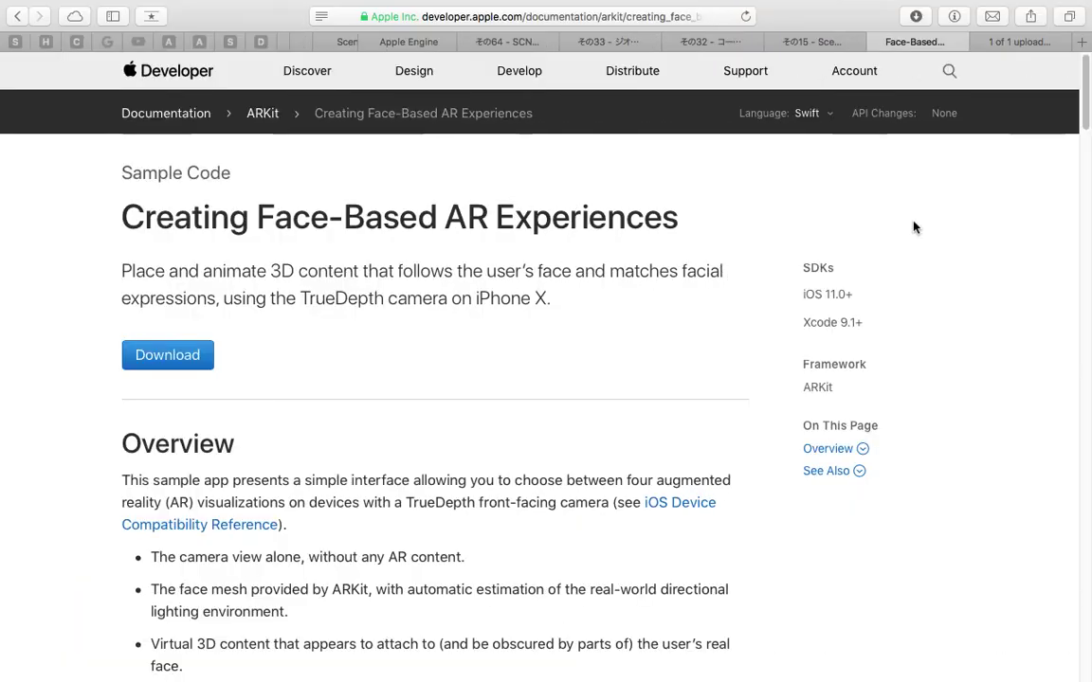
pyautogui.scroll(-1, 1088, 133)
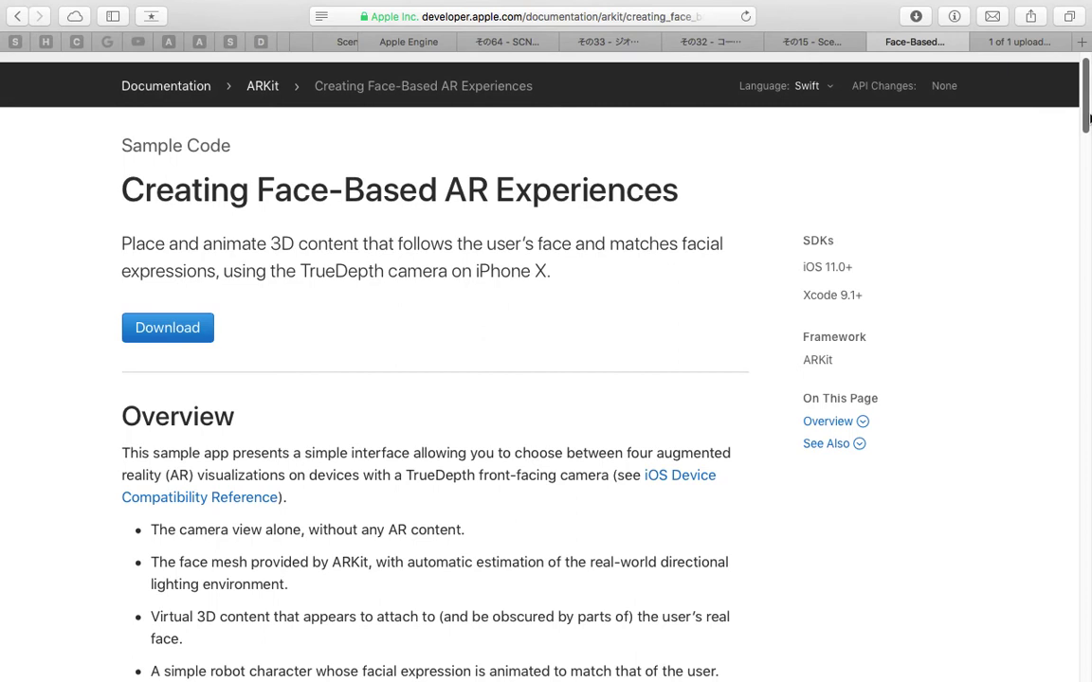
pyautogui.scroll(1, 512, 209)
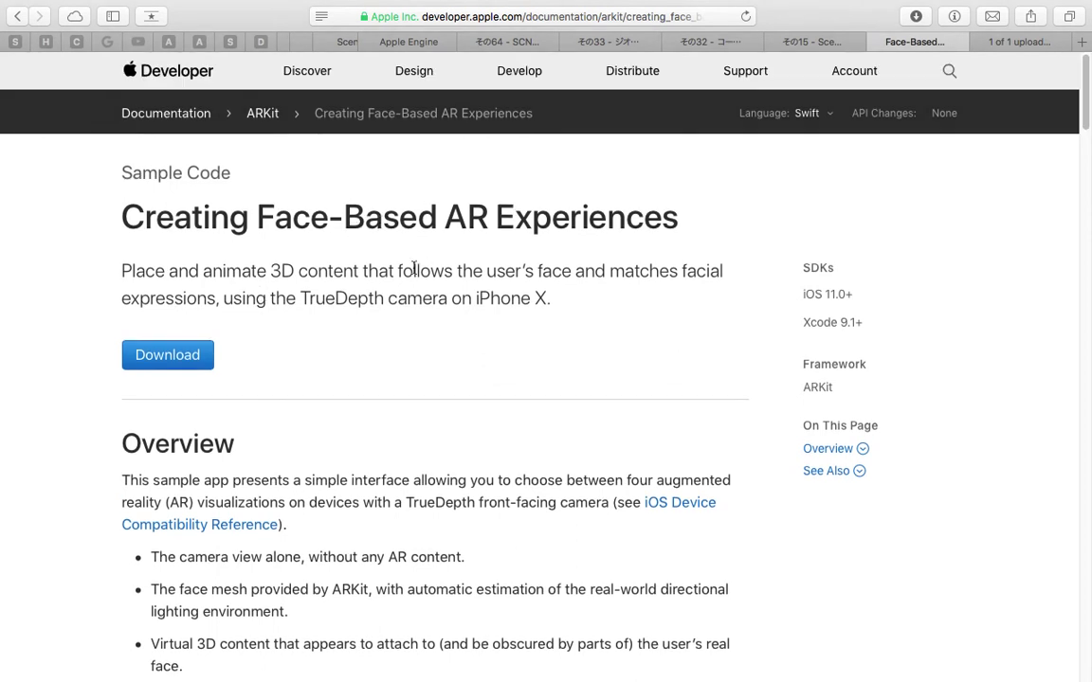
pyautogui.scroll(-7, 228, 256)
pyautogui.scroll(-4, 253, 263)
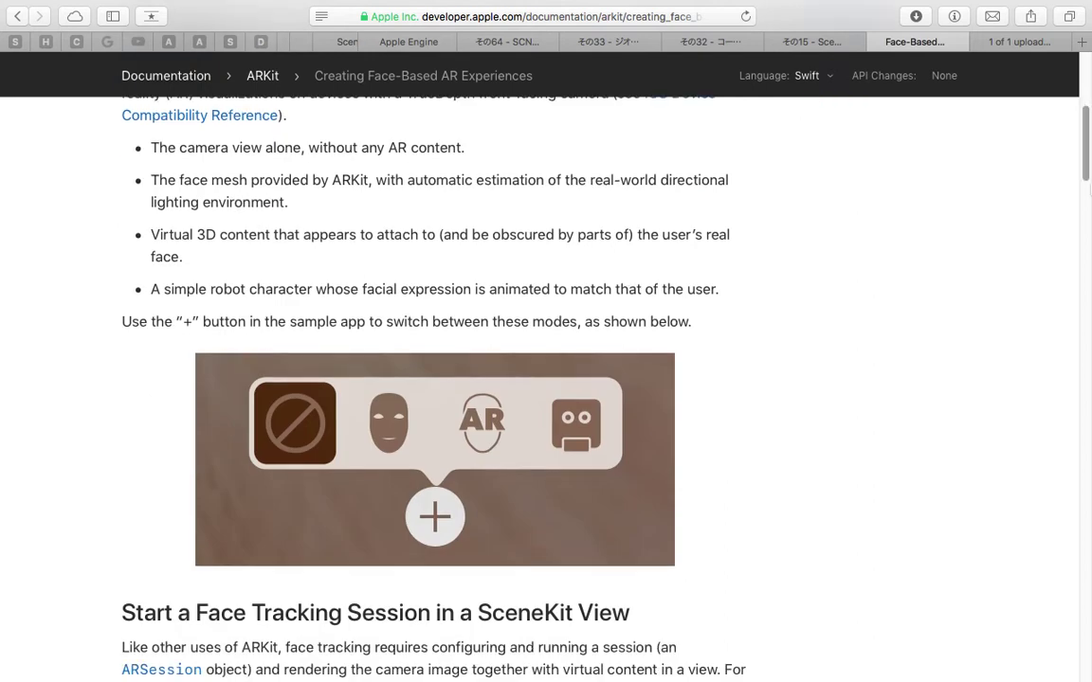
pyautogui.scroll(-3, 1085, 196)
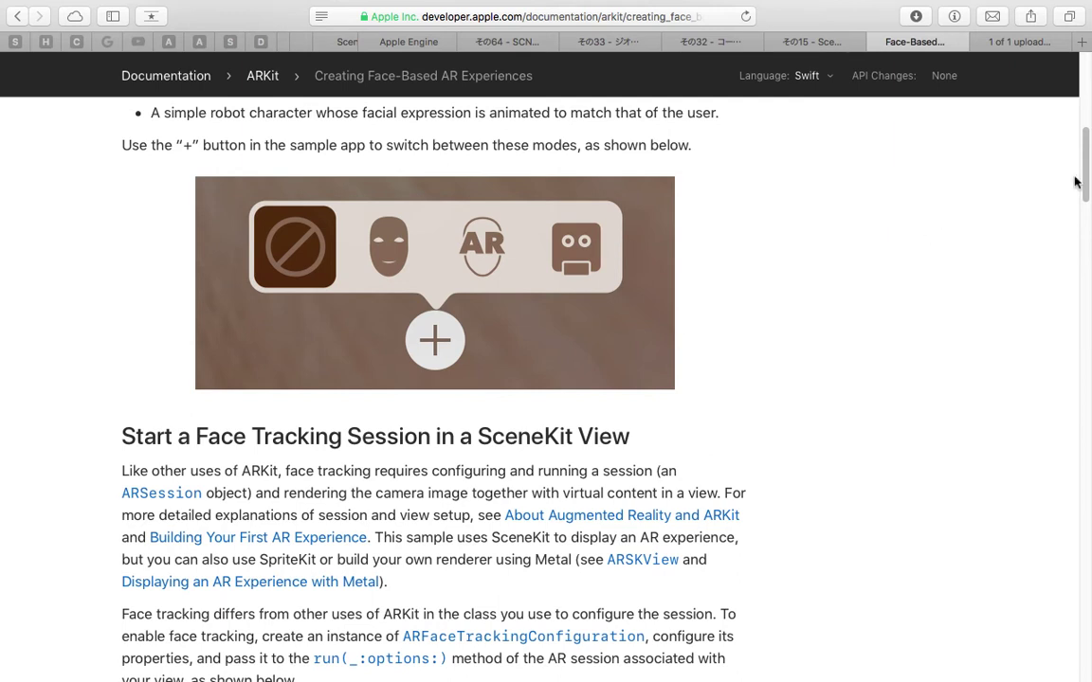
pyautogui.scroll(-3, 926, 309)
pyautogui.scroll(10, 927, 315)
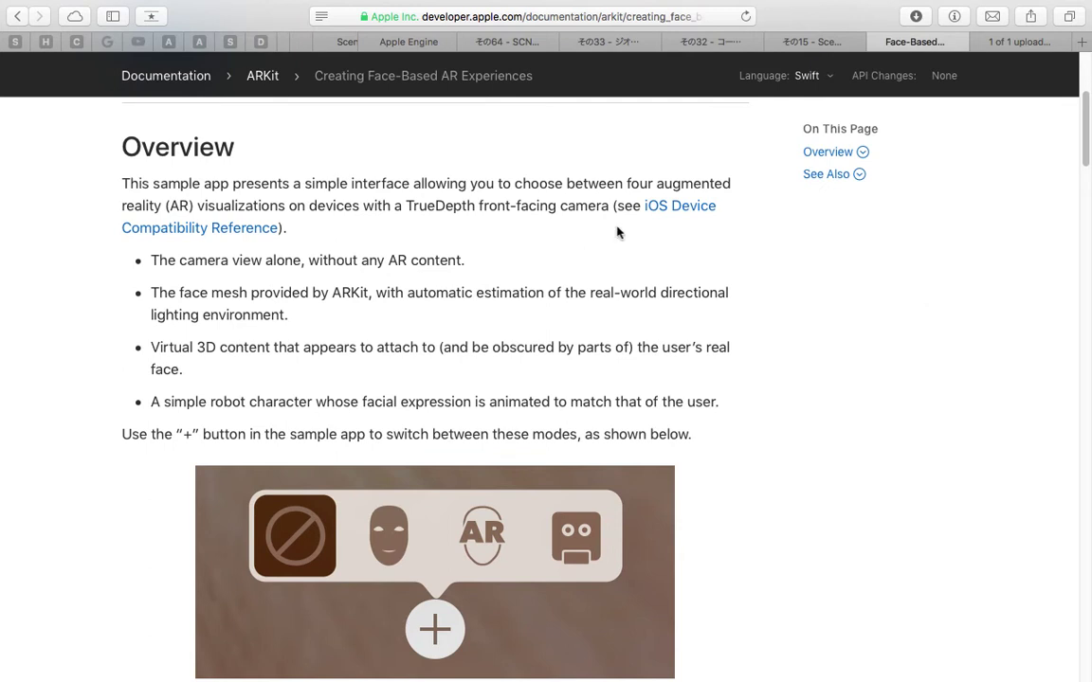
# Quit Safari and return to the ARKitFaceExample project in Xcode
pyautogui.click(82, 7)
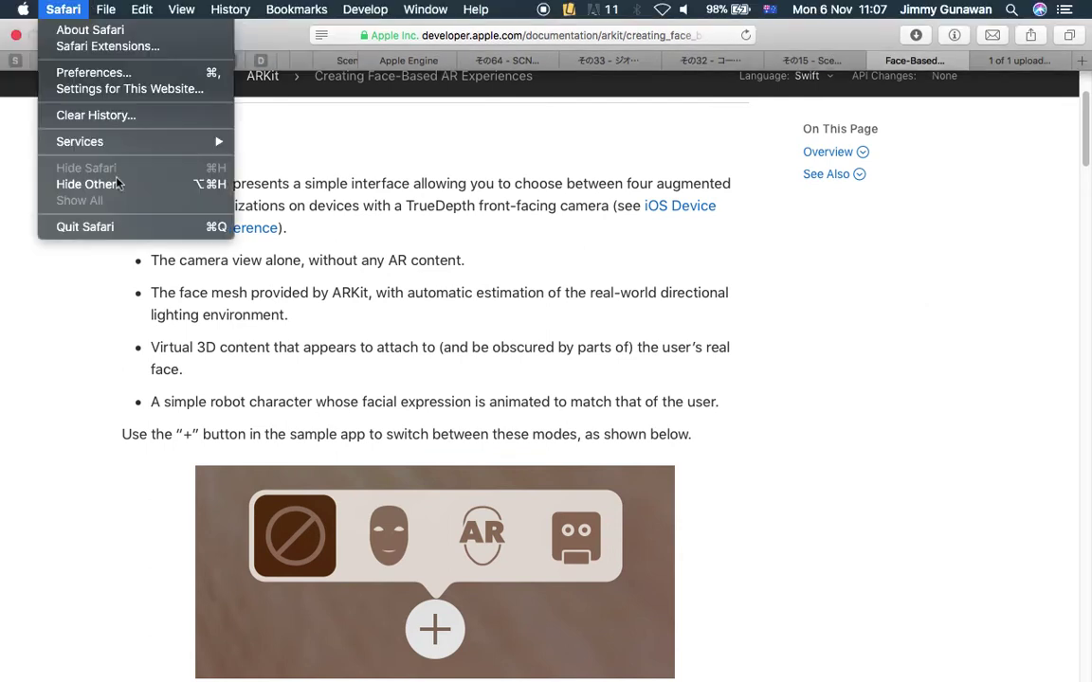
pyautogui.click(108, 226)
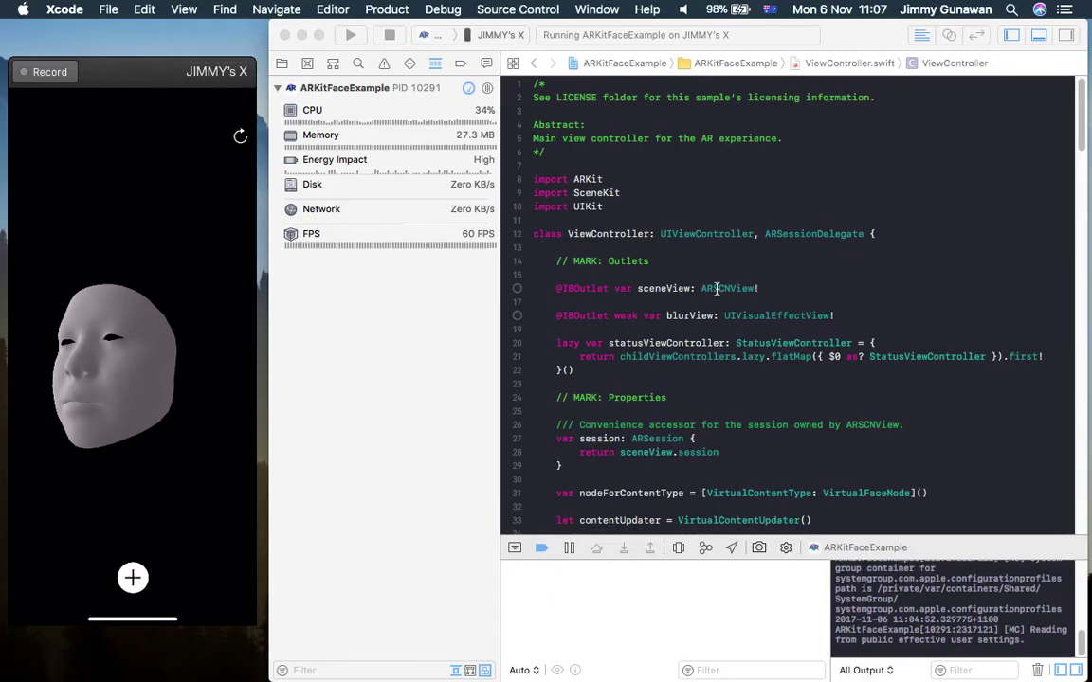
pyautogui.moveTo(872, 35); pyautogui.dragTo(866, 35)
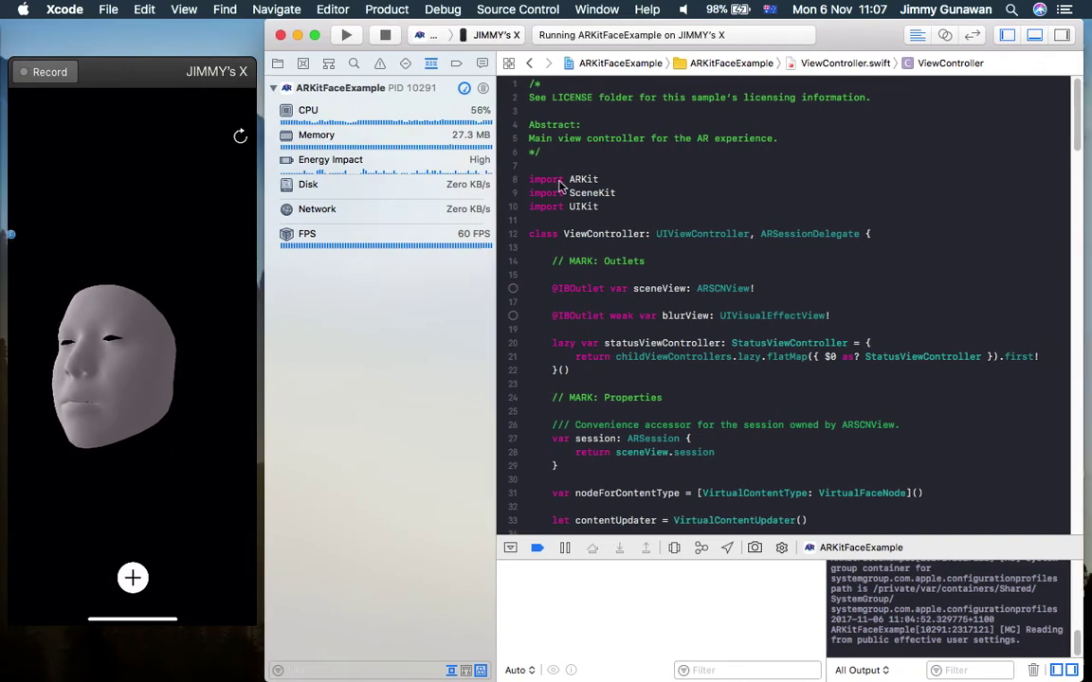
pyautogui.click(161, 84)
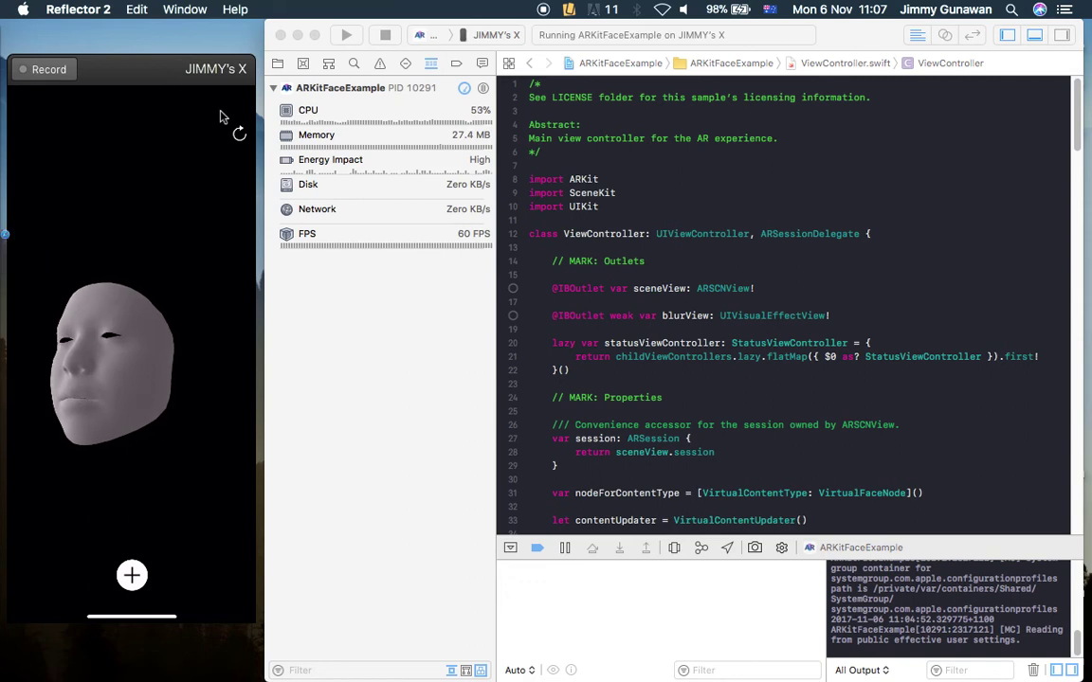
pyautogui.moveTo(151, 70); pyautogui.dragTo(159, 63)
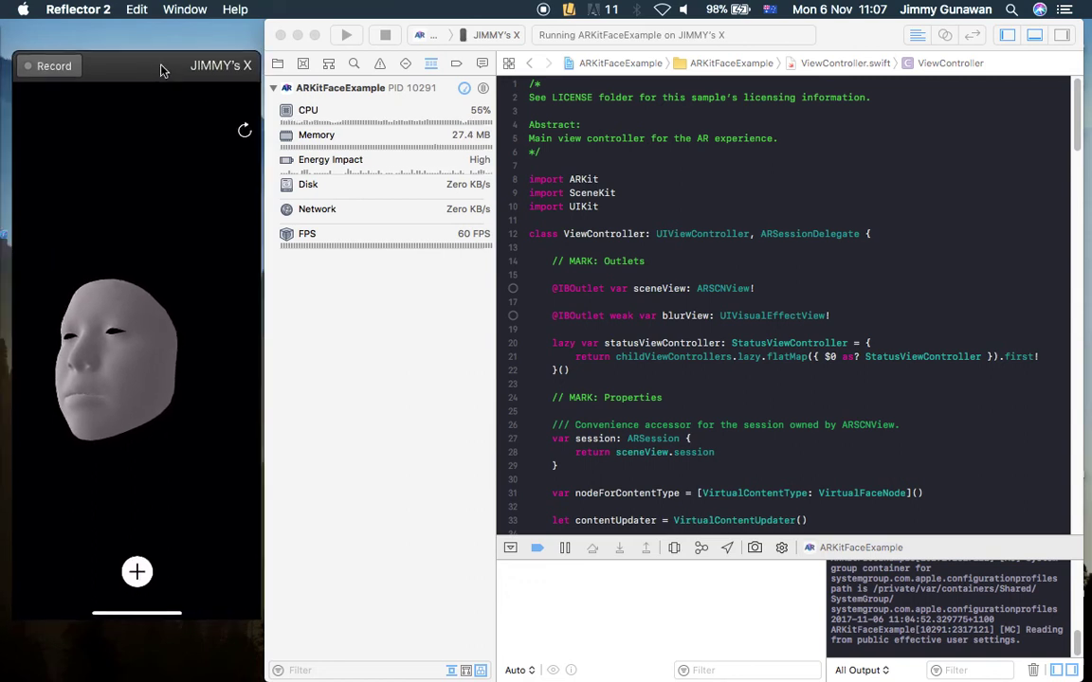
pyautogui.moveTo(145, 76); pyautogui.dragTo(140, 80)
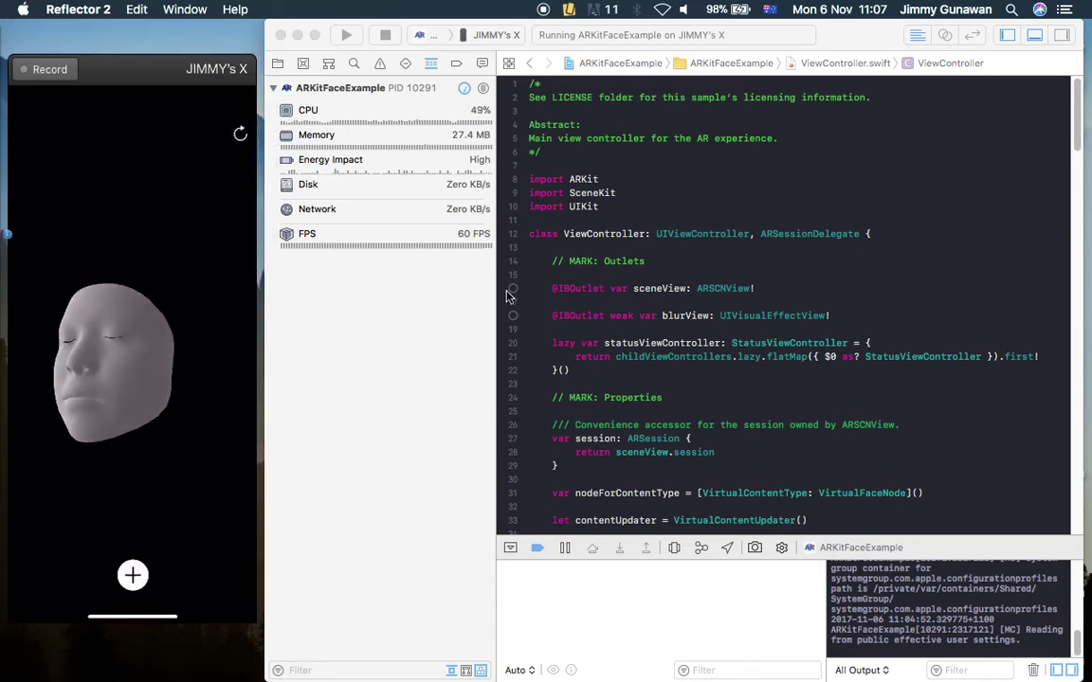
pyautogui.click(585, 243)
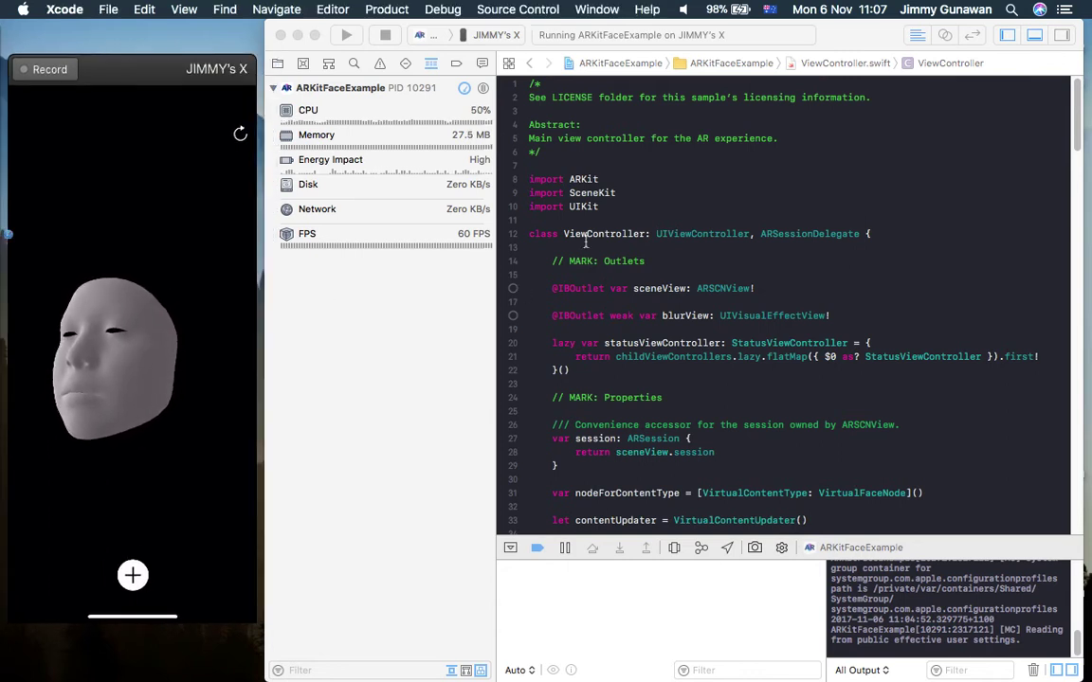
pyautogui.click(569, 234)
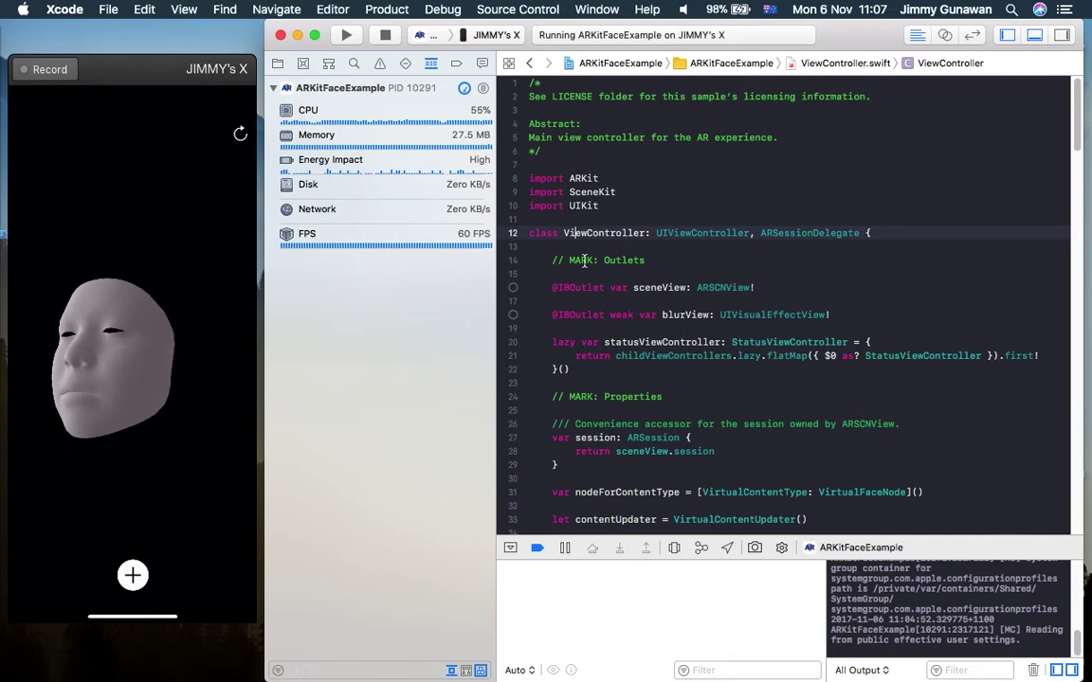
pyautogui.click(582, 260)
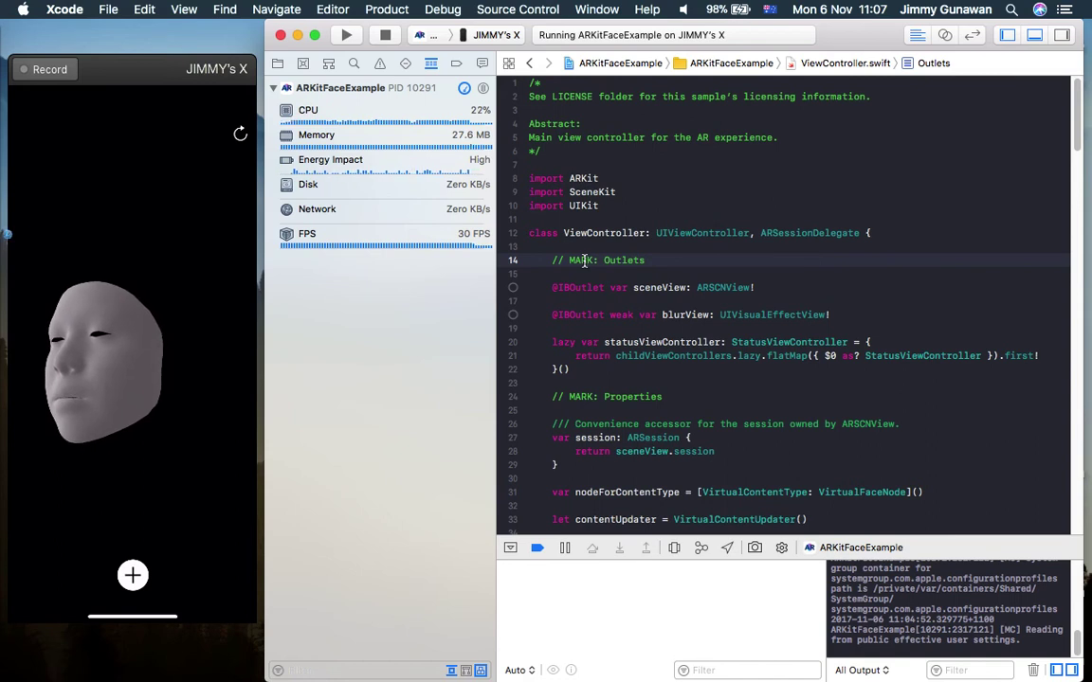
pyautogui.click(226, 100)
pyautogui.moveTo(154, 74); pyautogui.dragTo(151, 66)
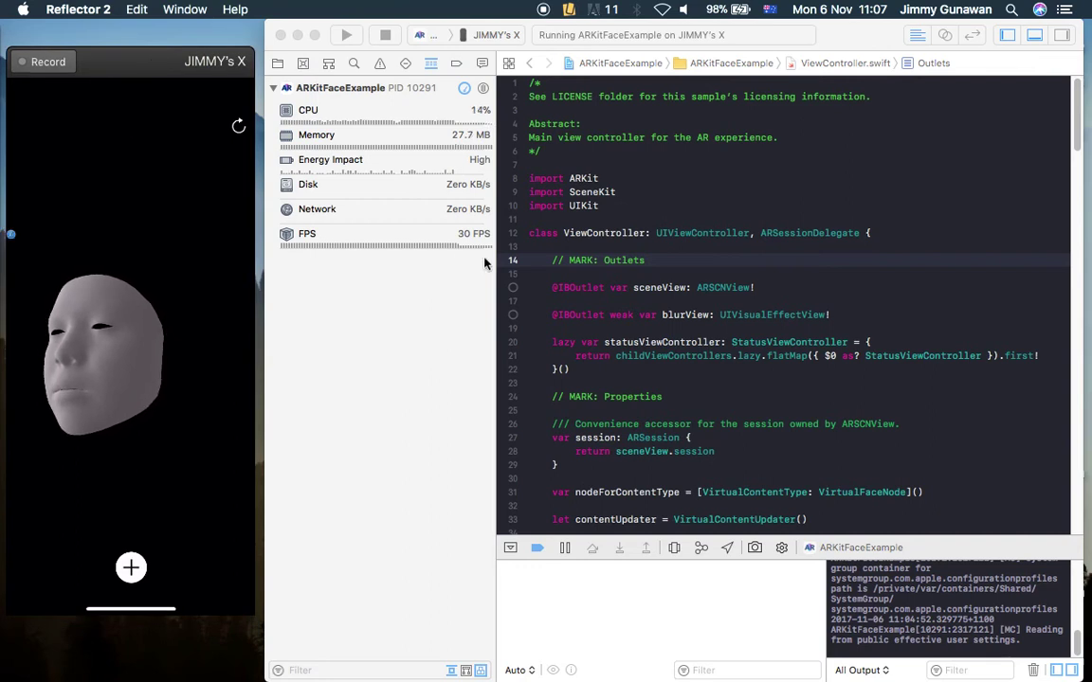
pyautogui.hotkey('ctrl', 'Right')
pyautogui.click(642, 245)
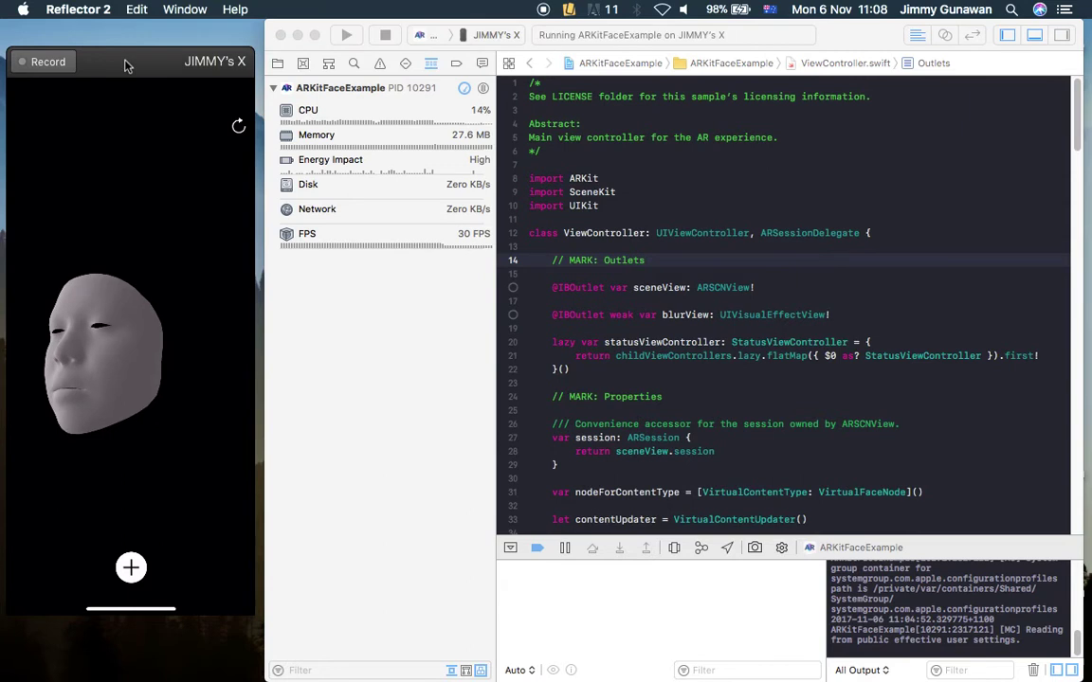
pyautogui.moveTo(149, 59); pyautogui.dragTo(139, 57)
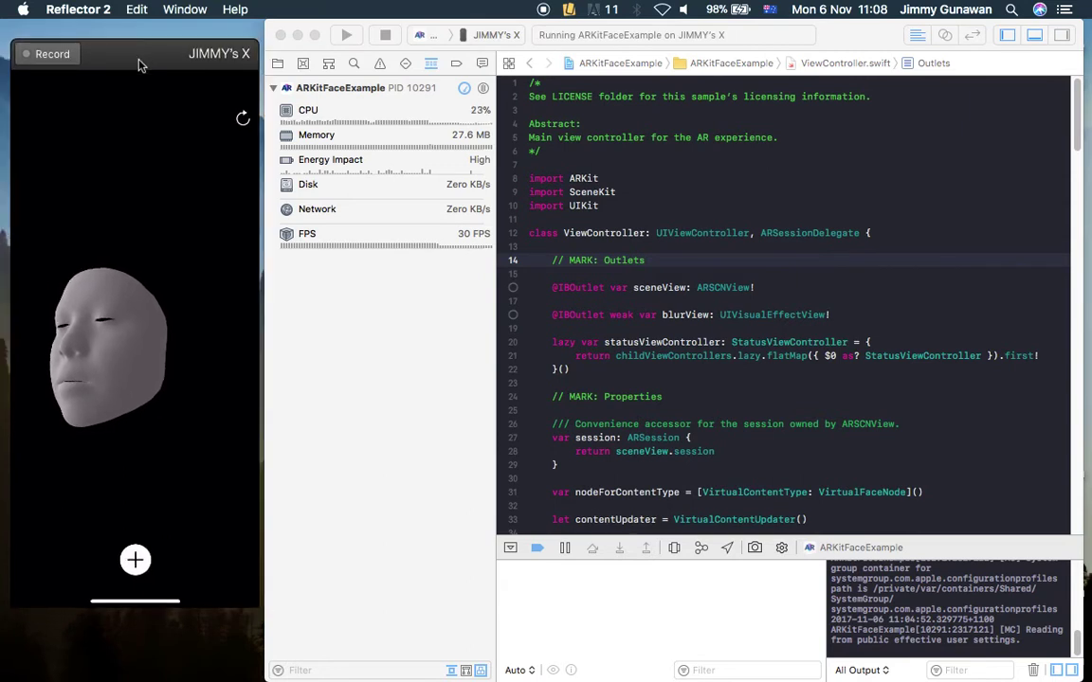
# Switch to Xcode and capture the user interface of the running ARKitFaceExample app for view debugging
pyautogui.click(692, 318)
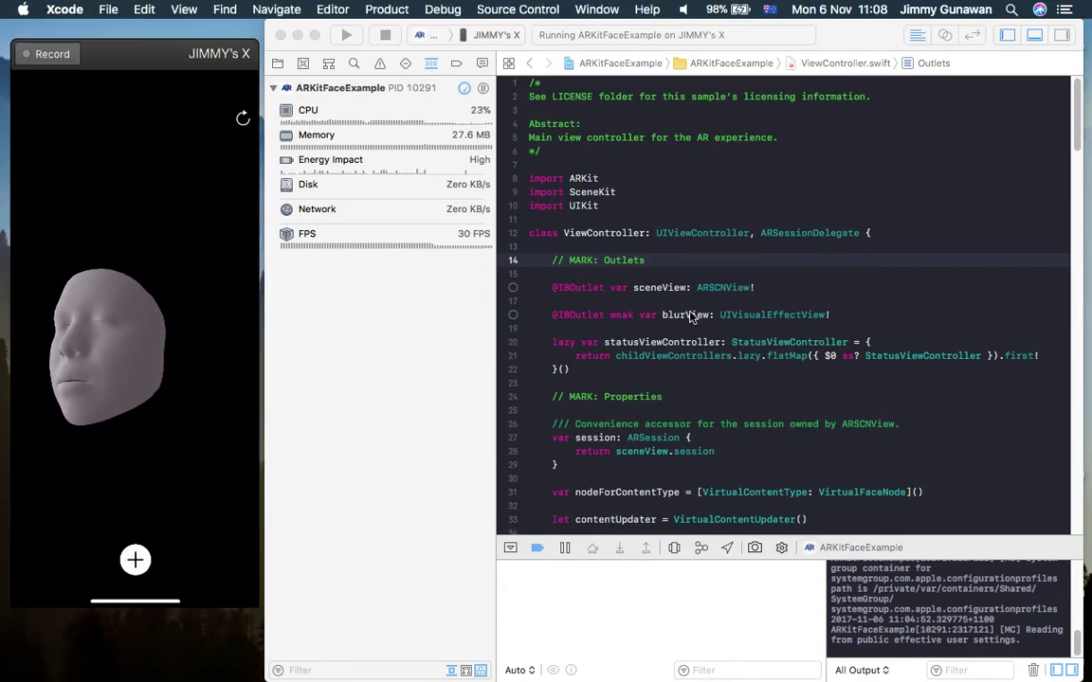
pyautogui.click(652, 307)
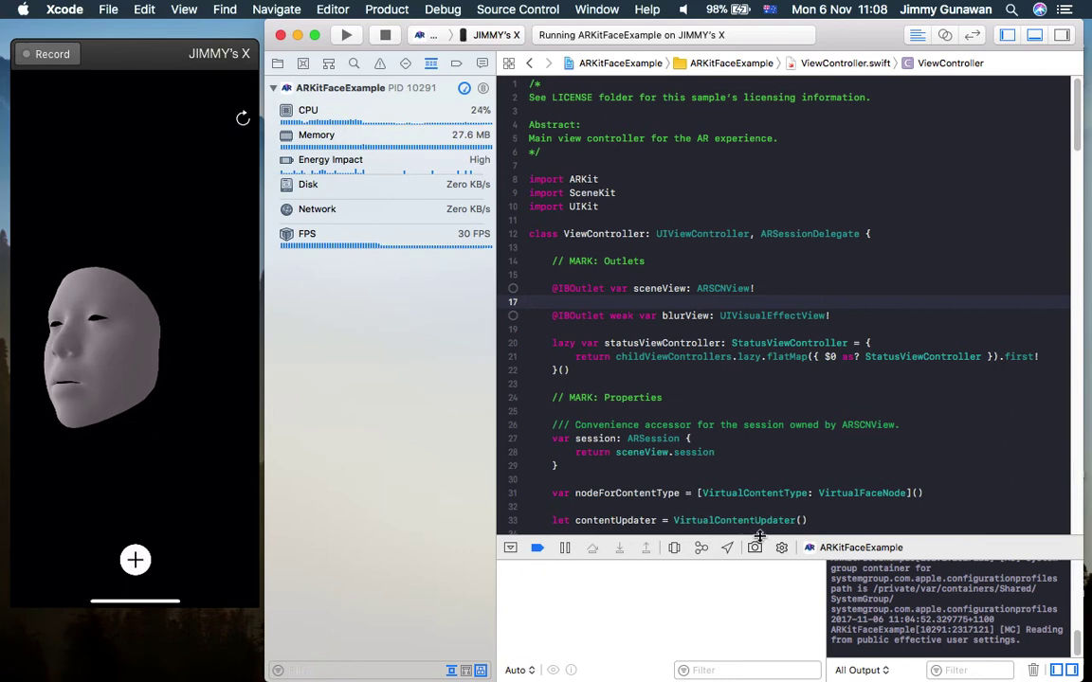
pyautogui.click(698, 547)
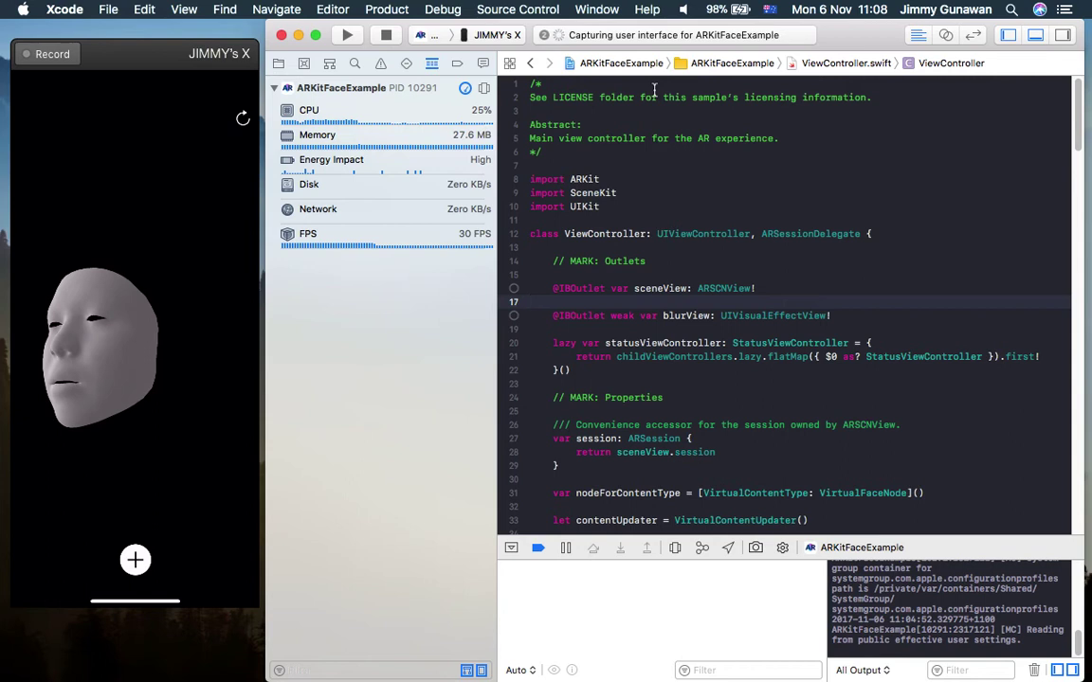
# Switch to Reflector 2 and quit it to end the iPhone screen mirroring
pyautogui.click(201, 53)
pyautogui.moveTo(147, 47)
pyautogui.mouseDown()
pyautogui.moveTo(159, 53)
pyautogui.moveTo(145, 53)
pyautogui.mouseUp()
pyautogui.click(85, 9)
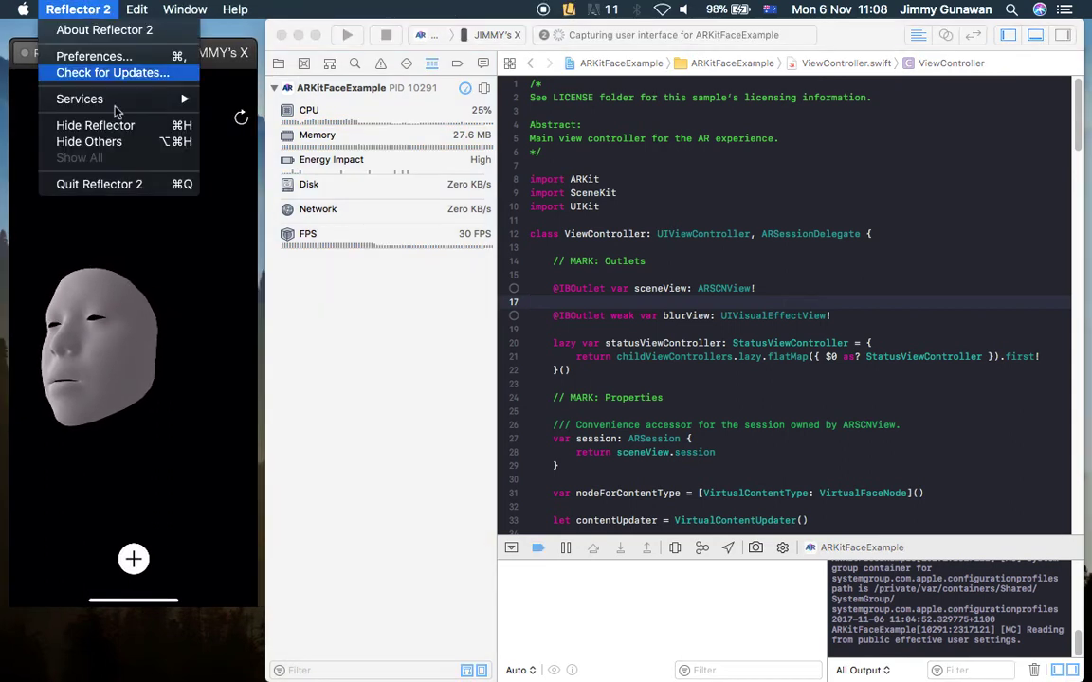
pyautogui.click(114, 184)
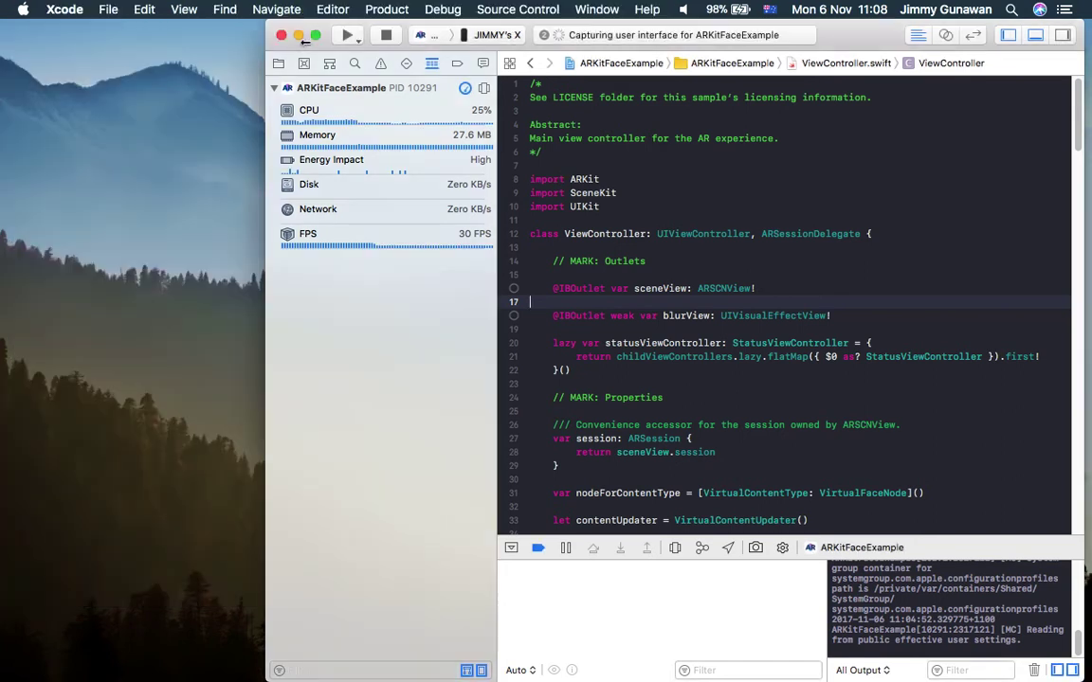
# Move the Xcode window over the freed desktop space, bringing QuickTime Player forward briefly before returning to Xcode
pyautogui.moveTo(265, 33); pyautogui.dragTo(71, 34)
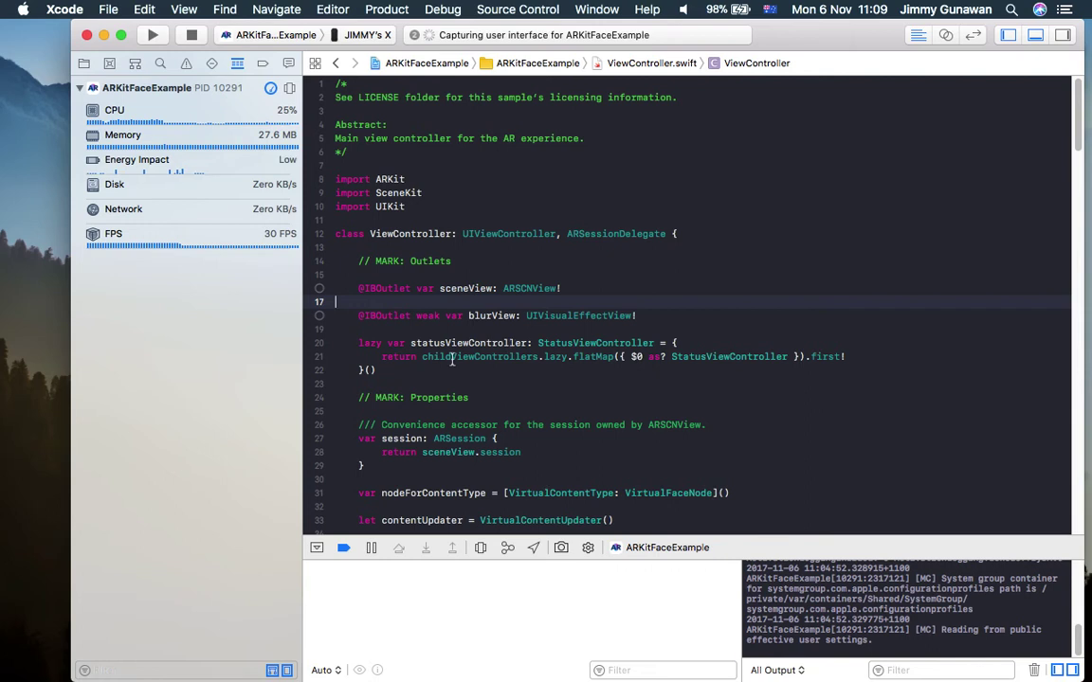
pyautogui.moveTo(807, 40); pyautogui.dragTo(777, 37)
pyautogui.moveTo(2, 270)
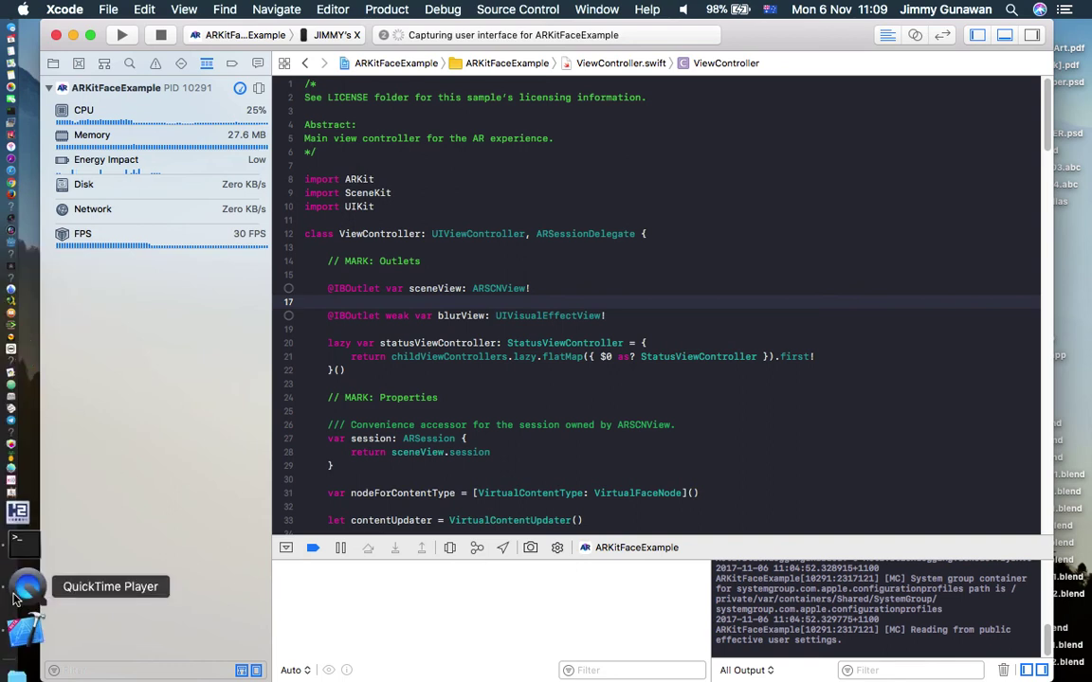
pyautogui.click(26, 594)
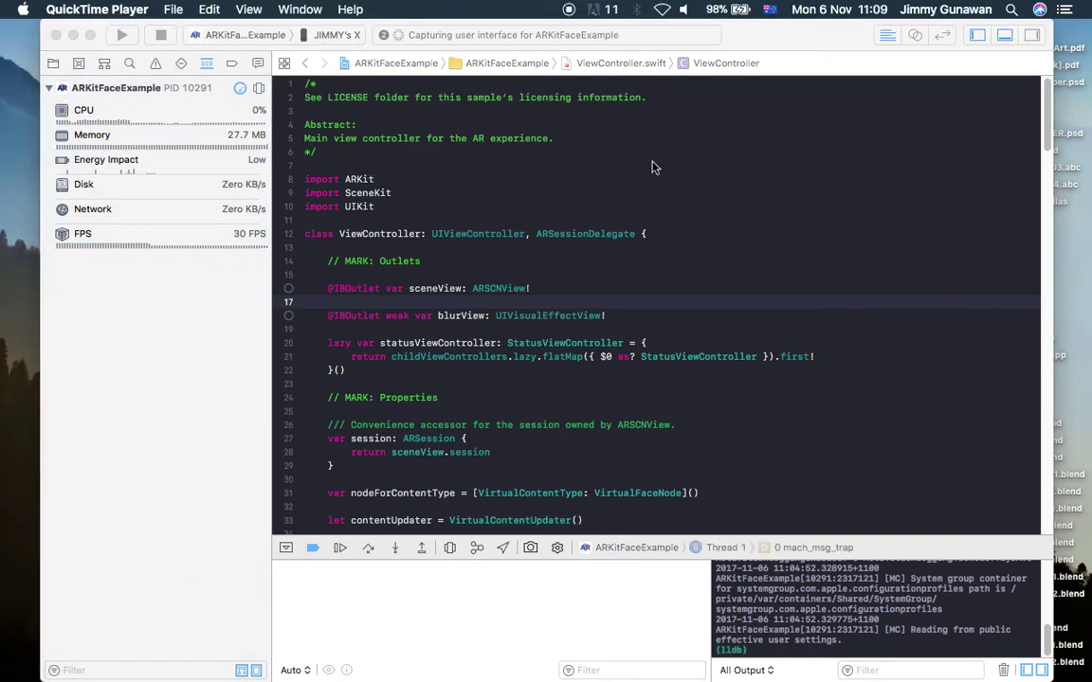
pyautogui.moveTo(775, 35); pyautogui.dragTo(787, 36)
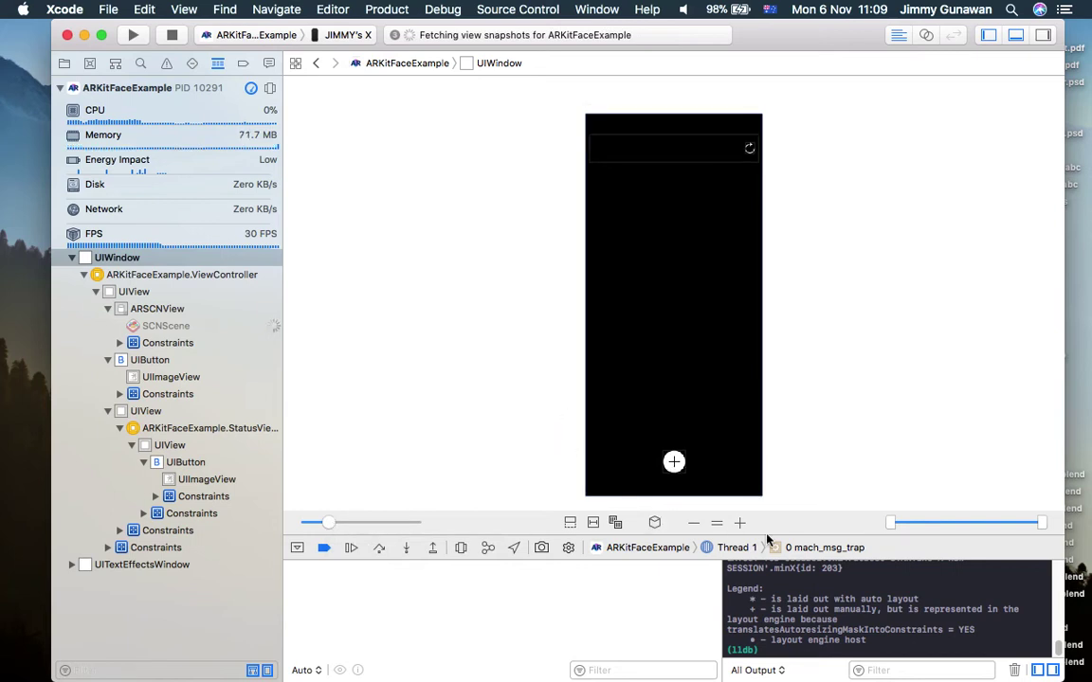
# Rotate the captured view hierarchy in 3D to see its layers edge-on, and open the SCNScene under ARSCNView
pyautogui.click(654, 522)
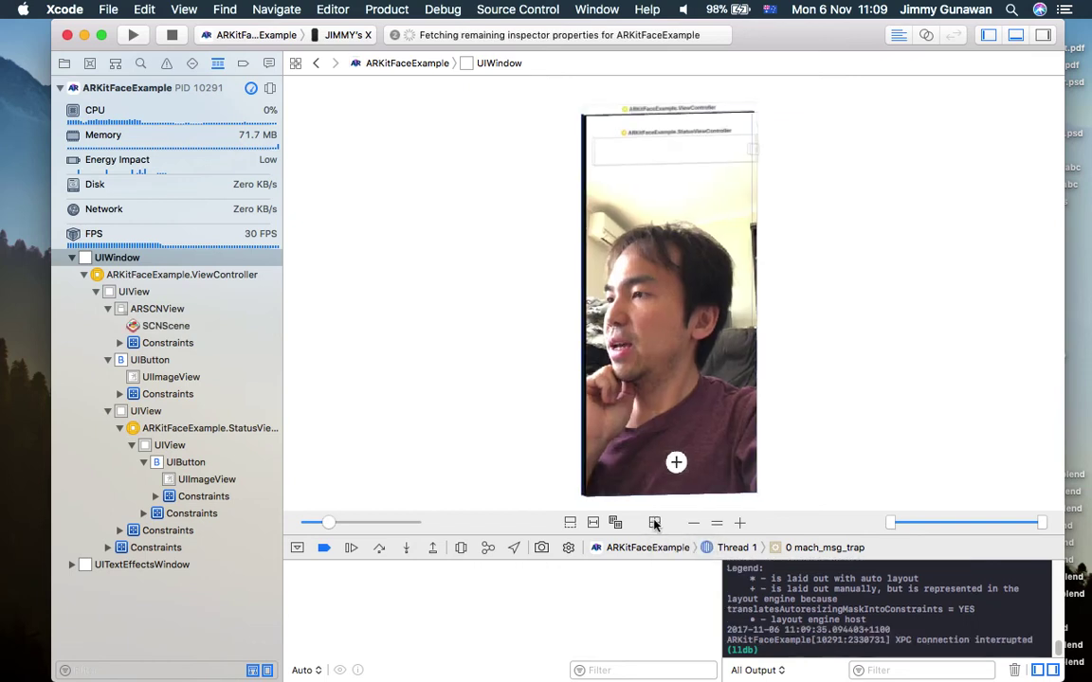
pyautogui.moveTo(690, 405); pyautogui.dragTo(824, 387)
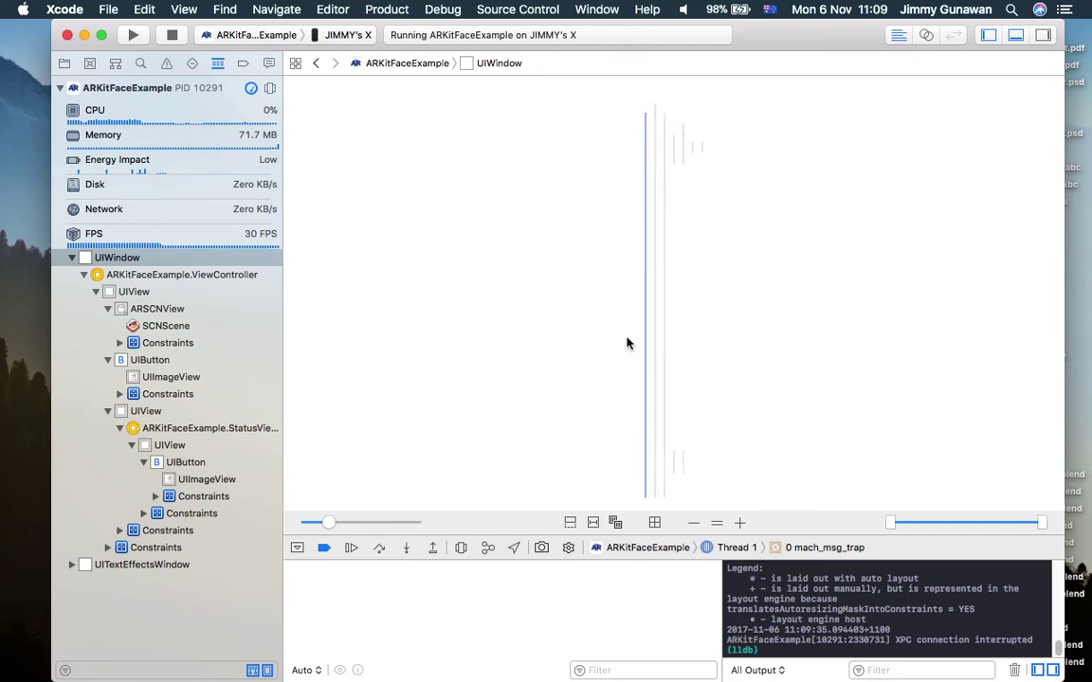
pyautogui.click(184, 326)
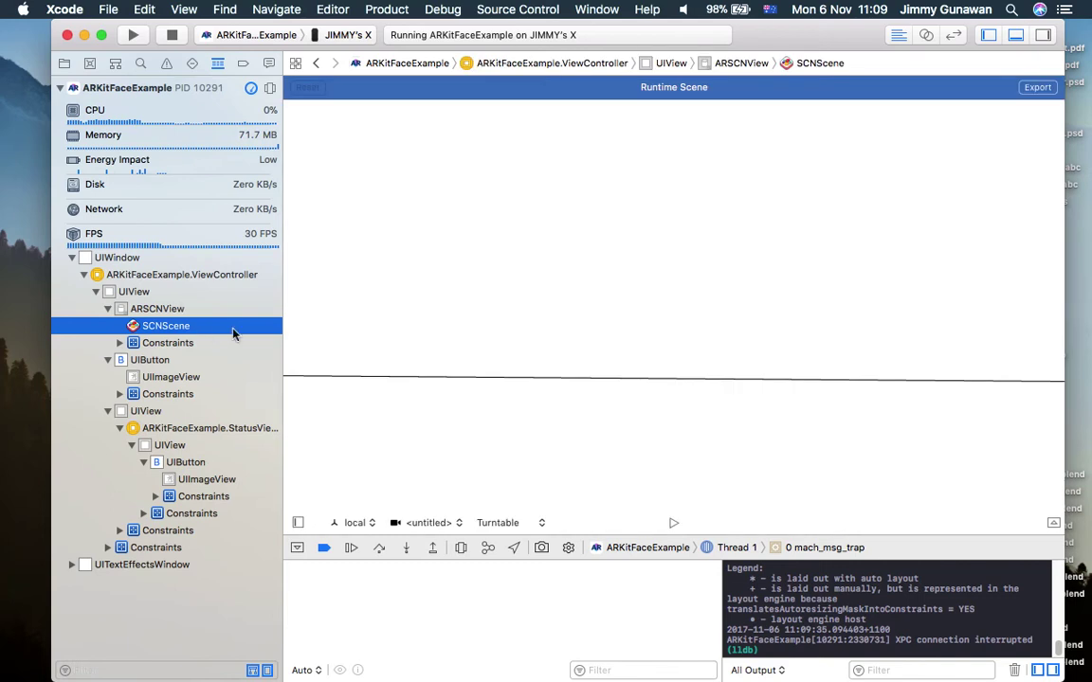
pyautogui.moveTo(639, 359); pyautogui.dragTo(619, 273)
pyautogui.rightClick(163, 325)
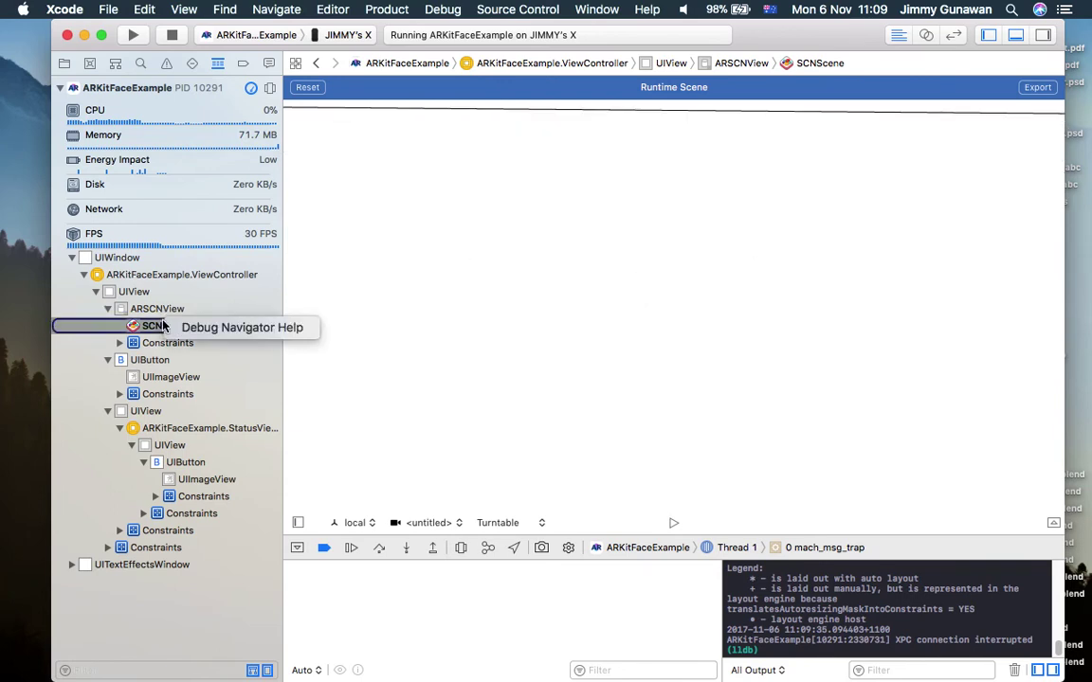
pyautogui.click(154, 329)
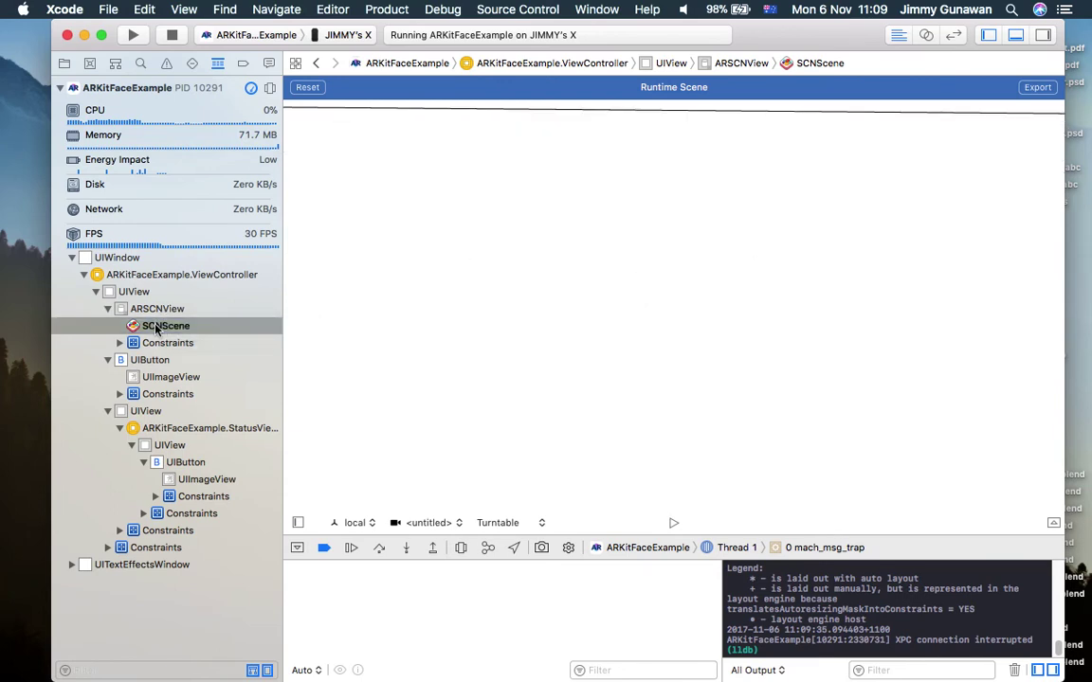
pyautogui.click(109, 9)
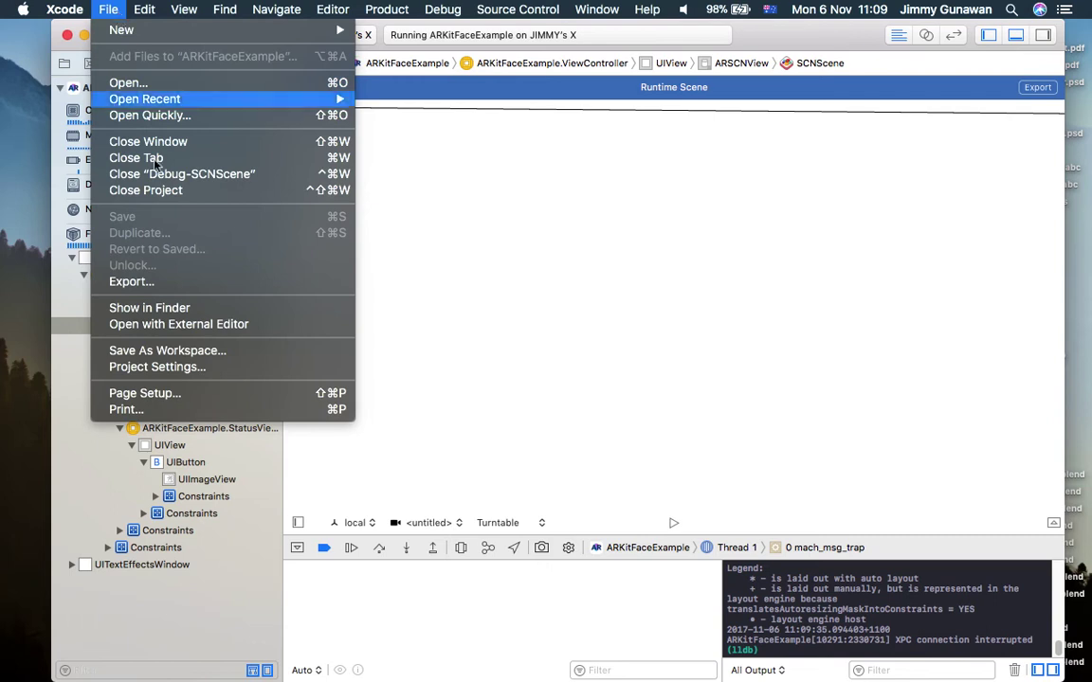
pyautogui.click(760, 37)
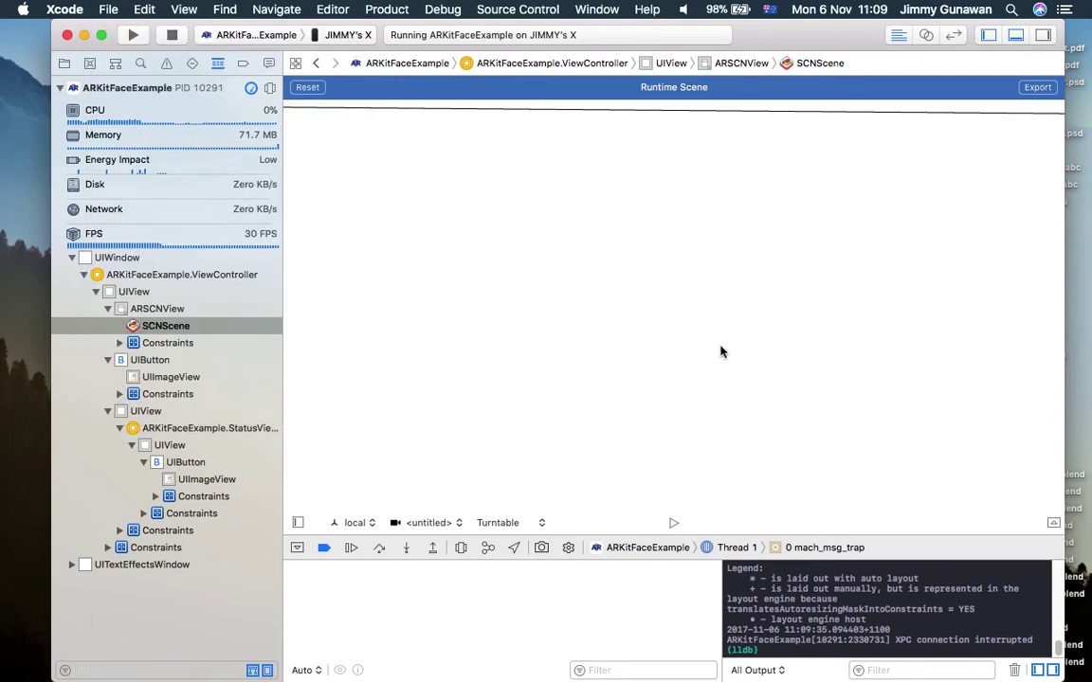
# Export the runtime scene to the Desktop as myface.dae in Digital Asset Exchange (DAE) format
pyautogui.click(1034, 89)
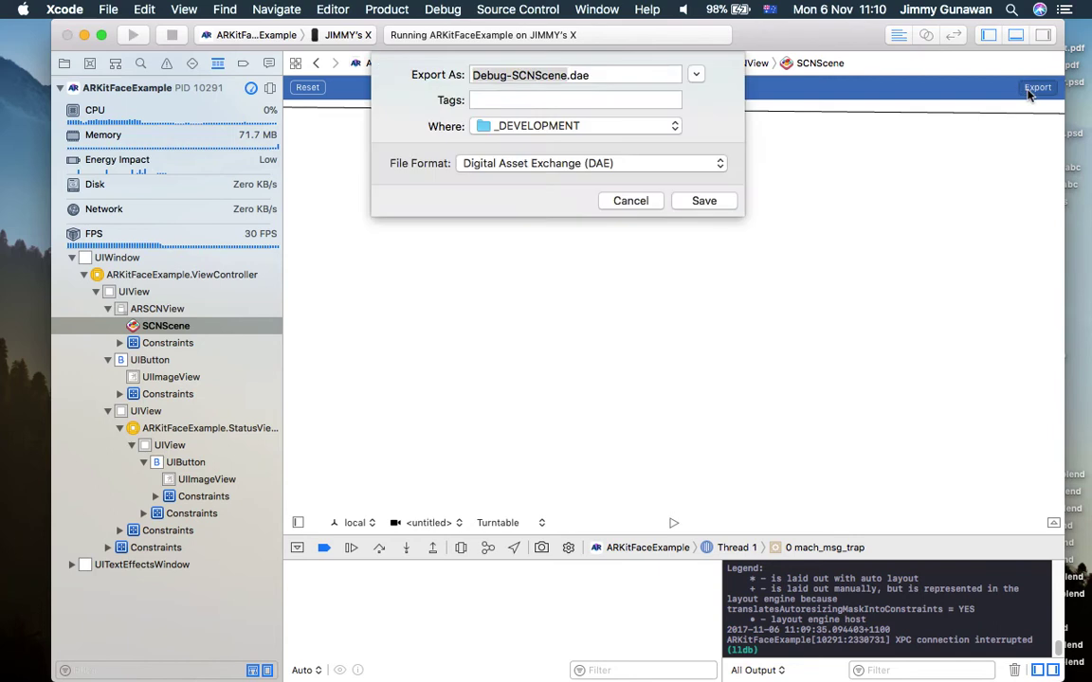
pyautogui.click(535, 166)
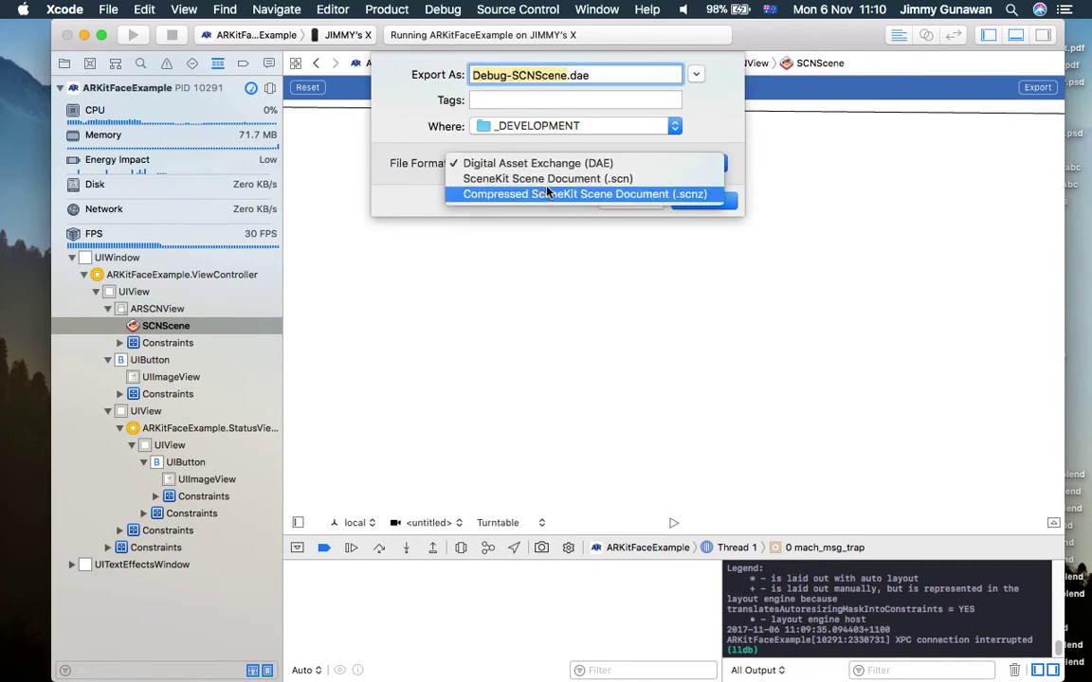
pyautogui.click(564, 125)
pyautogui.click(563, 126)
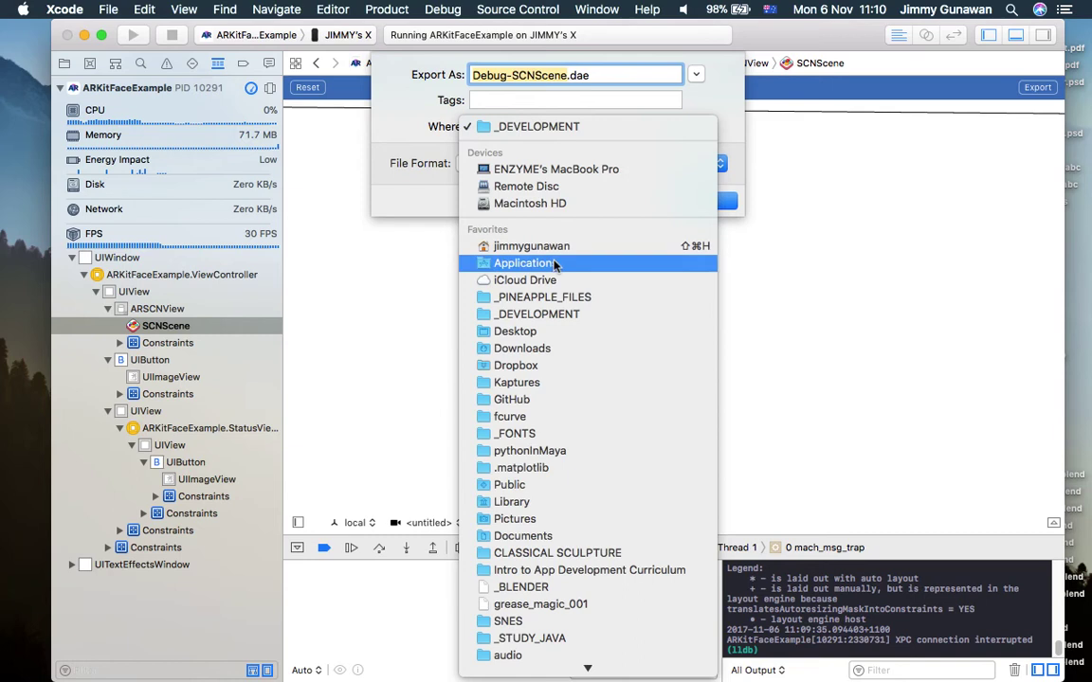
pyautogui.click(519, 332)
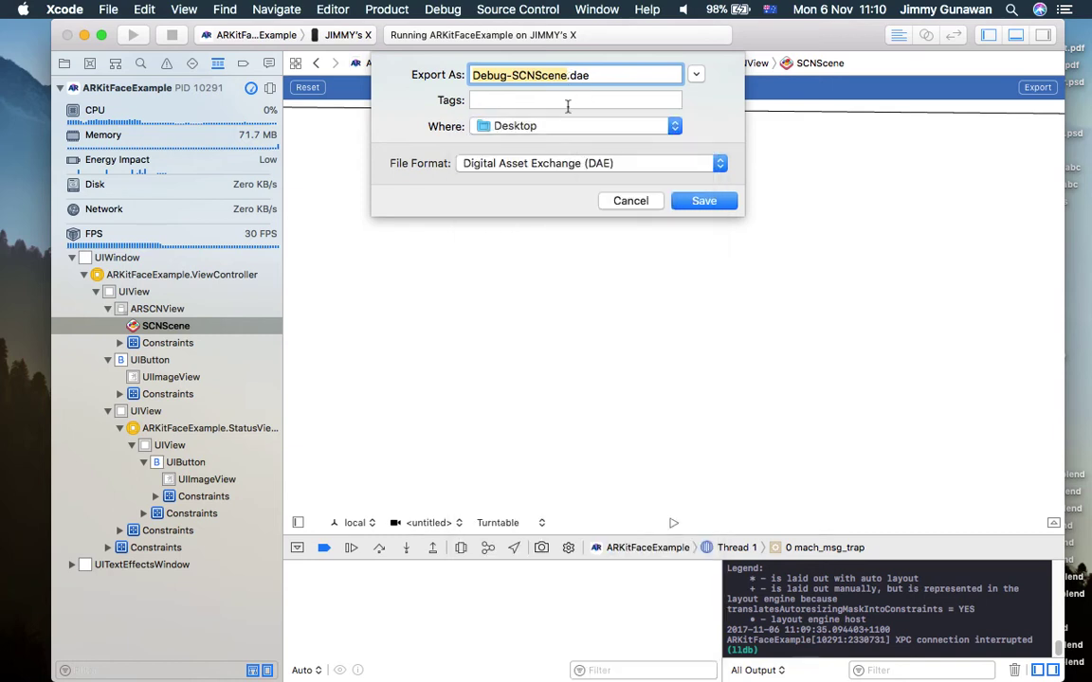
pyautogui.write('myface')
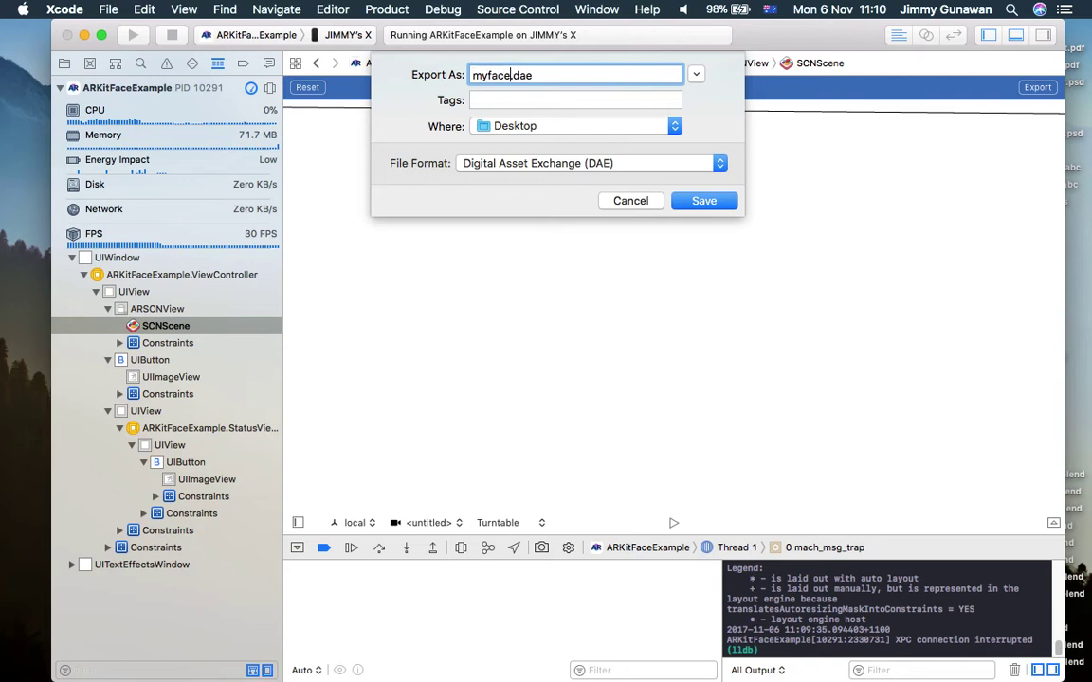
pyautogui.click(699, 201)
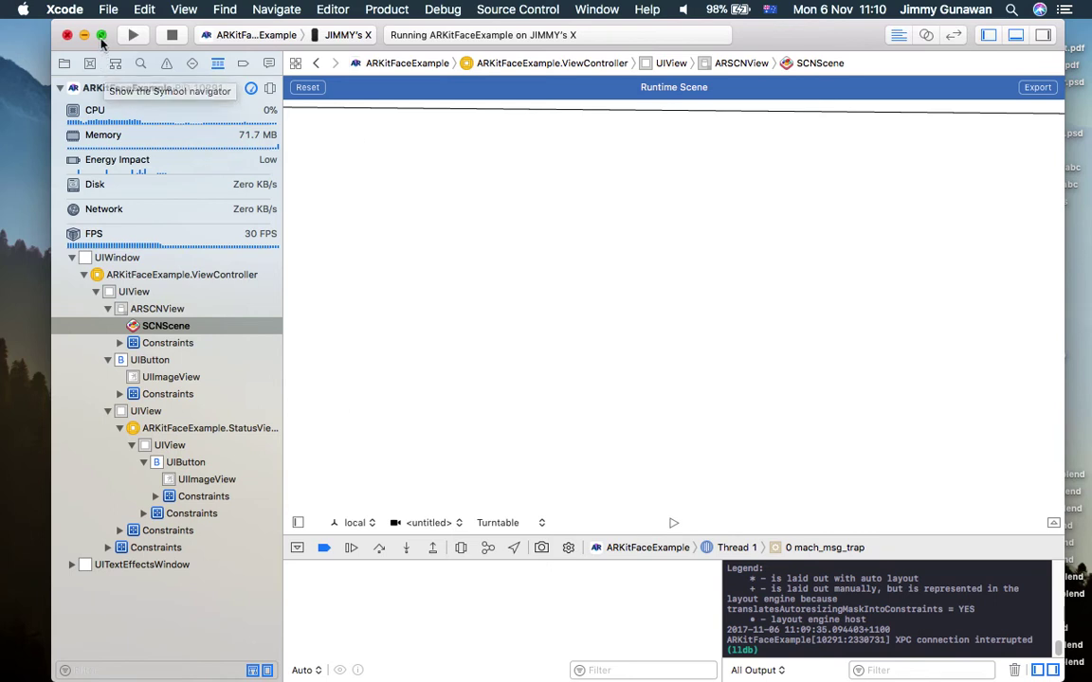
# Quit Xcode and select the exported myface.dae on the Finder desktop
pyautogui.click(66, 10)
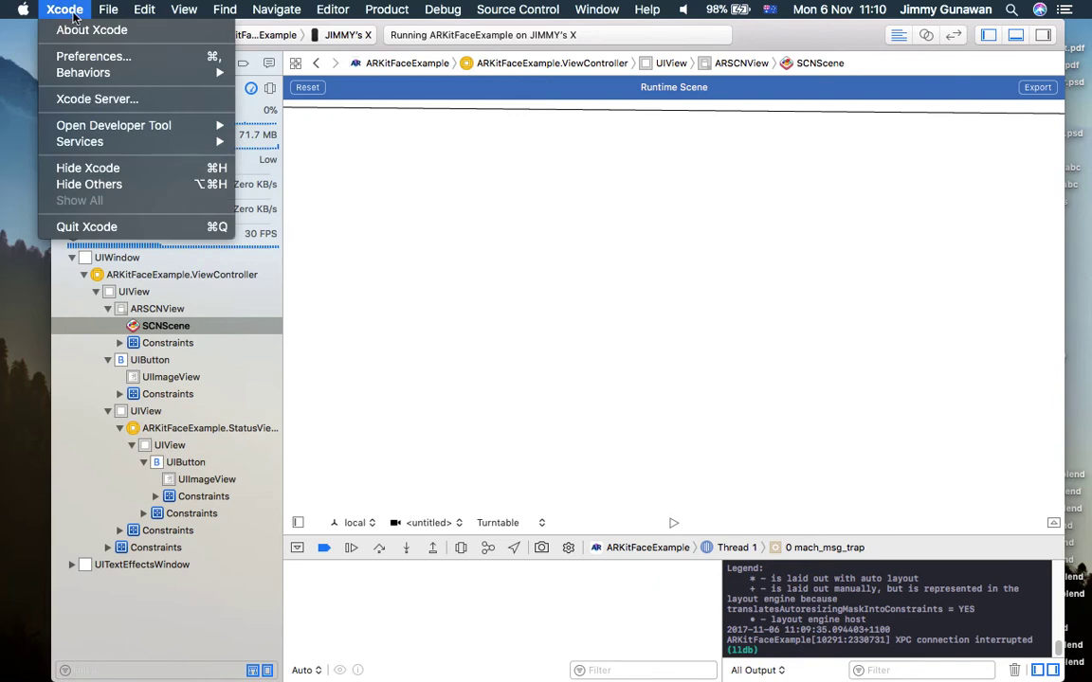
pyautogui.click(140, 227)
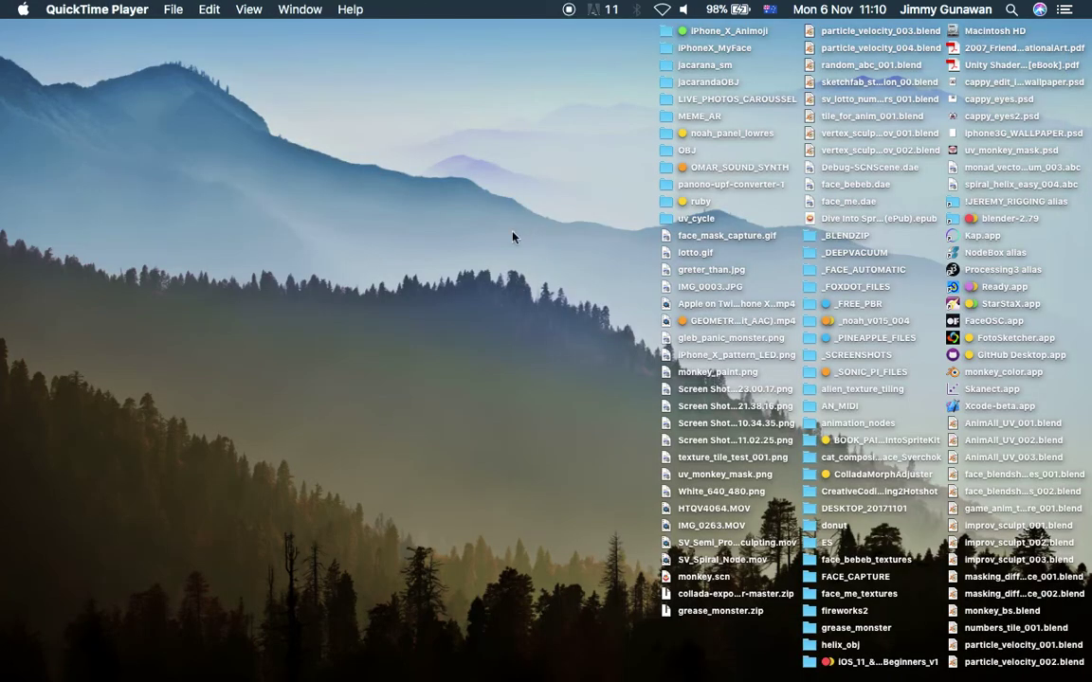
pyautogui.click(558, 249)
pyautogui.click(695, 234)
pyautogui.write('myface.dae')
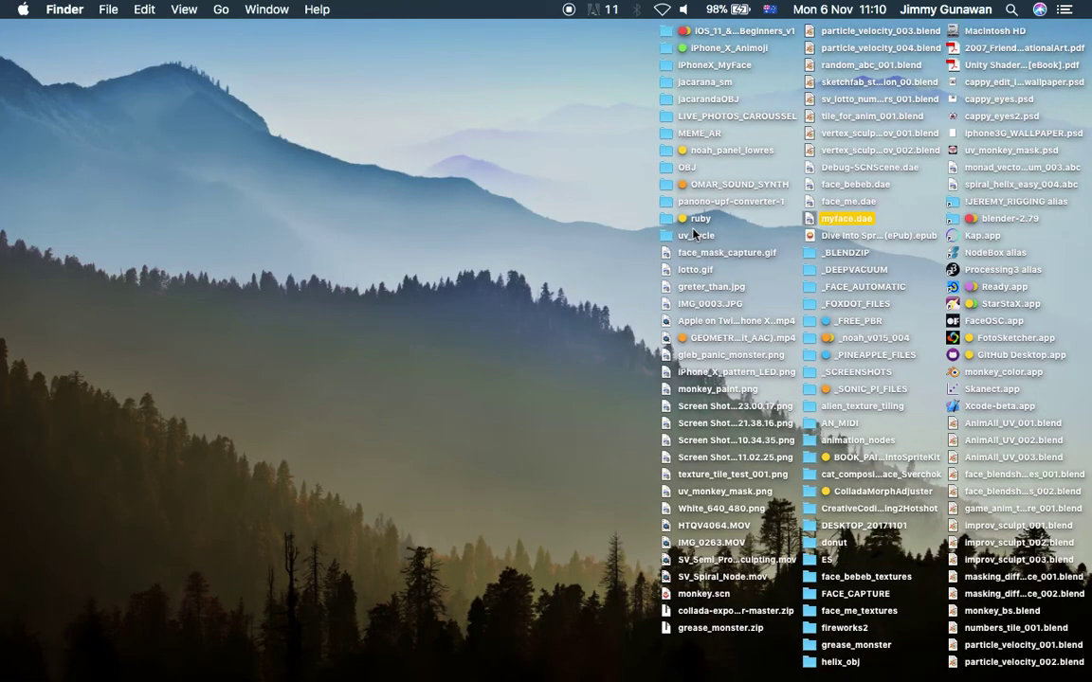
# Launch Blender 2.79 from the blender executable in blender.app's Contents/MacOS folder, and move its Terminal window aside
pyautogui.click(991, 221)
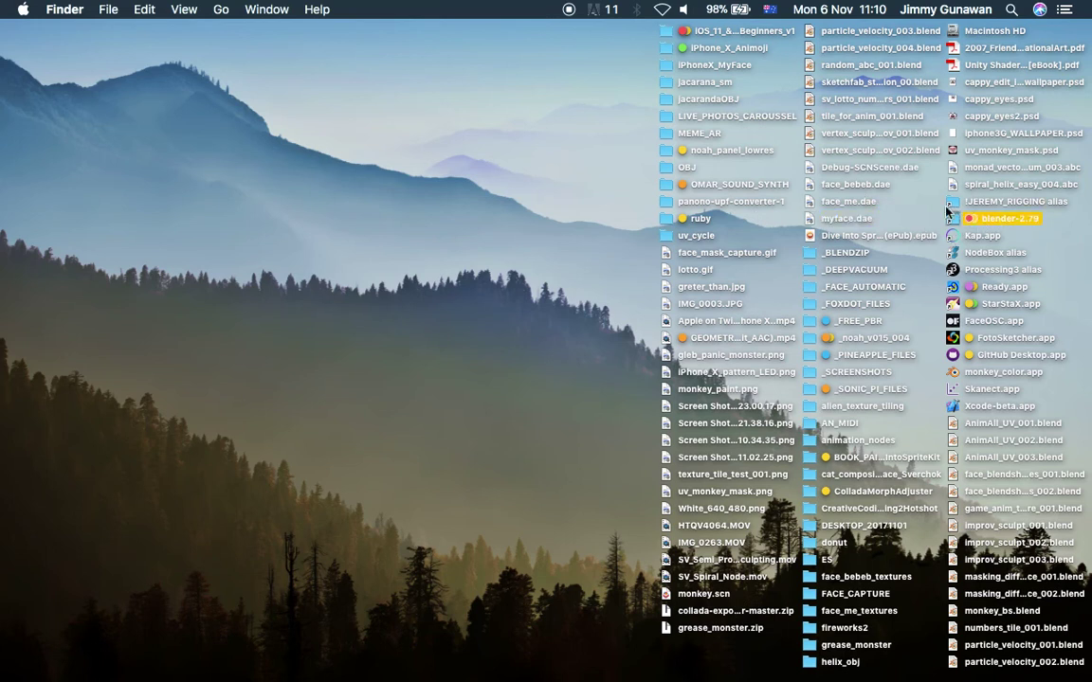
pyautogui.press('super+o')
pyautogui.rightClick(512, 178)
pyautogui.click(588, 201)
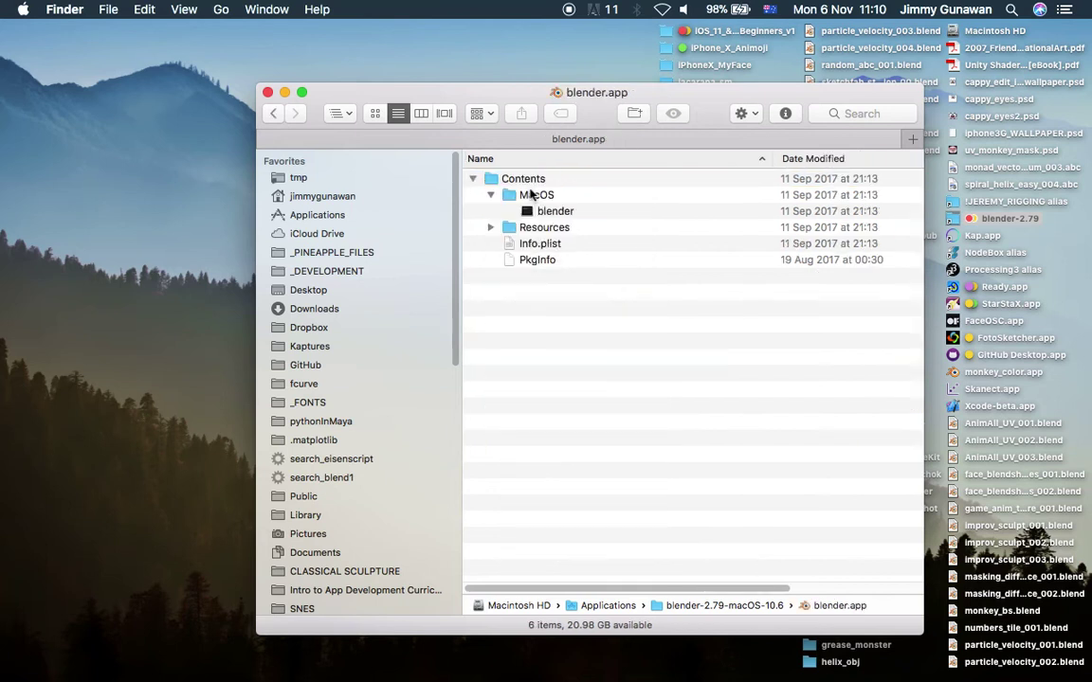
pyautogui.doubleClick(550, 211)
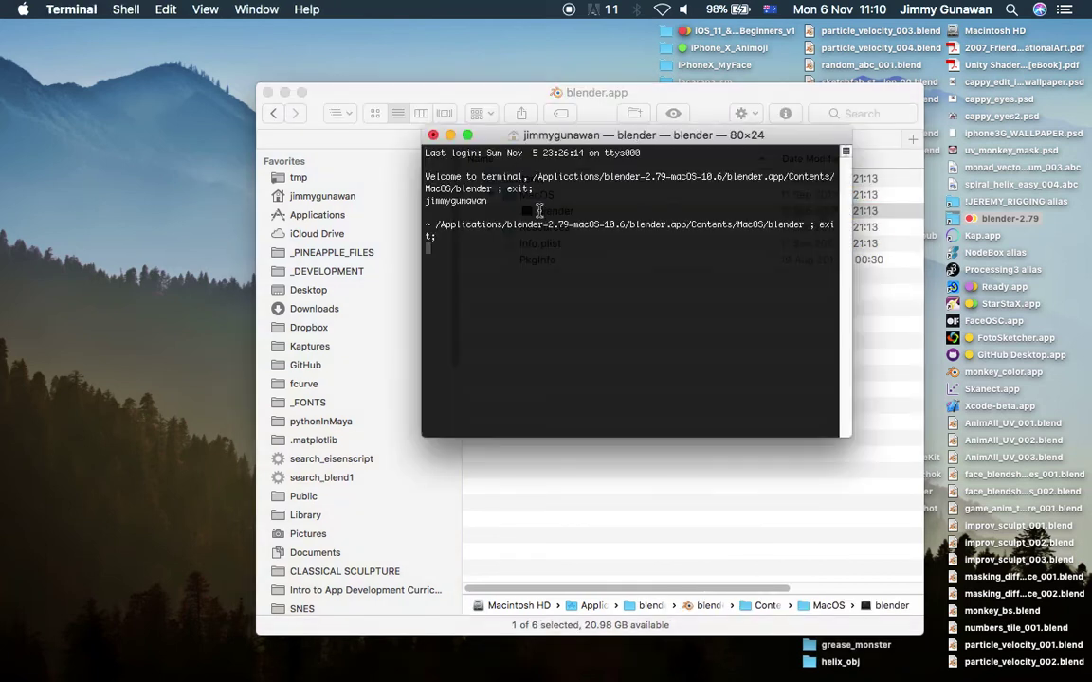
pyautogui.moveTo(595, 141); pyautogui.dragTo(555, 139)
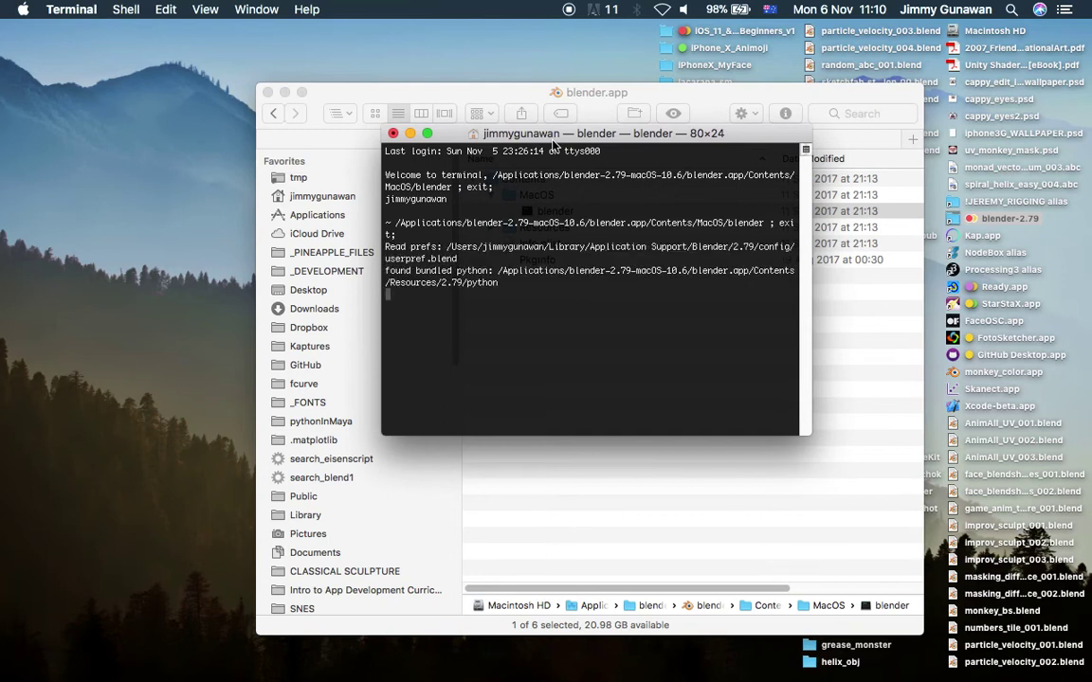
pyautogui.moveTo(553, 144); pyautogui.dragTo(389, 176)
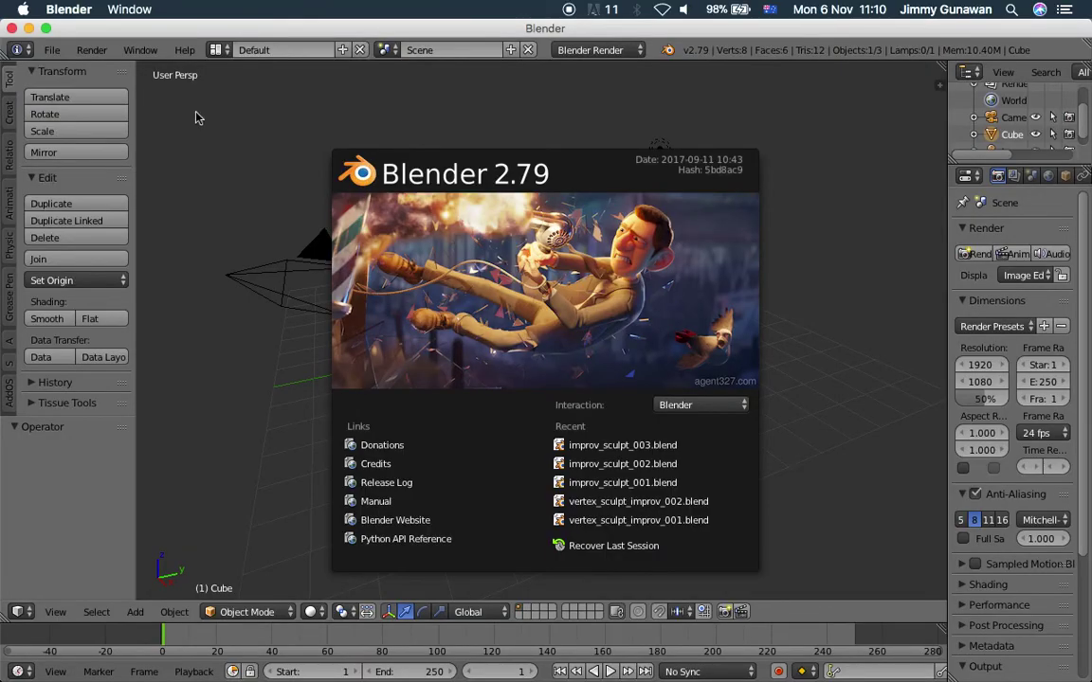
# Dismiss the splash screen and delete all objects of the default scene
pyautogui.click(193, 124)
pyautogui.press('a')
pyautogui.press('a')
pyautogui.press('Delete')
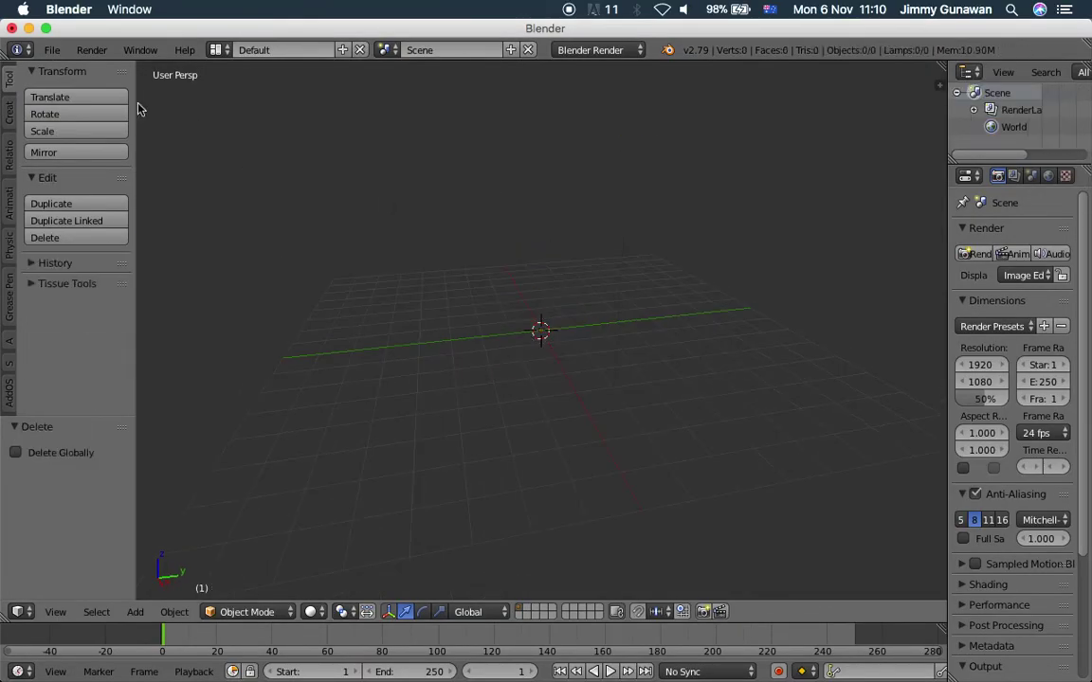
# Import myface.dae from the Desktop as a Collada file
pyautogui.click(57, 52)
pyautogui.moveTo(180, 374)
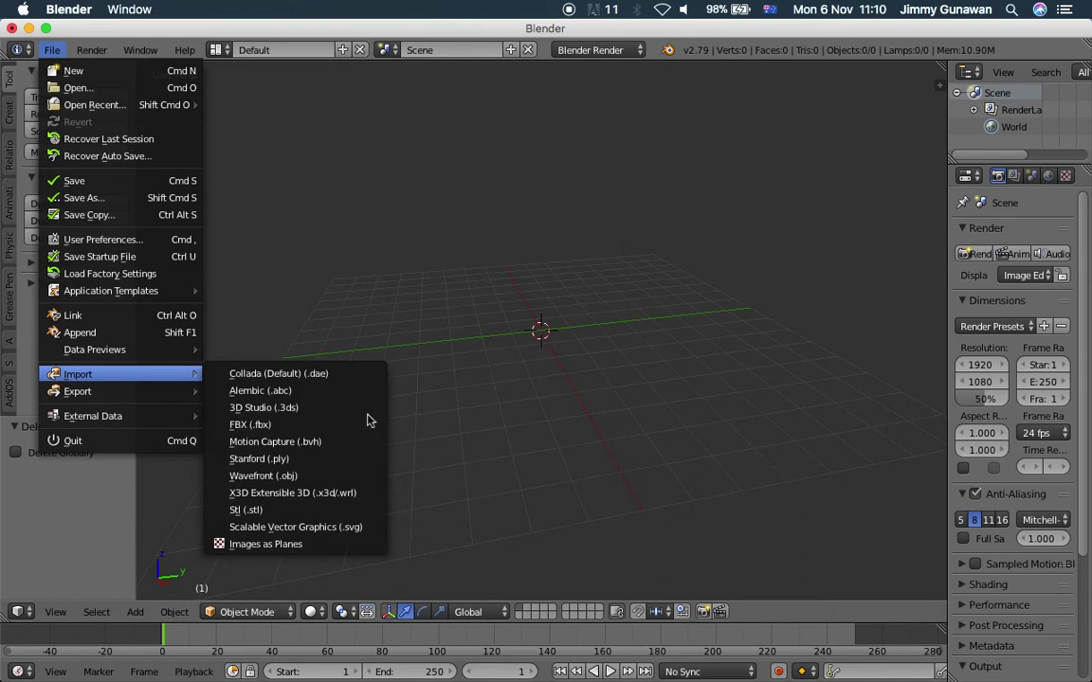
pyautogui.click(339, 373)
pyautogui.click(104, 277)
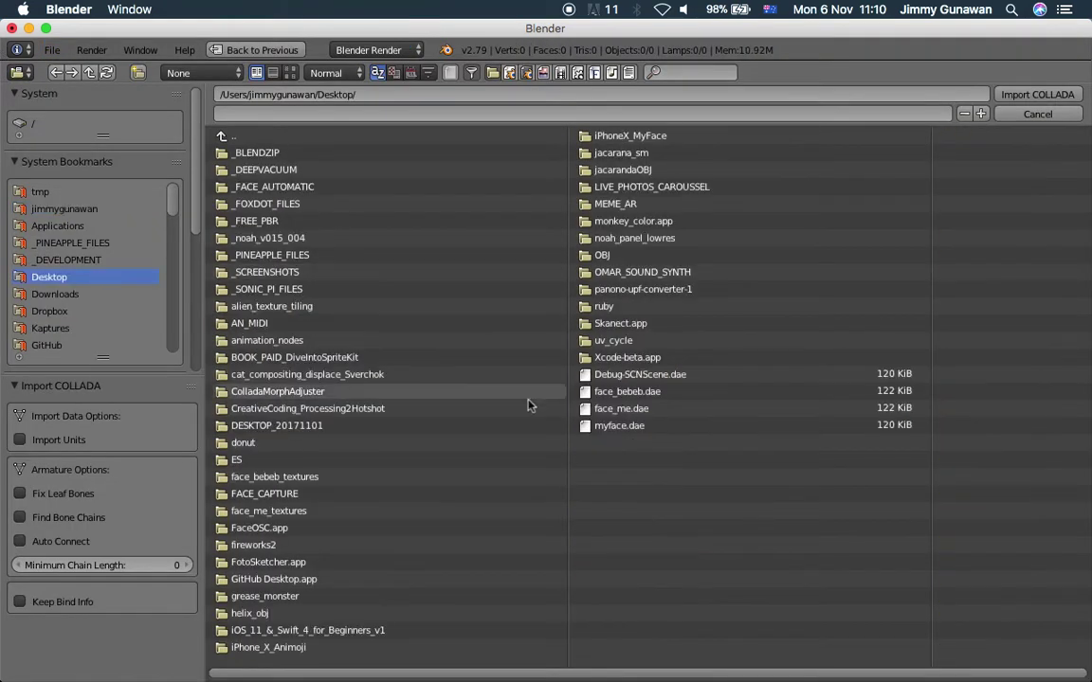
pyautogui.doubleClick(621, 425)
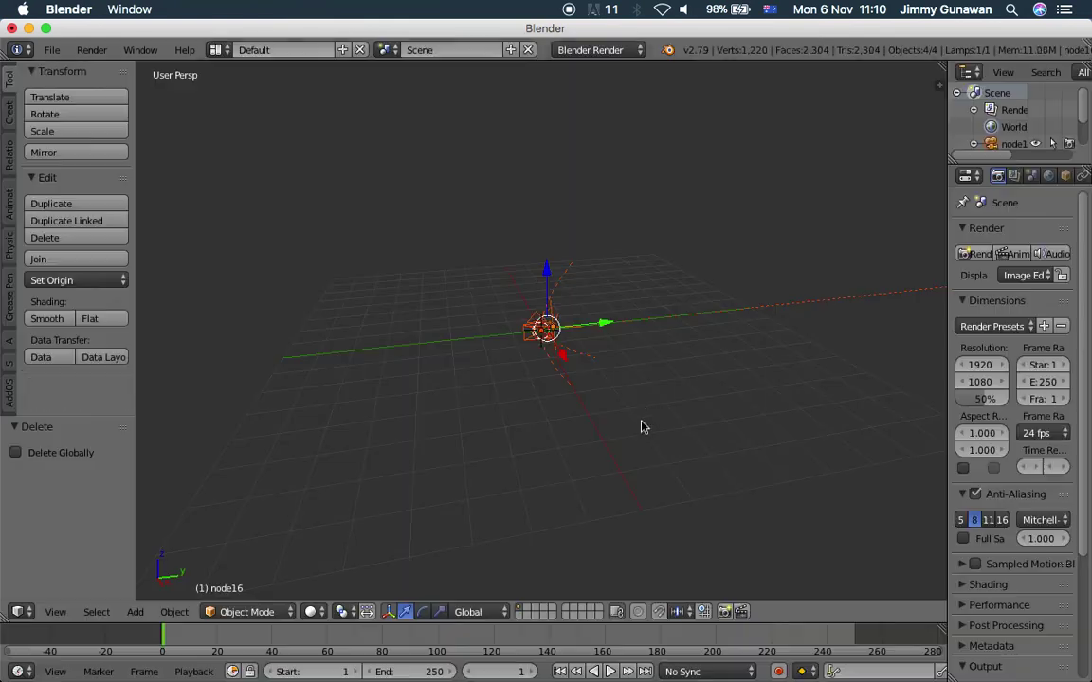
# Delete the imported lamp, camera and other non-mesh object so that only the face mesh is left
pyautogui.moveTo(642, 346); pyautogui.dragTo(626, 280, button='middle')
pyautogui.rightClick(580, 221)
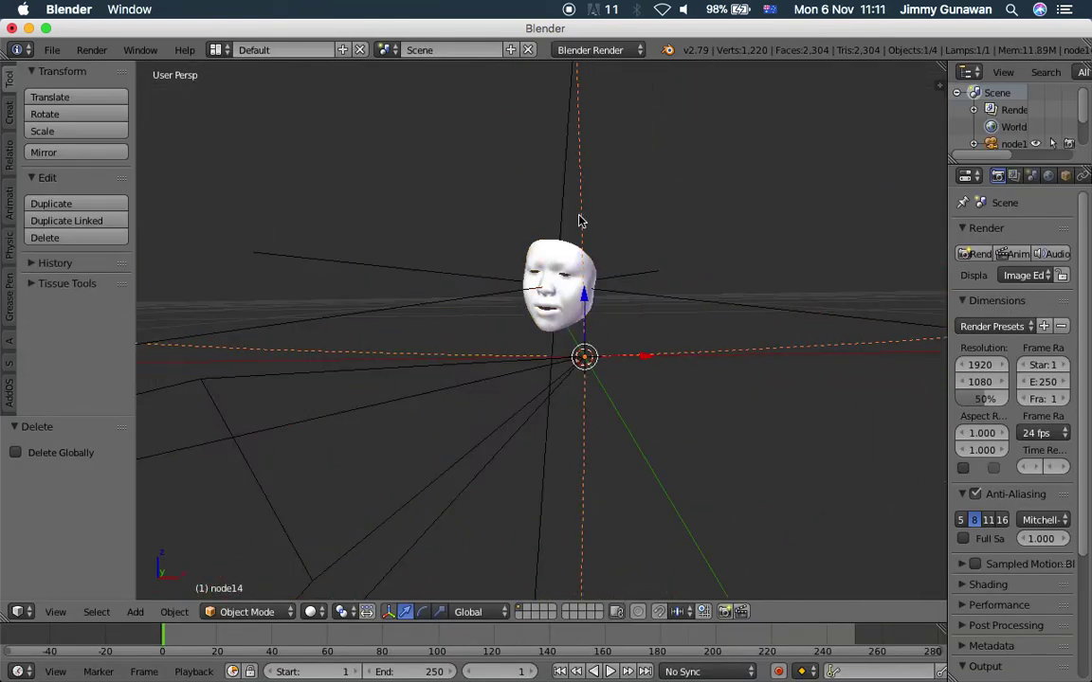
pyautogui.moveTo(580, 221); pyautogui.dragTo(602, 237, button='middle')
pyautogui.press('x')
pyautogui.click(601, 238)
pyautogui.rightClick(584, 289)
pyautogui.press('Delete')
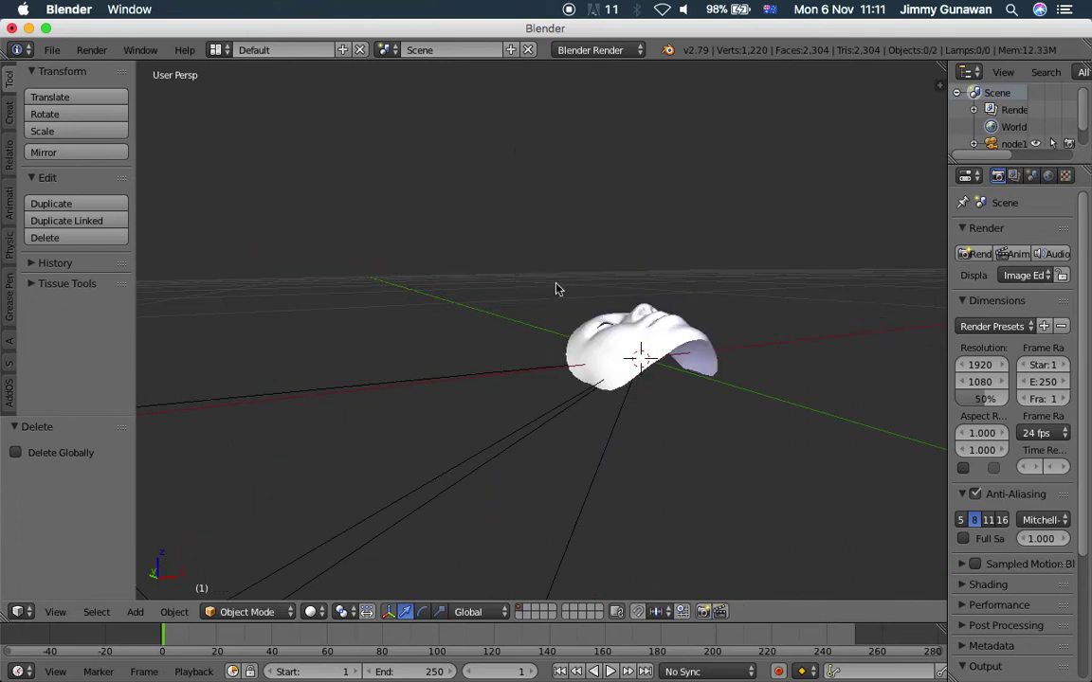
pyautogui.moveTo(516, 275); pyautogui.dragTo(502, 356, button='middle')
pyautogui.rightClick(458, 381)
pyautogui.press('x')
pyautogui.click(426, 380)
pyautogui.moveTo(426, 380); pyautogui.dragTo(502, 320, button='middle')
# Select the face mesh and scale it up uniformly twice, the second time by about 1.474
pyautogui.scroll(-5, 502, 343)
pyautogui.scroll(4, 507, 320)
pyautogui.rightClick(514, 320)
pyautogui.scroll(-5, 514, 320)
pyautogui.press('s')
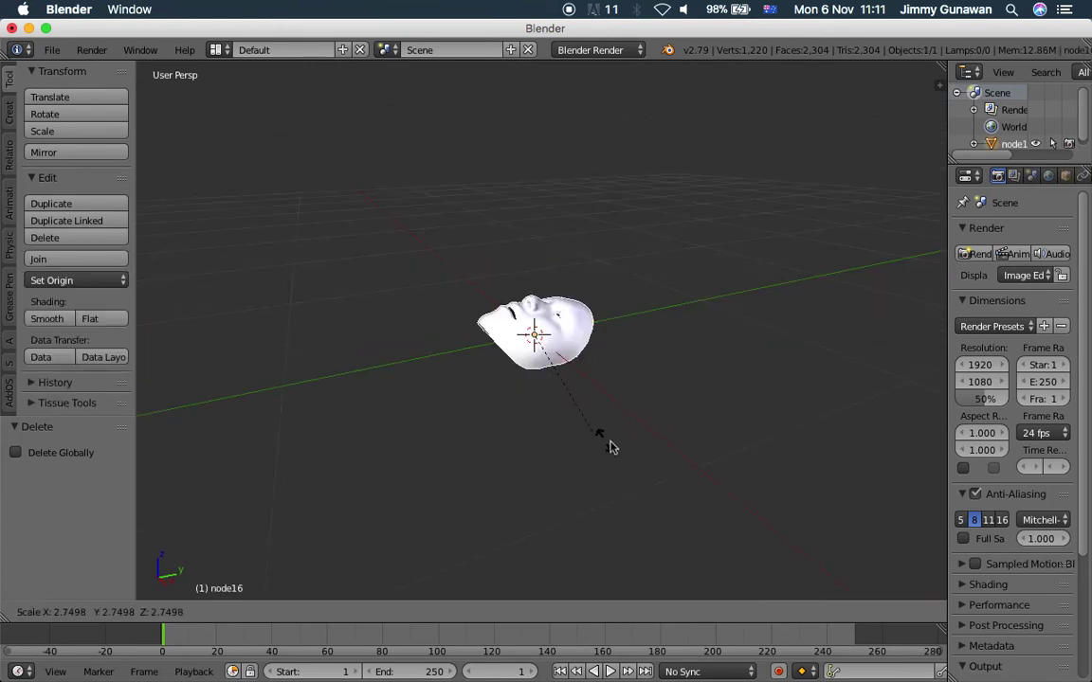
pyautogui.click(589, 441)
pyautogui.scroll(3, 588, 441)
pyautogui.moveTo(587, 441); pyautogui.dragTo(645, 429, button='middle')
pyautogui.scroll(-3, 671, 472)
pyautogui.press('s')
pyautogui.click(711, 461)
pyautogui.moveTo(599, 327); pyautogui.dragTo(668, 299, button='middle')
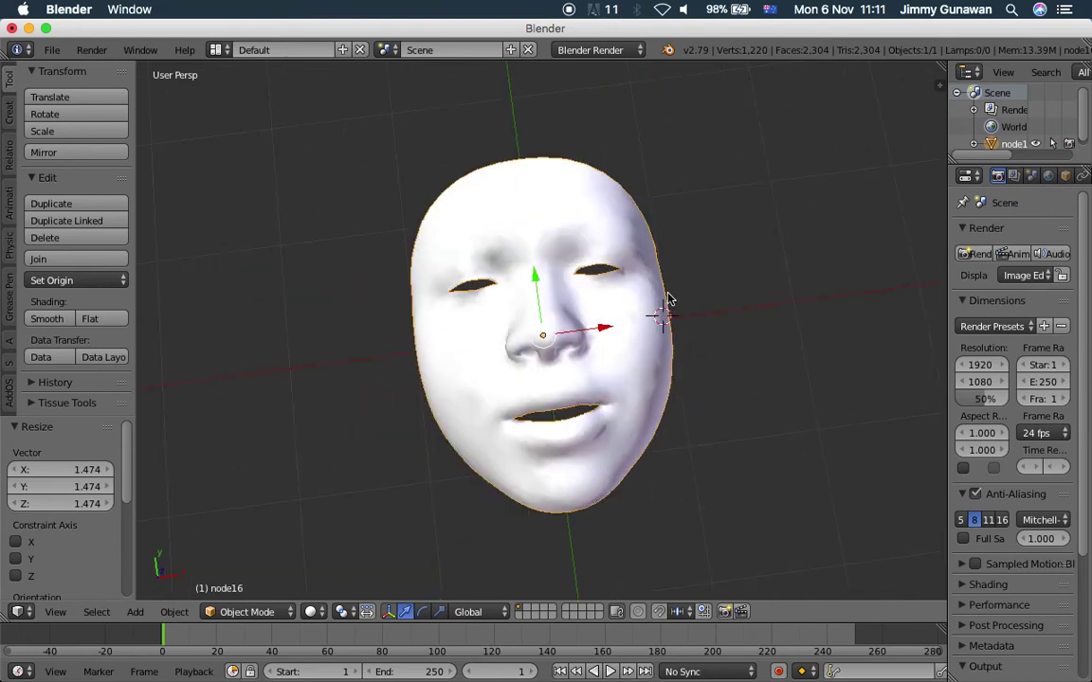
# Examine the face mesh from several angles in wireframe and solid shading, and open its material properties
pyautogui.moveTo(668, 300)
pyautogui.mouseDown(button='middle')
pyautogui.moveTo(490, 214)
pyautogui.moveTo(621, 343)
pyautogui.moveTo(622, 318)
pyautogui.moveTo(722, 288)
pyautogui.moveTo(647, 259)
pyautogui.mouseUp(button='middle')
pyautogui.press('z')
pyautogui.press('z')
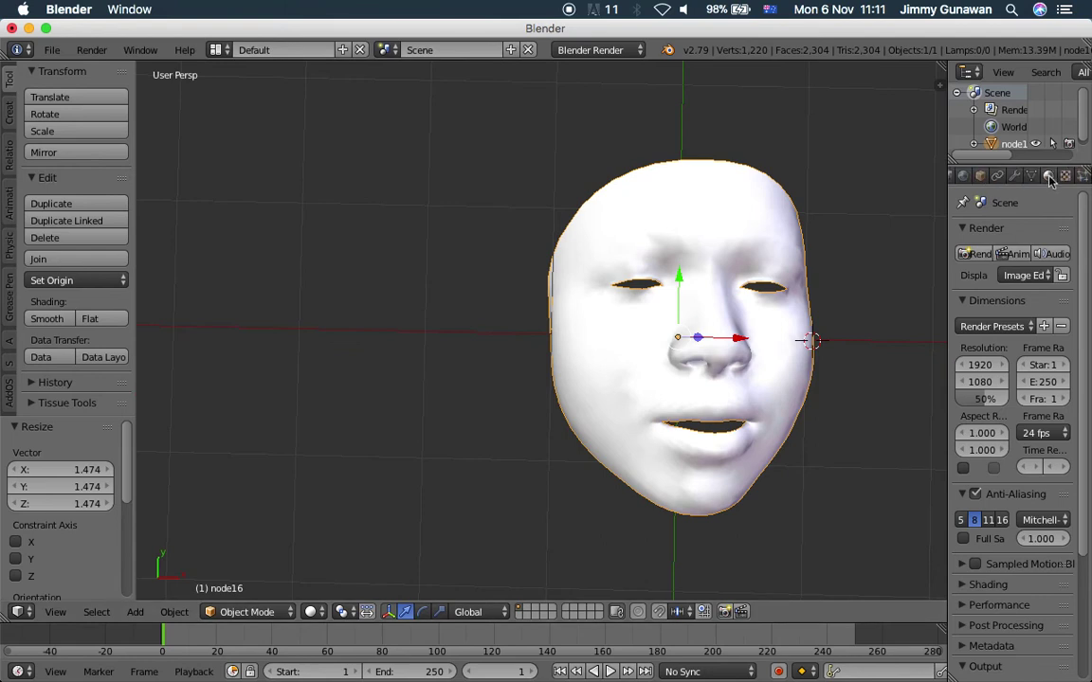
pyautogui.click(1047, 174)
pyautogui.moveTo(760, 337); pyautogui.dragTo(746, 290, button='middle')
# Switch to the UV Editing layout and select all vertices of the face in Edit Mode to display its UV map
pyautogui.press('Tab')
pyautogui.press('Tab')
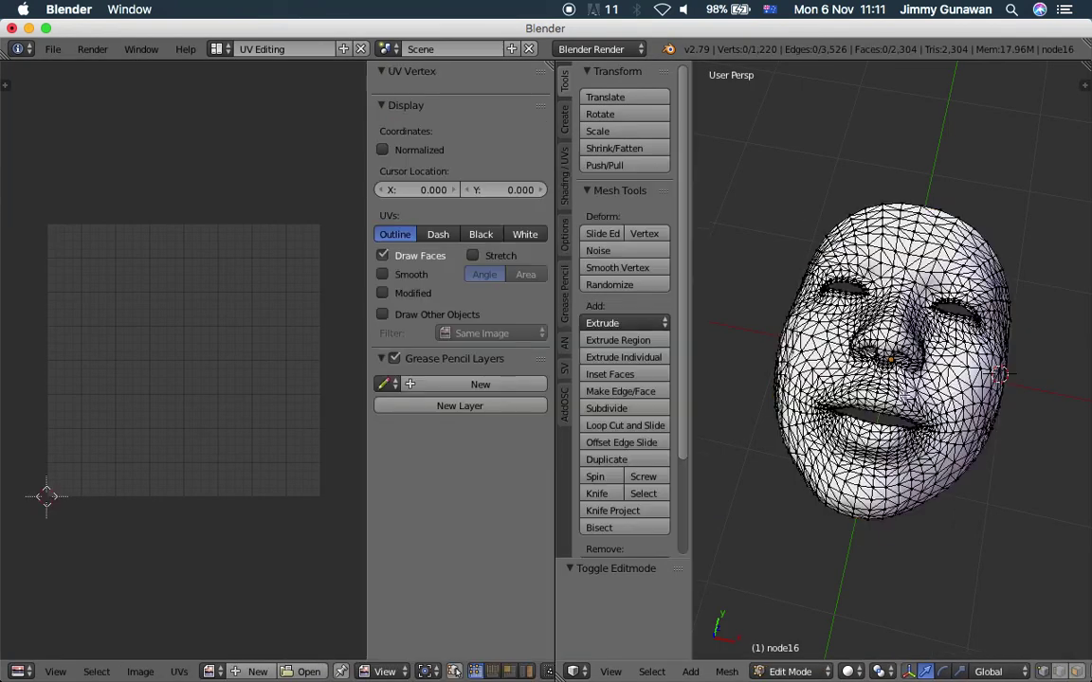
pyautogui.moveTo(802, 349); pyautogui.dragTo(820, 366, button='middle')
pyautogui.press('a')
pyautogui.press('a')
pyautogui.press('a')
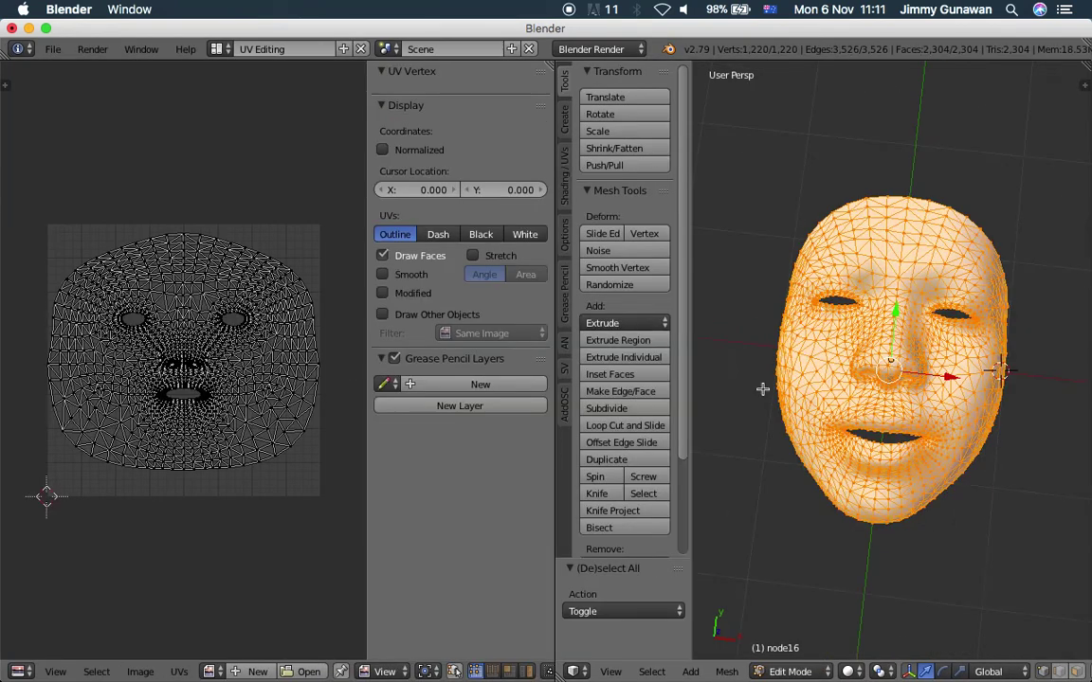
pyautogui.moveTo(305, 352); pyautogui.dragTo(302, 318, button='middle')
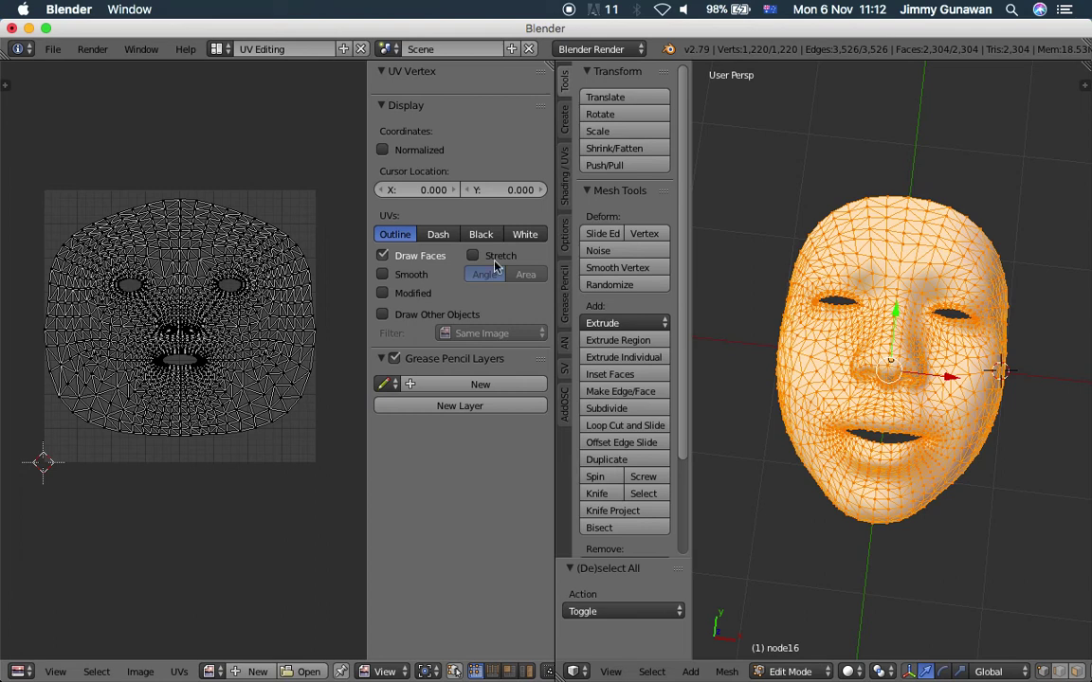
# Hide the 3D view's tool shelf and view the face mesh at an angle
pyautogui.moveTo(849, 394); pyautogui.dragTo(868, 300, button='middle')
pyautogui.scroll(1, 884, 402)
pyautogui.moveTo(690, 246); pyautogui.dragTo(588, 248)
pyautogui.moveTo(853, 313); pyautogui.dragTo(806, 237, button='middle')
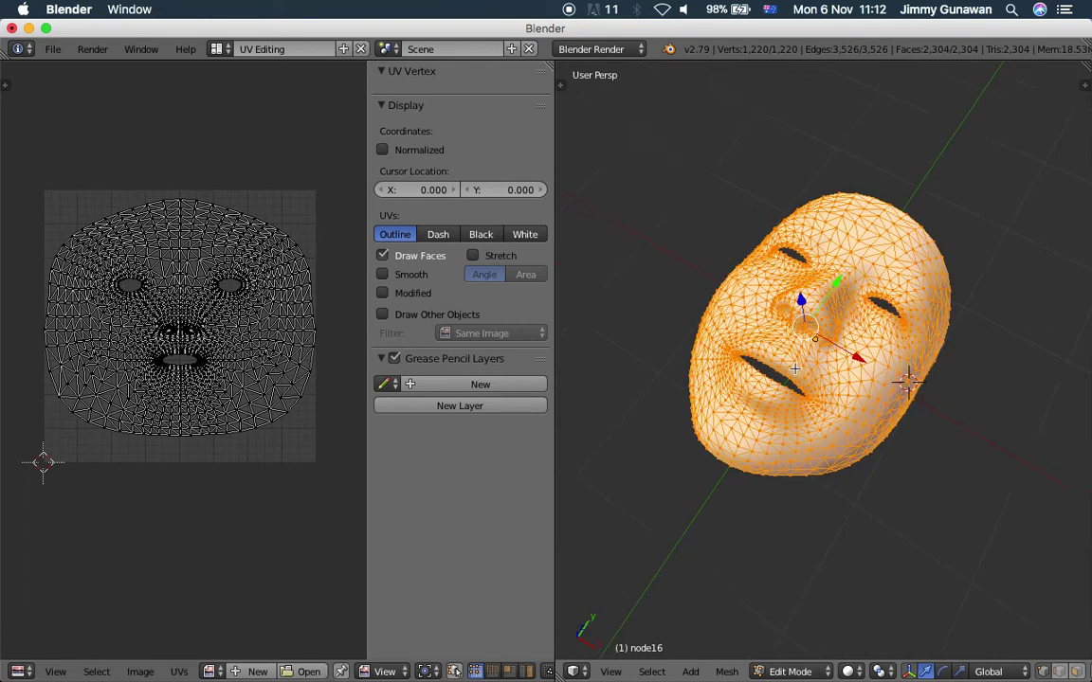
pyautogui.scroll(1, 805, 237)
# Create a new 1024 × 1024 px image named Untitled with the Color Grid generated type for the face's UV map
pyautogui.click(253, 671)
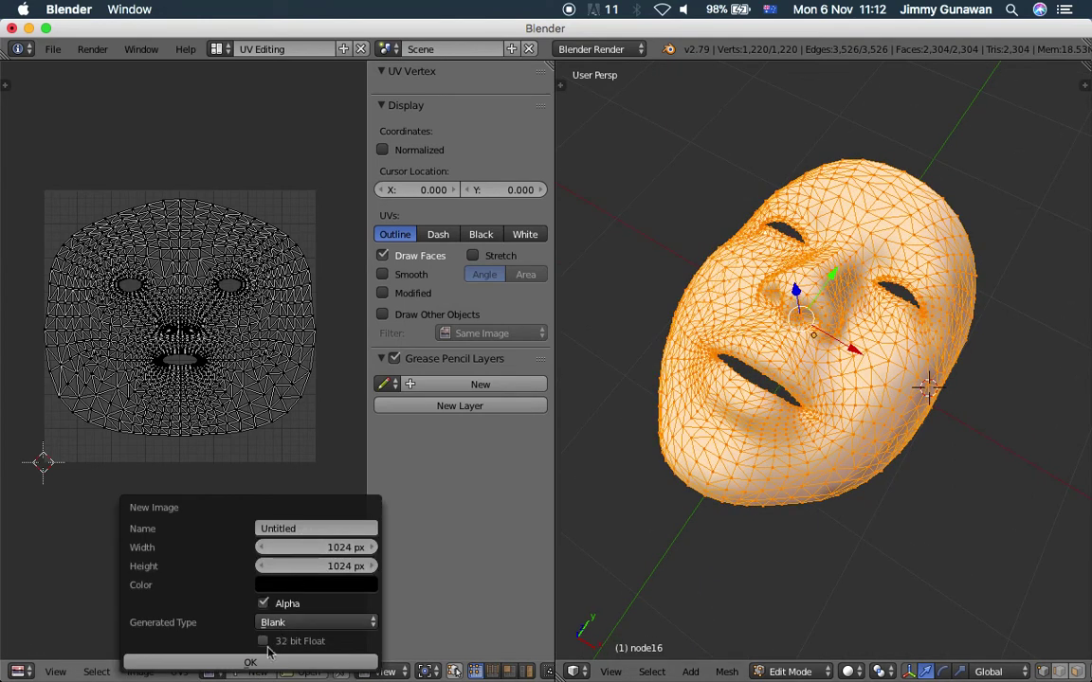
pyautogui.click(299, 622)
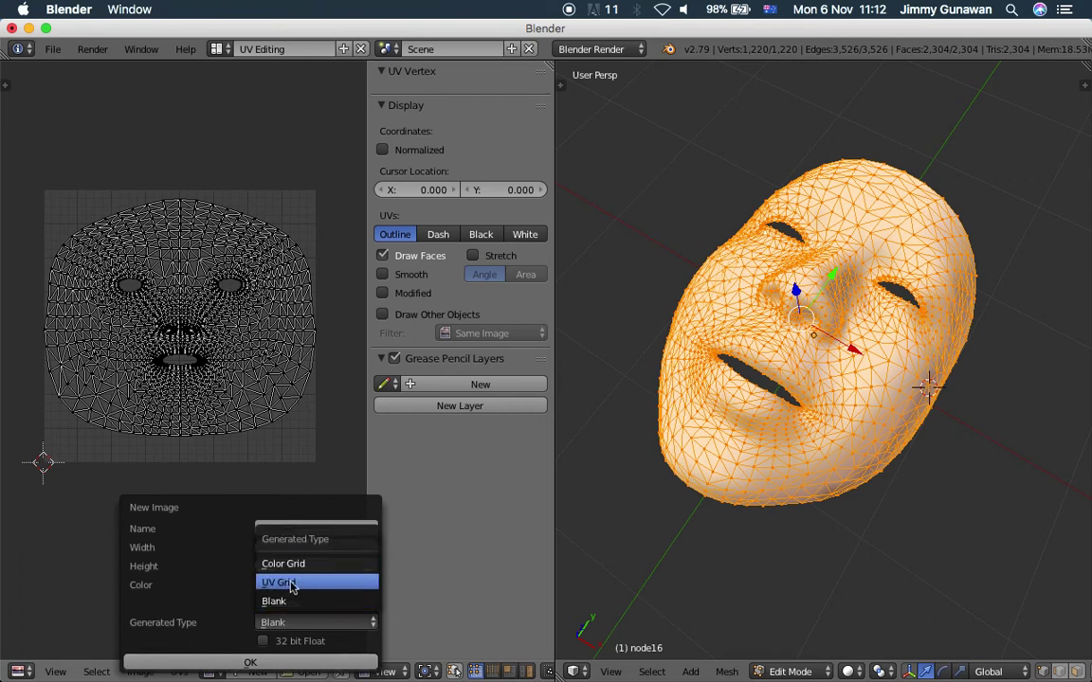
pyautogui.click(317, 564)
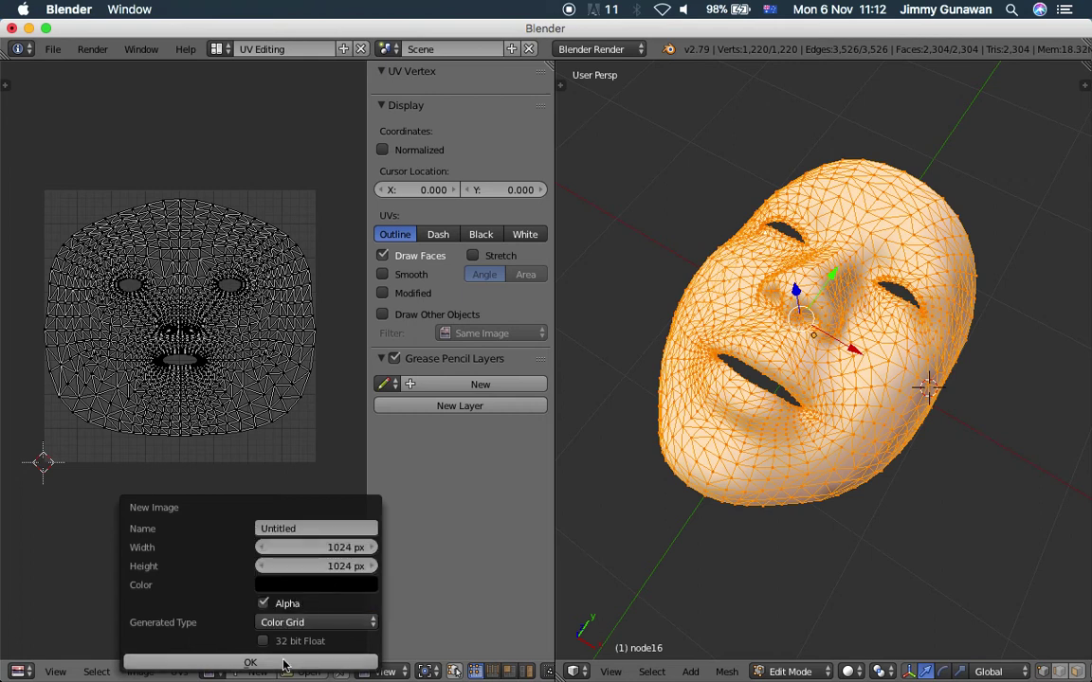
pyautogui.click(284, 662)
pyautogui.scroll(-5, 234, 355)
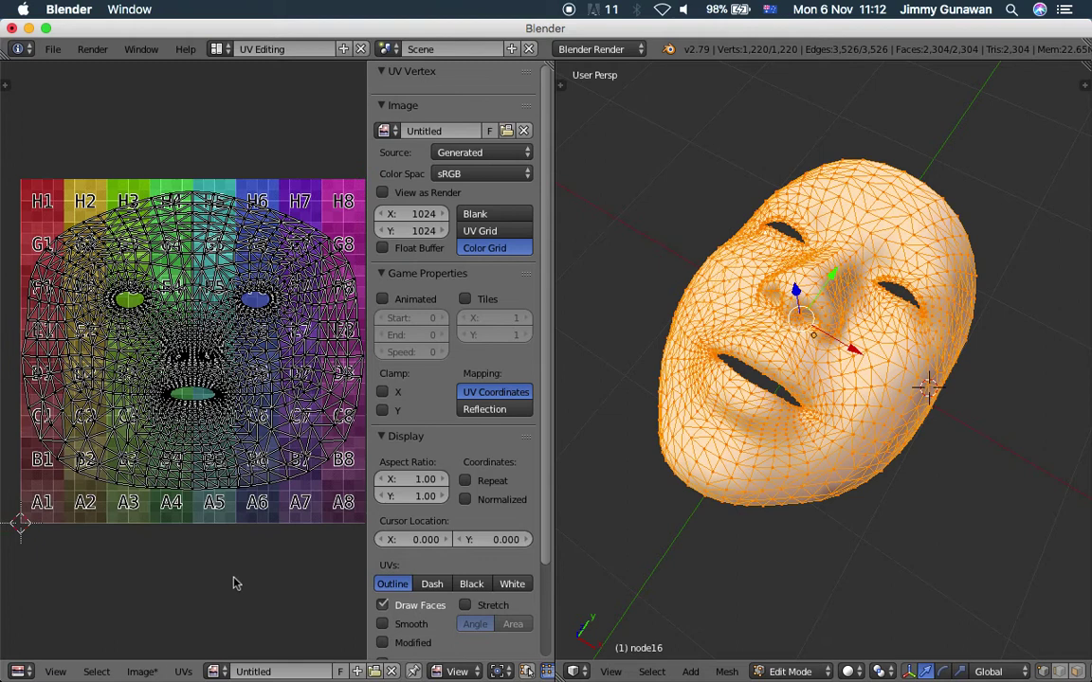
# Save the color grid image to the Desktop folder as uv_generic.png
pyautogui.click(140, 671)
pyautogui.click(178, 532)
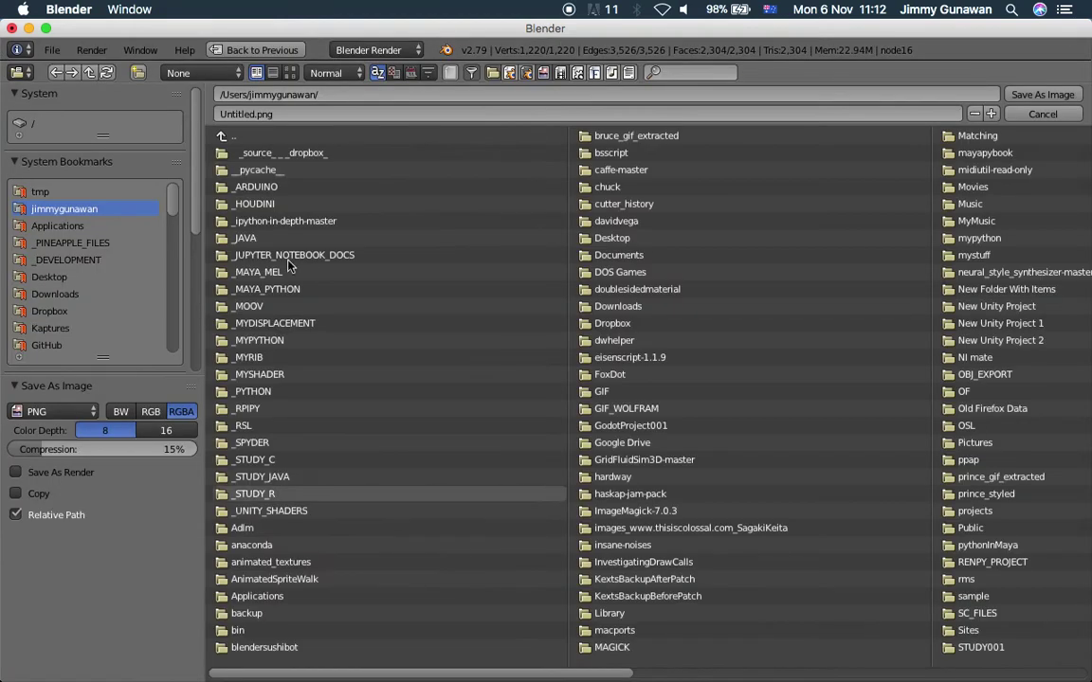
pyautogui.click(308, 115)
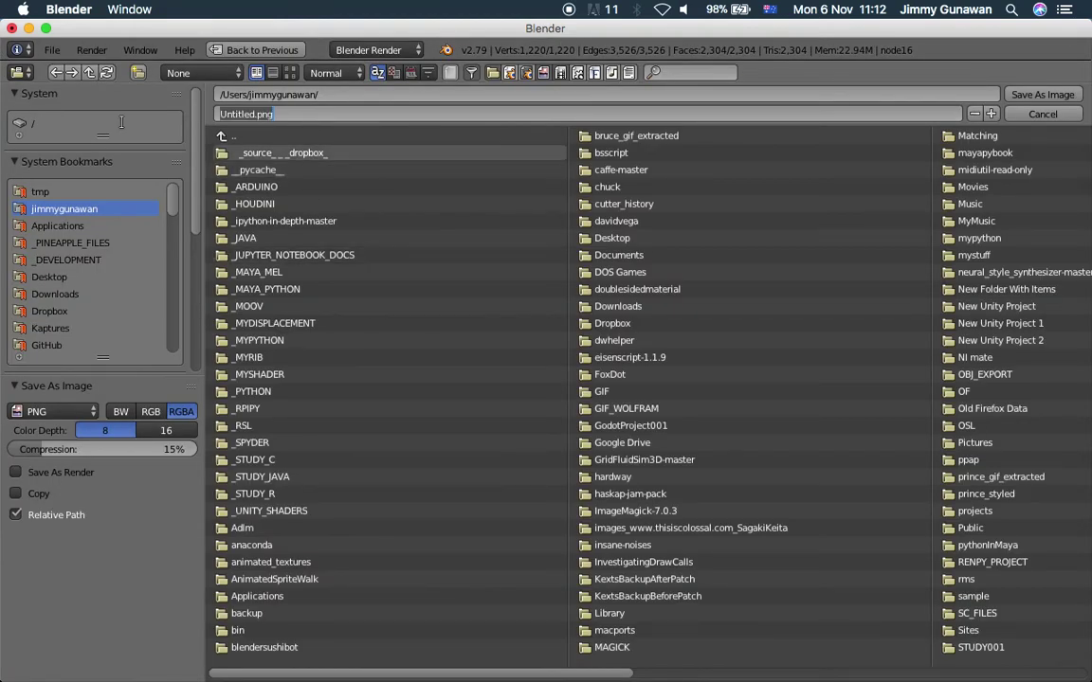
pyautogui.click(66, 293)
pyautogui.click(52, 276)
pyautogui.write('uv_generic')
pyautogui.press('Return')
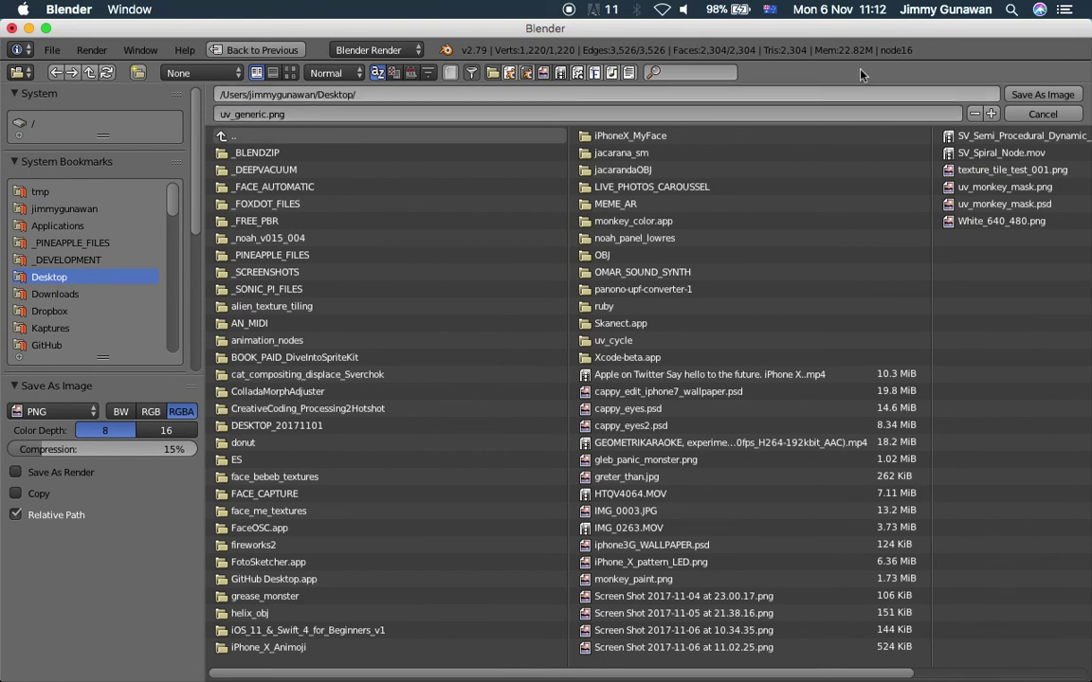
pyautogui.click(1022, 97)
# Return the face mesh to Object Mode and switch to the Default screen layout
pyautogui.click(789, 671)
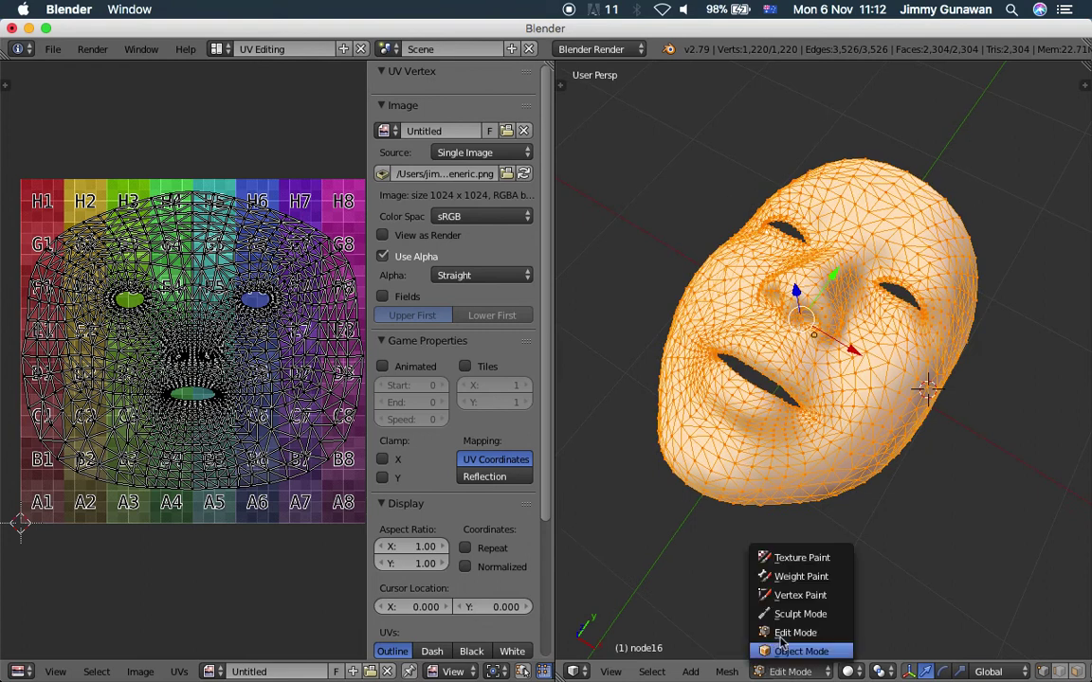
pyautogui.click(796, 651)
pyautogui.moveTo(775, 505); pyautogui.dragTo(708, 367, button='middle')
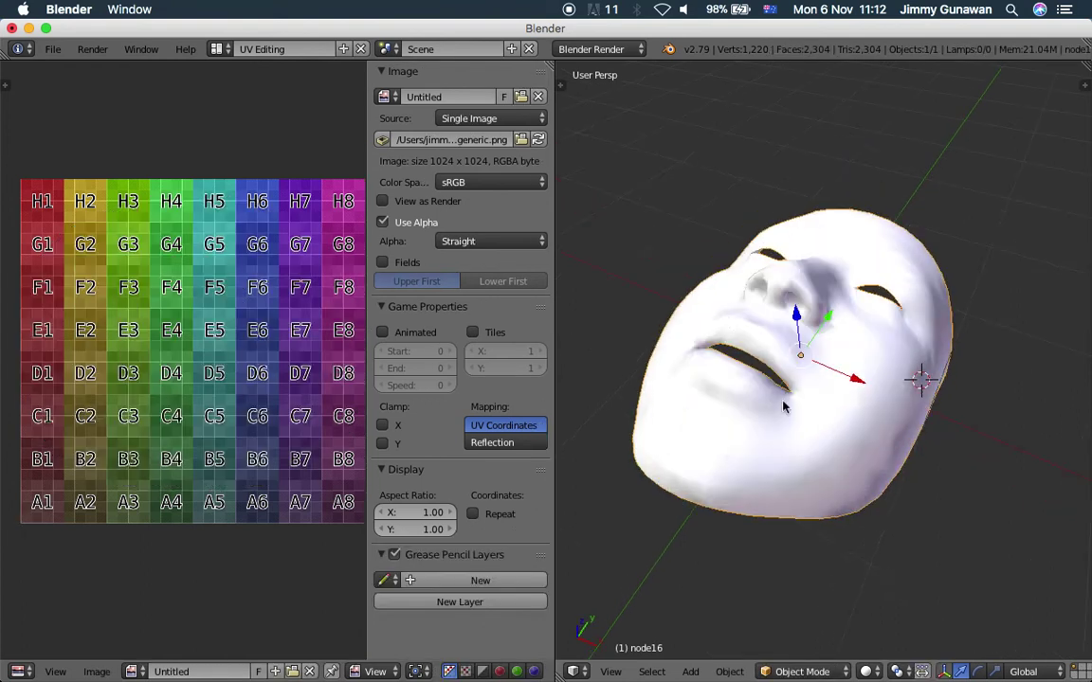
pyautogui.press('n')
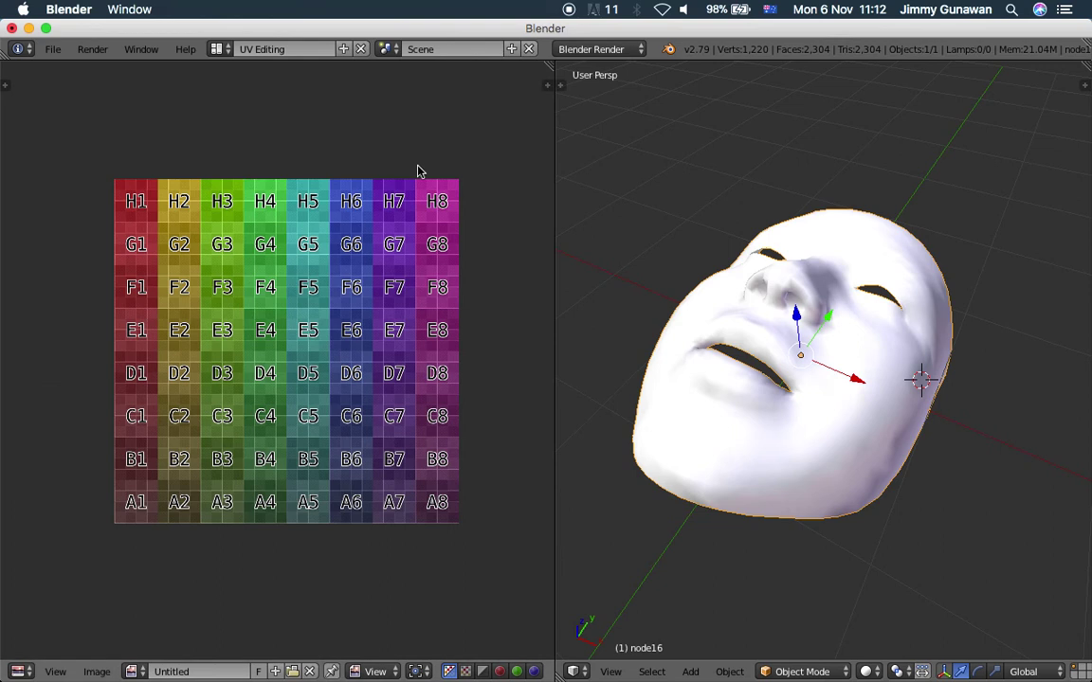
pyautogui.moveTo(813, 366); pyautogui.dragTo(810, 376, button='middle')
pyautogui.click(217, 49)
pyautogui.click(241, 122)
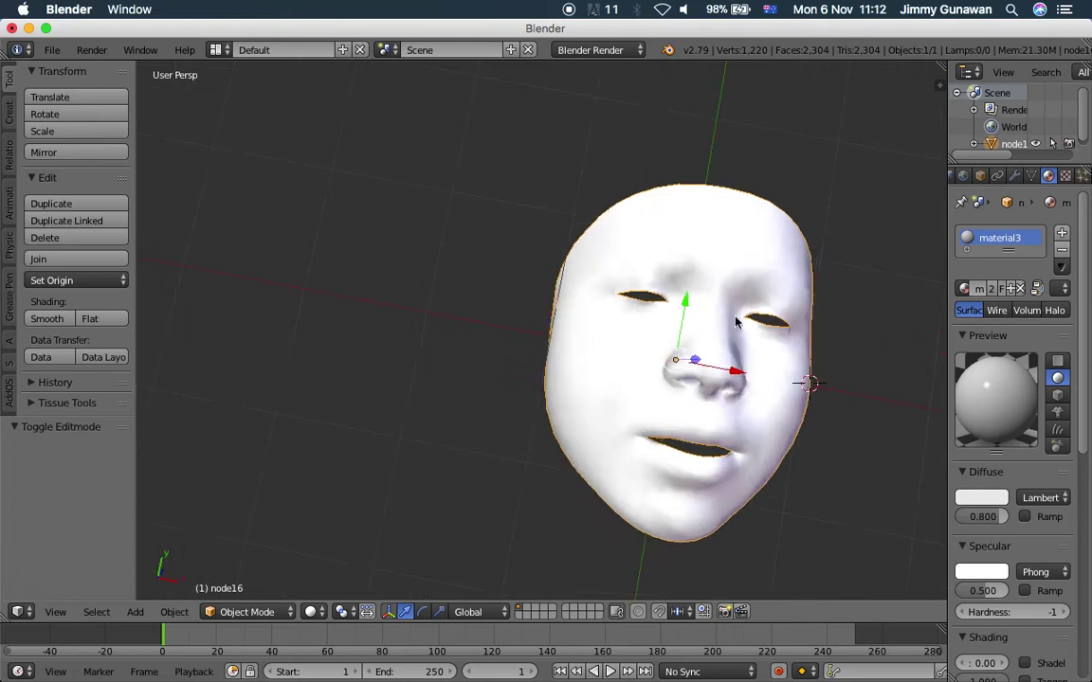
# Widen the properties area and add a new Image or Movie texture to the face's material3
pyautogui.keyDown('shift'); pyautogui.moveTo(735, 322); pyautogui.dragTo(573, 282, button='middle'); pyautogui.keyUp('shift')
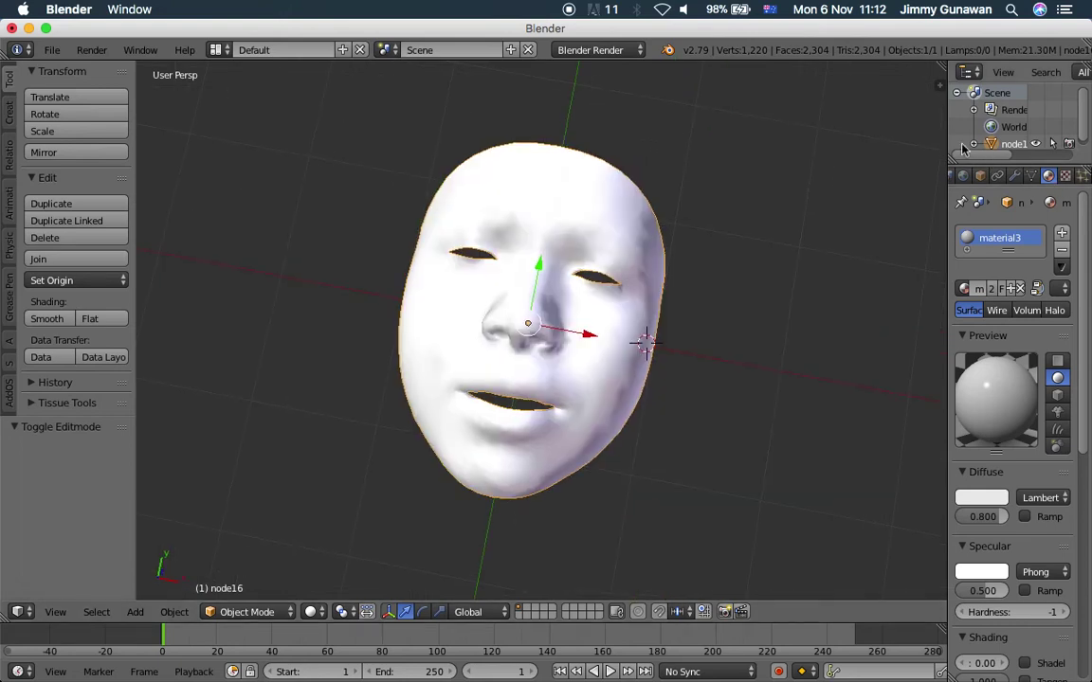
pyautogui.moveTo(945, 135); pyautogui.dragTo(790, 131)
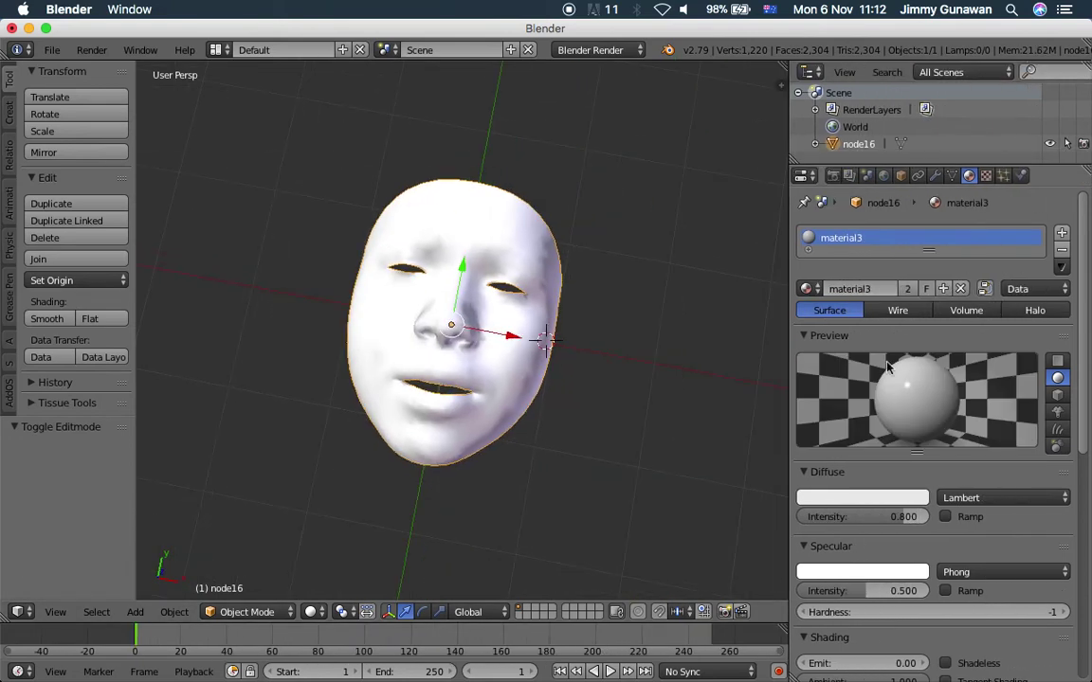
pyautogui.click(984, 176)
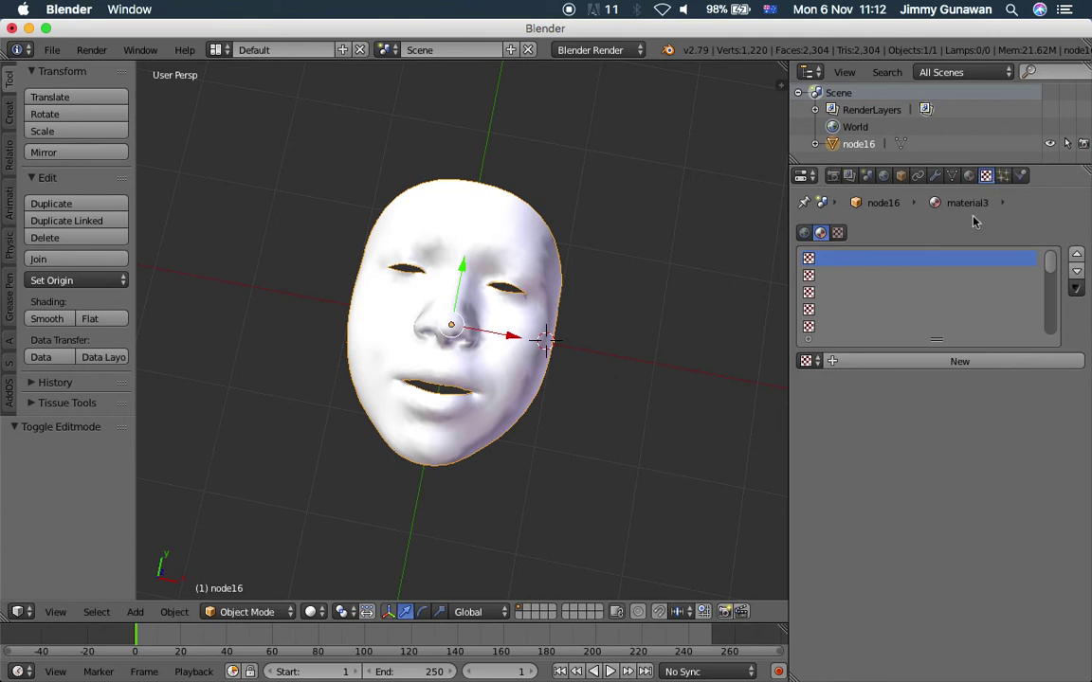
pyautogui.click(912, 362)
pyautogui.click(955, 381)
pyautogui.click(952, 381)
# Load uv_generic.png from the Desktop folder as the texture's image
pyautogui.click(1014, 633)
pyautogui.scroll(5, 87, 284)
pyautogui.scroll(5, 172, 297)
pyautogui.click(50, 276)
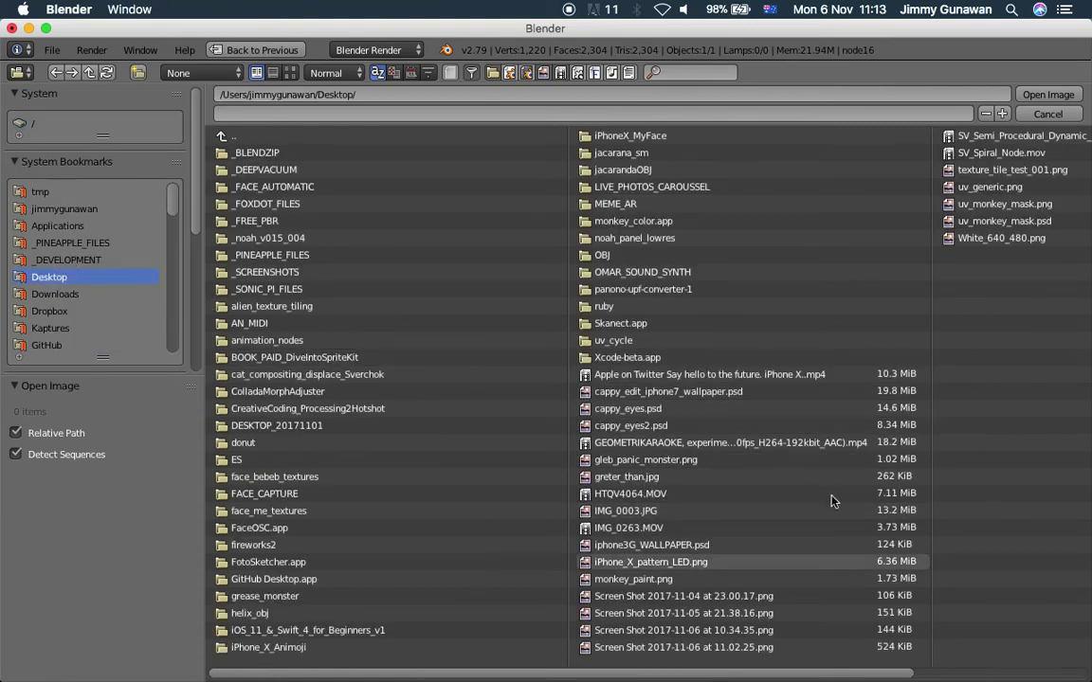
pyautogui.click(987, 188)
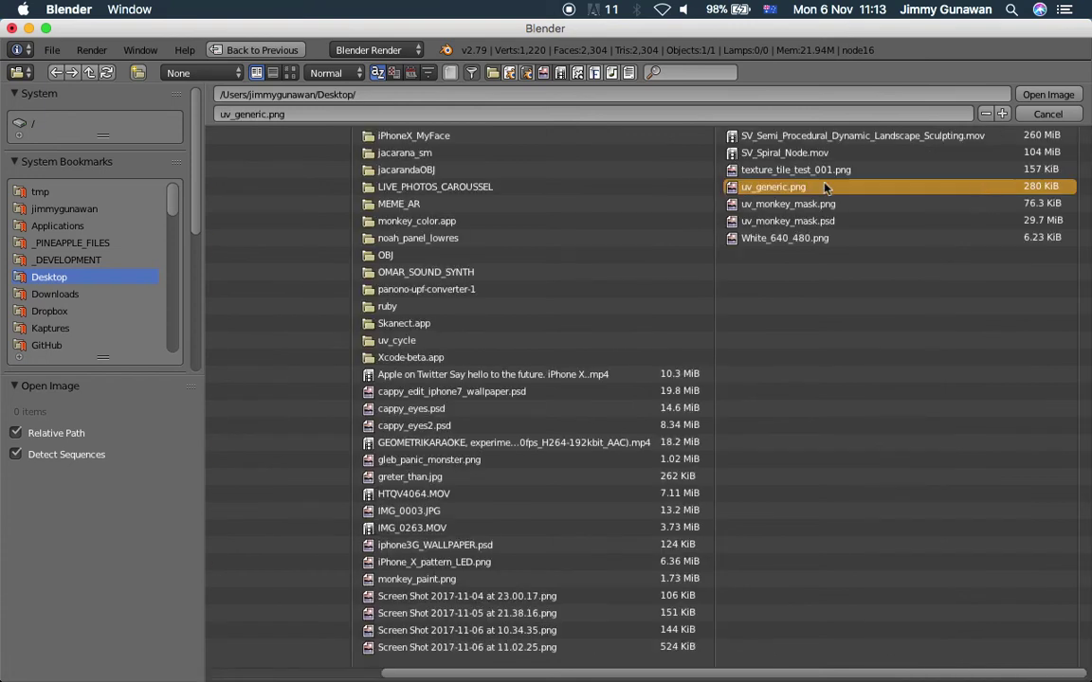
pyautogui.click(1030, 101)
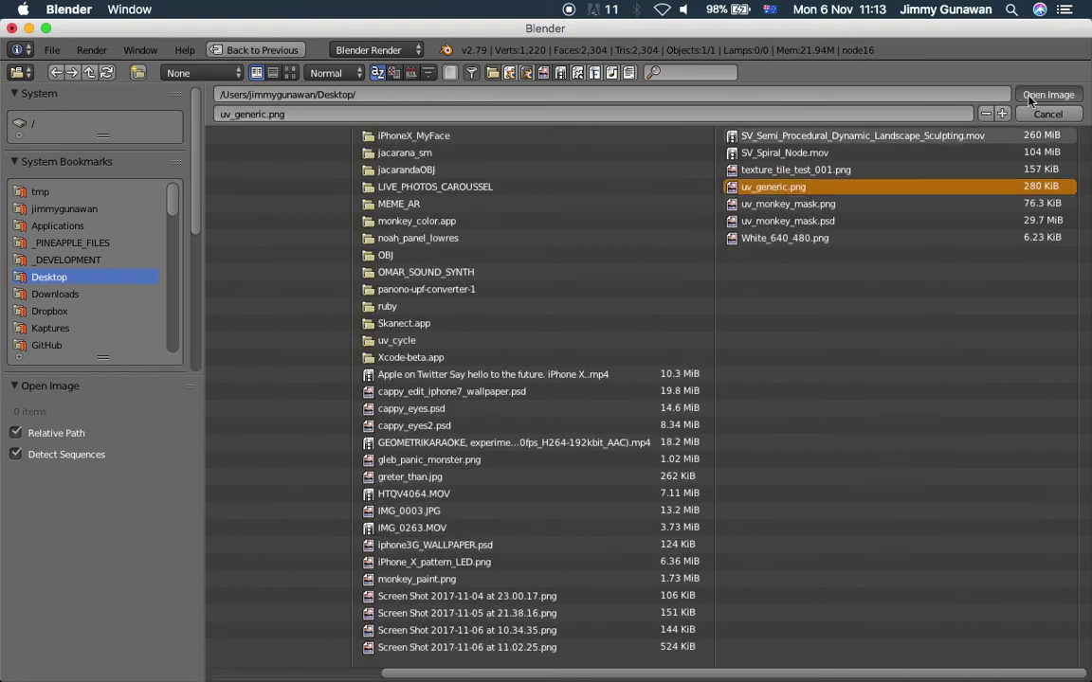
# Set the texture's mapping to use the geometrySource9 UV map
pyautogui.scroll(2, 573, 324)
pyautogui.moveTo(553, 377); pyautogui.dragTo(529, 349, button='middle')
pyautogui.scroll(-2, 529, 349)
pyautogui.scroll(-10, 1004, 514)
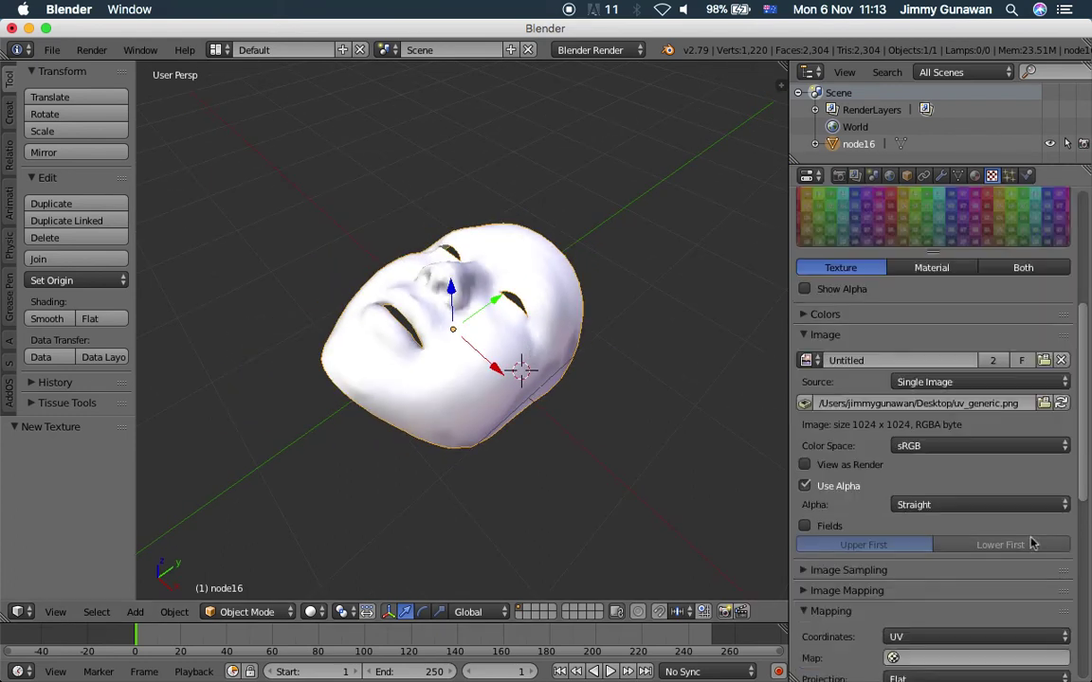
pyautogui.click(936, 555)
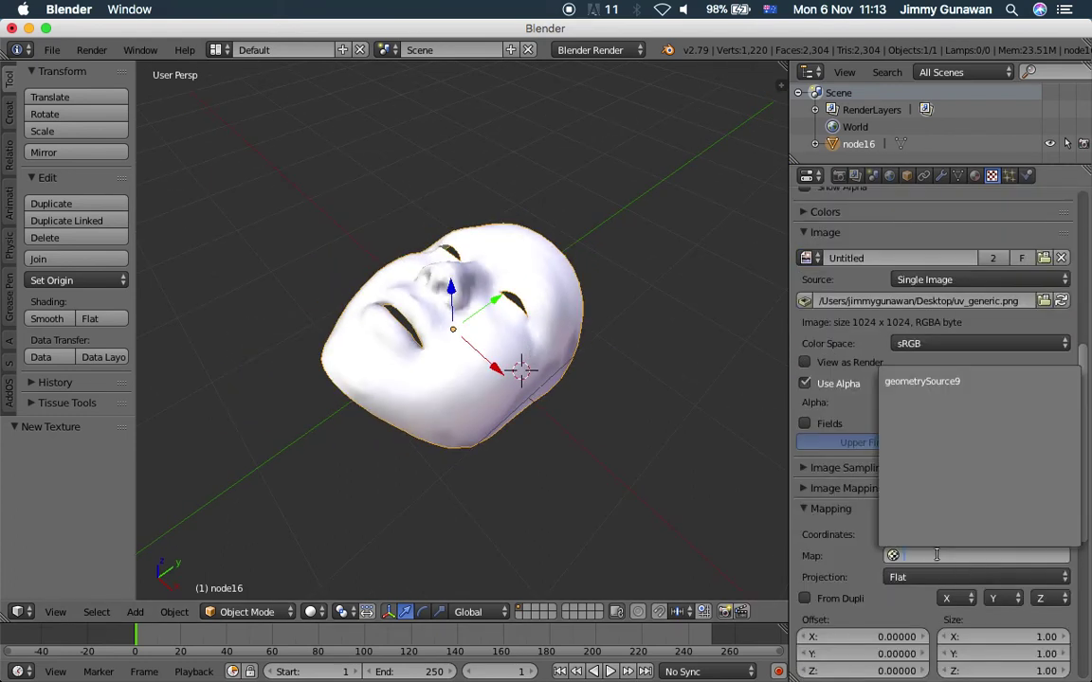
pyautogui.click(936, 380)
# Switch the 3D viewport to Texture shading and view the color grid on the face
pyautogui.hscroll(-3, 588, 356)
pyautogui.click(310, 611)
pyautogui.click(332, 533)
pyautogui.moveTo(401, 504); pyautogui.dragTo(451, 524, button='middle')
pyautogui.scroll(3, 427, 483)
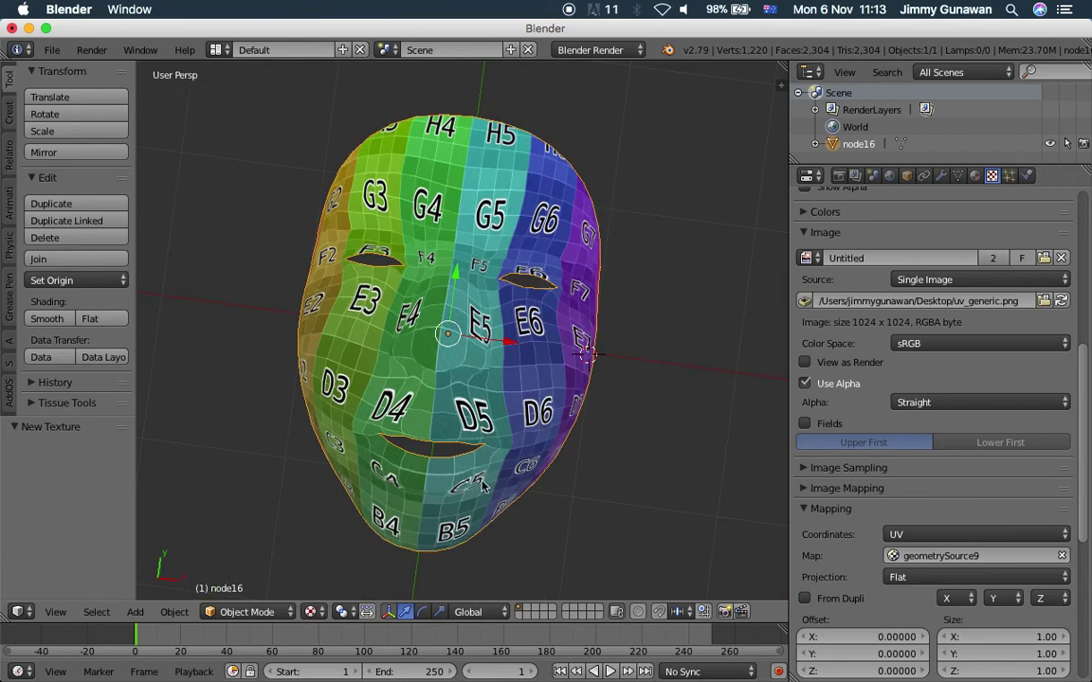
pyautogui.moveTo(432, 433); pyautogui.dragTo(407, 445, button='middle')
# Enable Ambient Occlusion in the 3D view's shading settings
pyautogui.press('n')
pyautogui.scroll(-10, 690, 480)
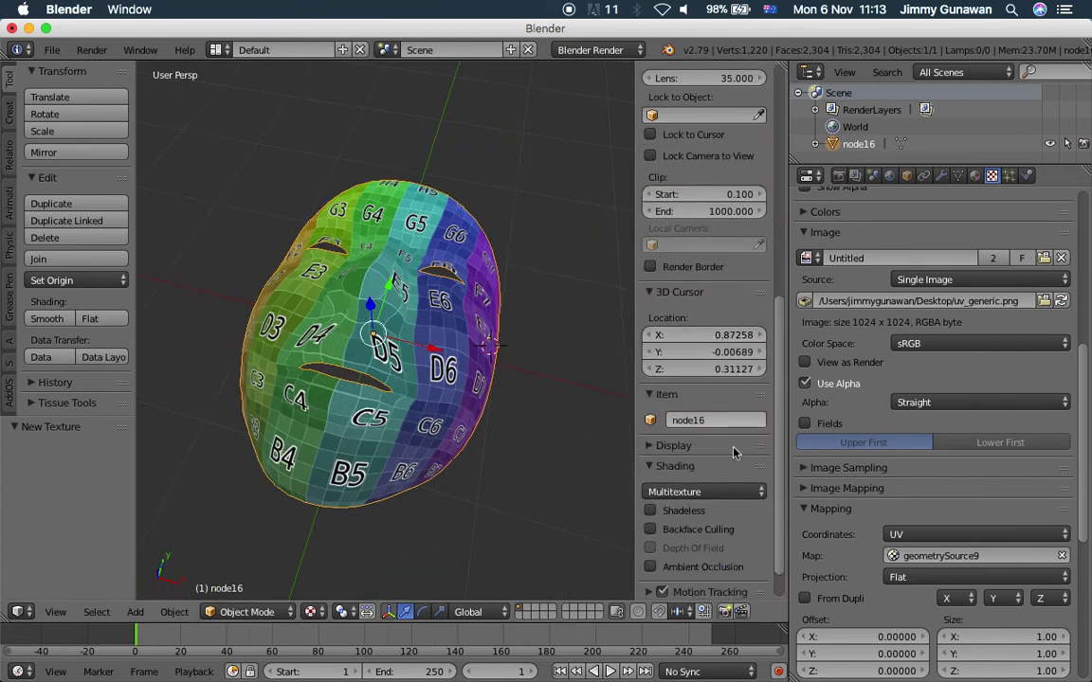
pyautogui.click(696, 534)
pyautogui.moveTo(431, 404); pyautogui.dragTo(463, 423, button='middle')
# Switch the viewport to Material shading and view the face from another side
pyautogui.click(310, 611)
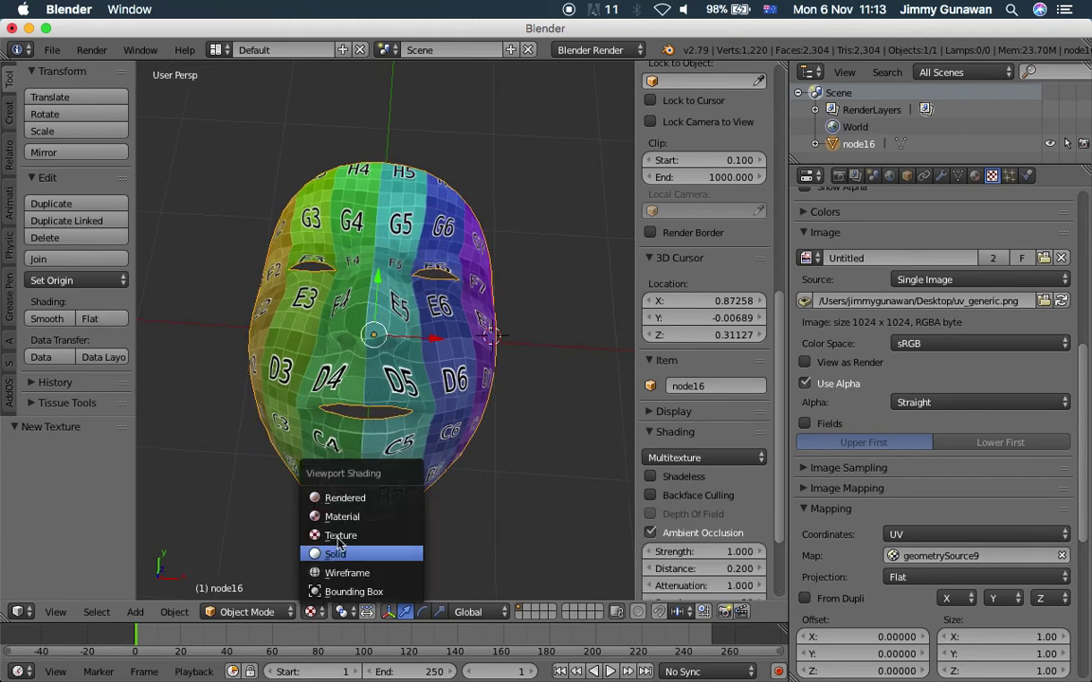
pyautogui.click(344, 517)
pyautogui.scroll(-4, 377, 346)
pyautogui.moveTo(378, 346); pyautogui.dragTo(521, 236, button='middle')
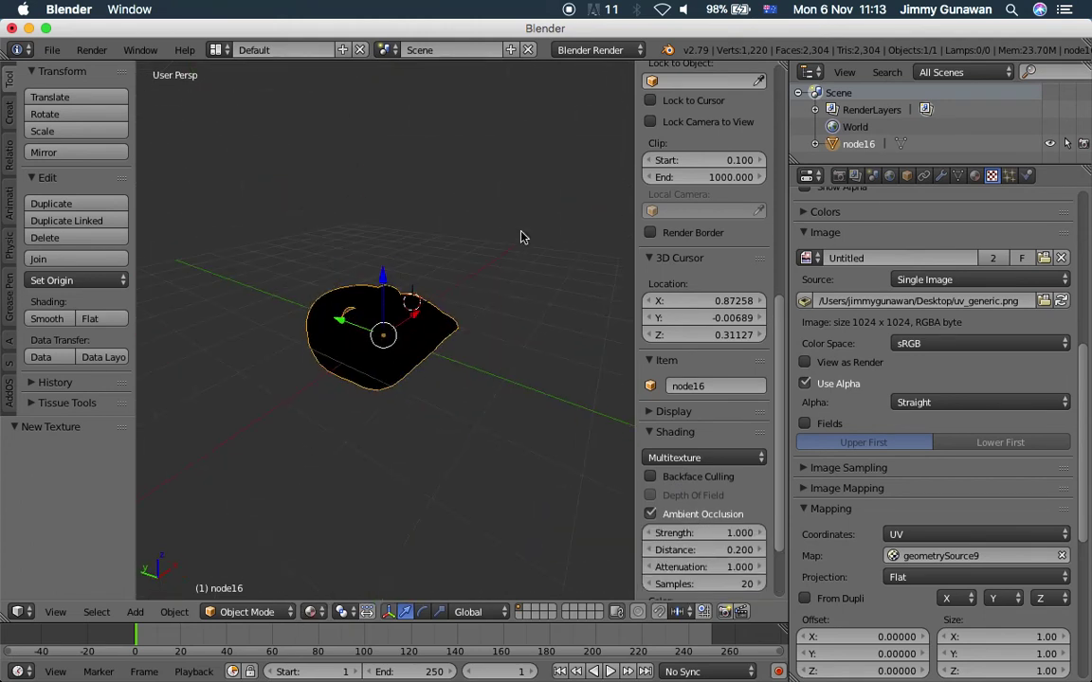
# Add a point lamp to the scene and move it away from the face to light it from above
pyautogui.hotkey('shift', 'a')
pyautogui.moveTo(520, 426)
pyautogui.click(564, 431)
pyautogui.scroll(-4, 425, 386)
pyautogui.moveTo(425, 387); pyautogui.dragTo(325, 398, button='middle')
pyautogui.press('g')
pyautogui.click(290, 246)
pyautogui.press('g')
pyautogui.click(254, 271)
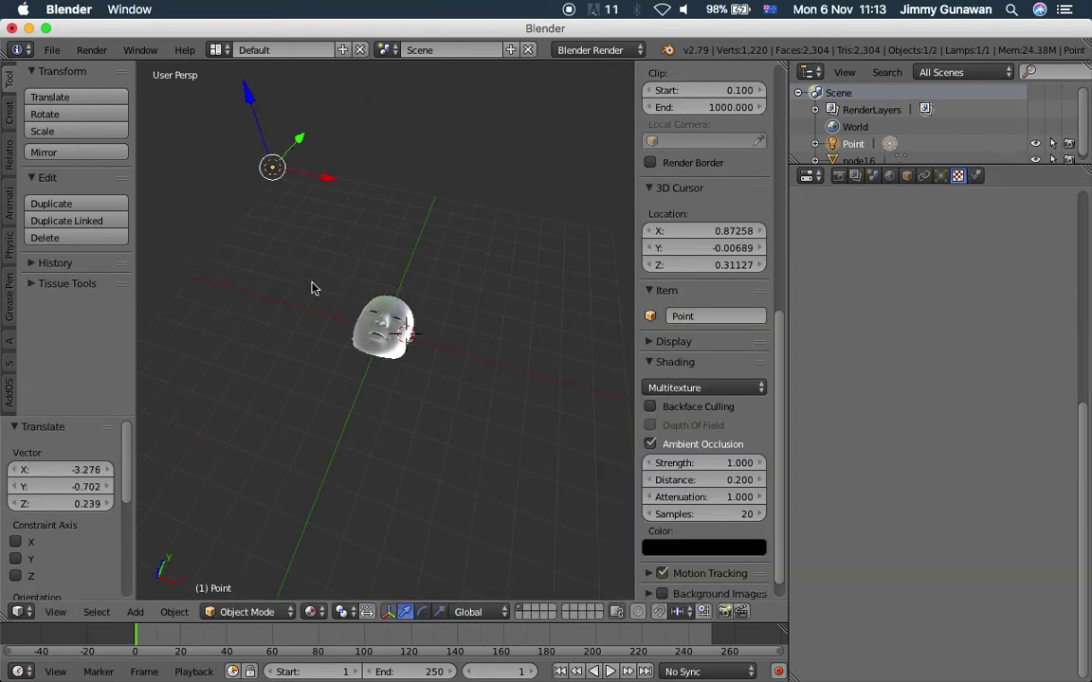
pyautogui.moveTo(312, 287); pyautogui.dragTo(313, 328, button='middle')
pyautogui.press('g')
pyautogui.click(256, 273)
pyautogui.scroll(2, 398, 371)
# Set the face material's ambient to 0.000, specular intensity to 0.327 and diffuse intensity to 0.195
pyautogui.rightClick(398, 374)
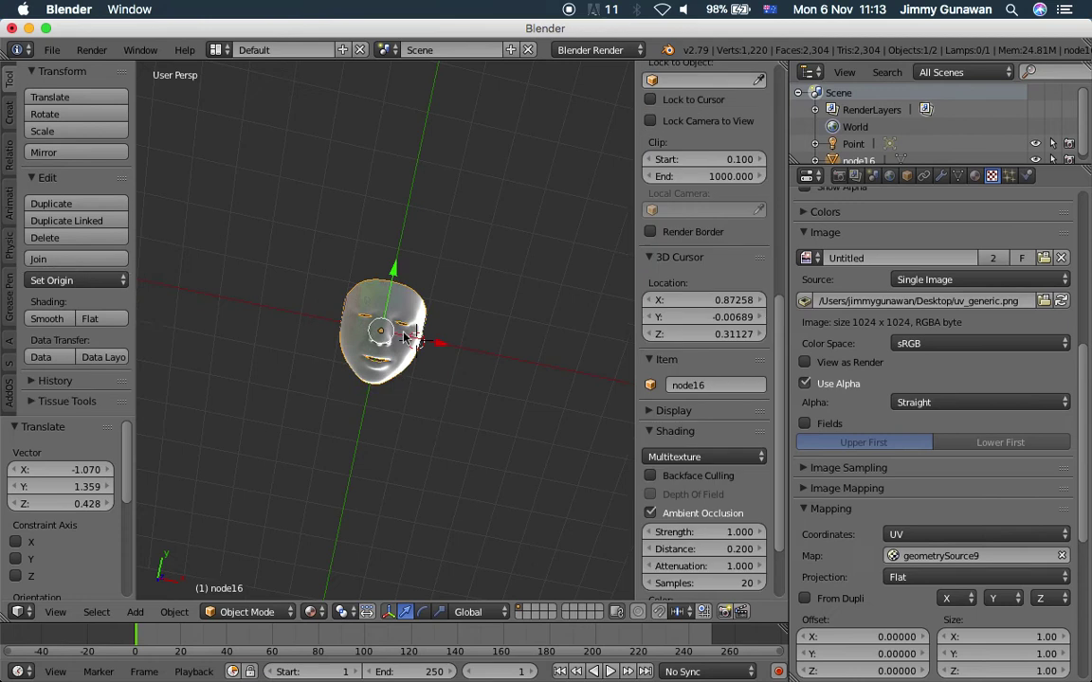
pyautogui.scroll(3, 398, 374)
pyautogui.scroll(10, 1088, 326)
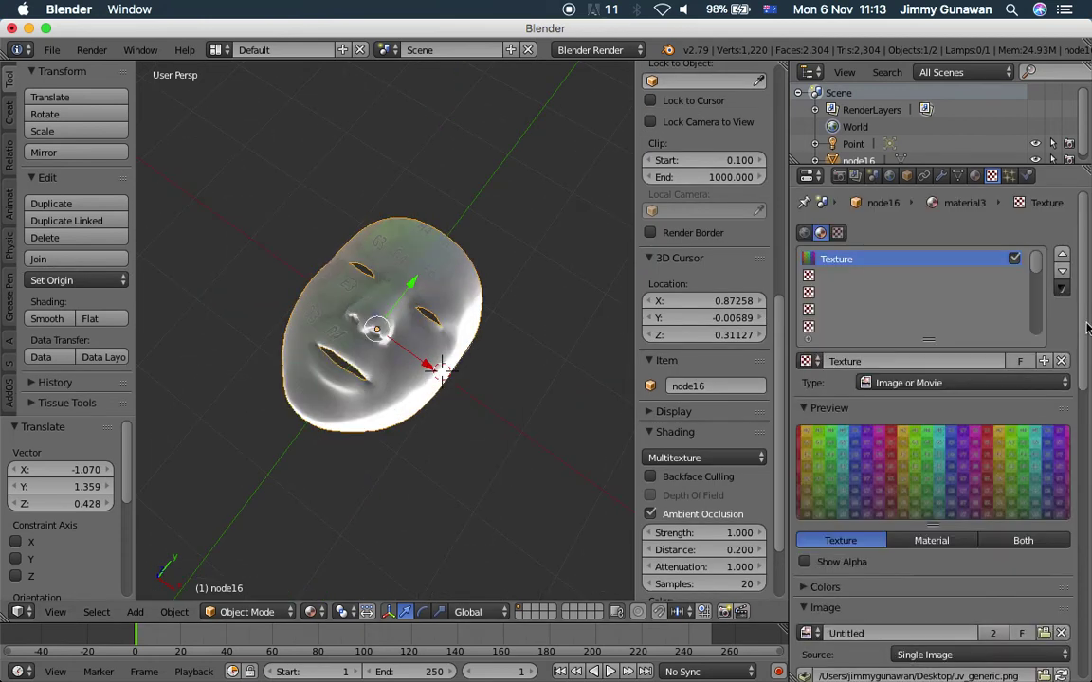
pyautogui.click(974, 176)
pyautogui.scroll(-6, 905, 426)
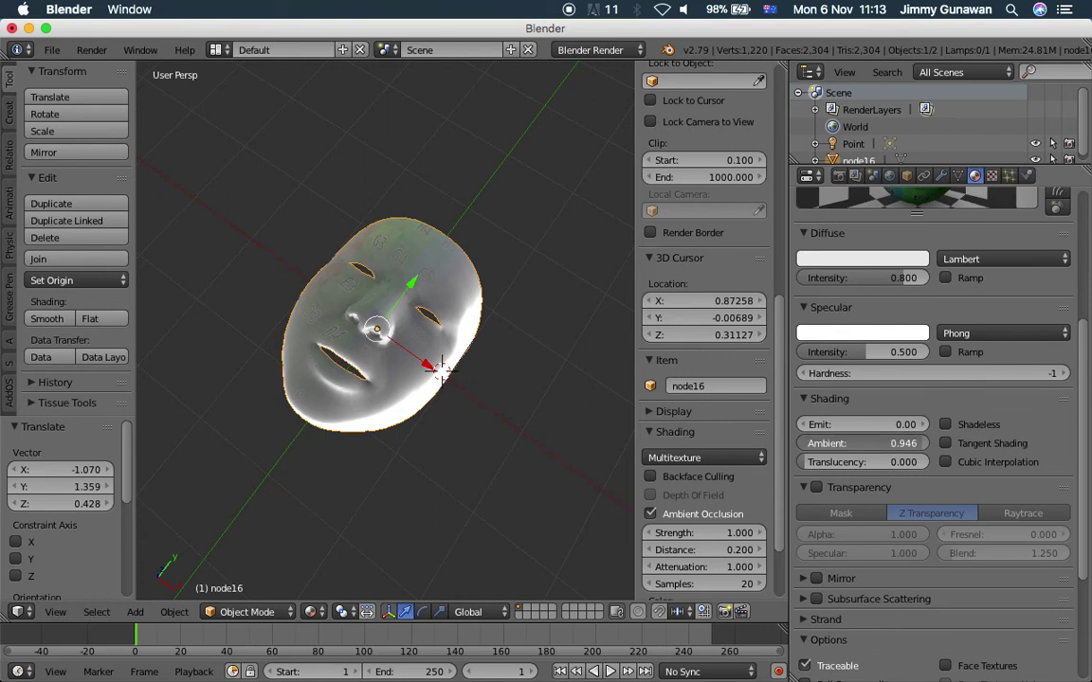
pyautogui.moveTo(921, 442); pyautogui.dragTo(804, 427)
pyautogui.moveTo(860, 351); pyautogui.dragTo(1055, 358)
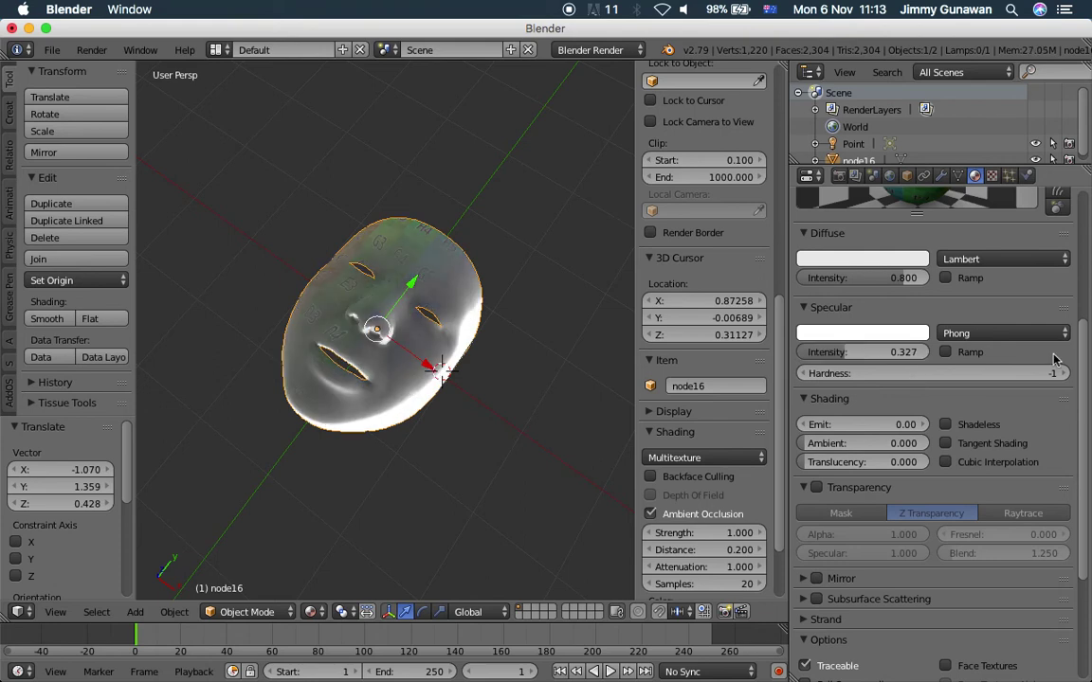
pyautogui.scroll(2, 1084, 313)
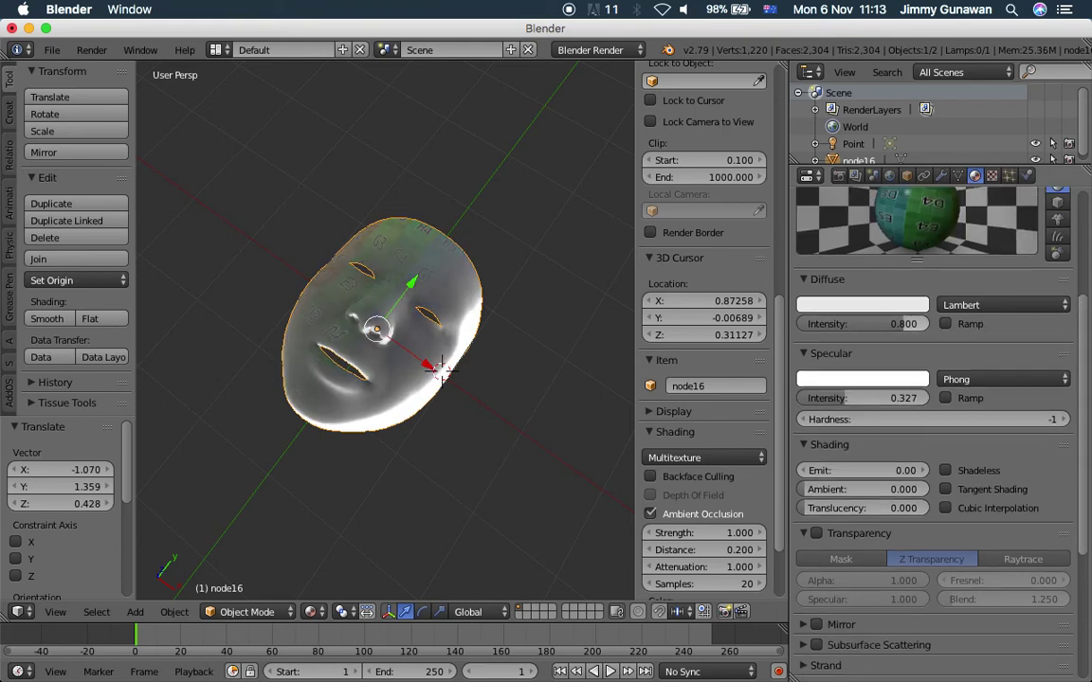
pyautogui.moveTo(902, 323); pyautogui.dragTo(821, 323)
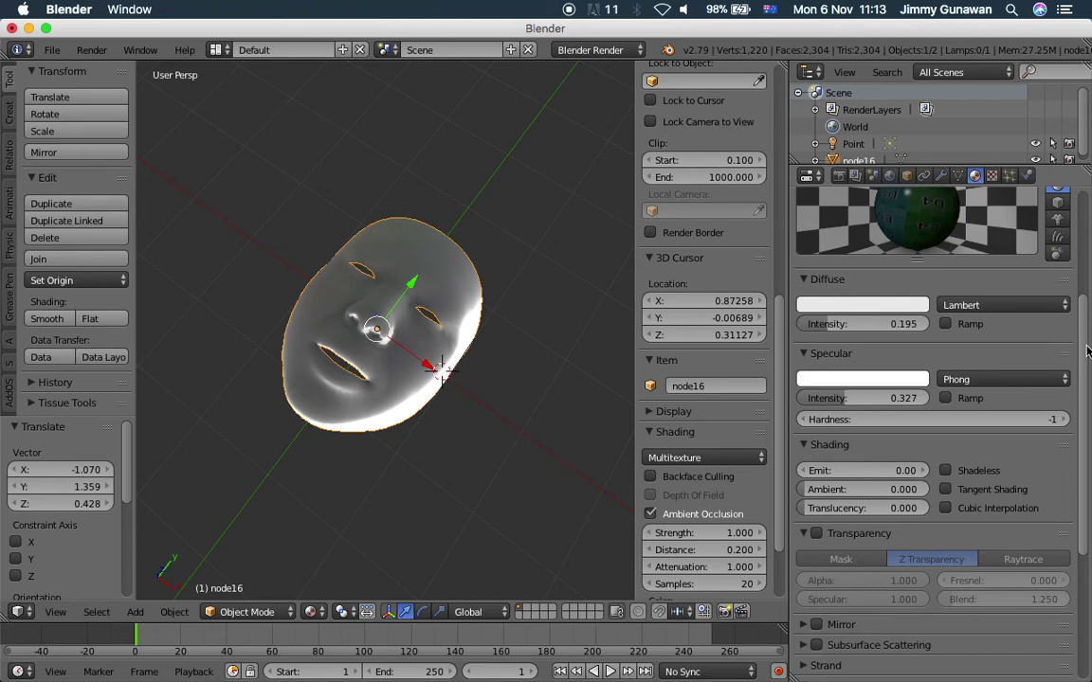
# Set the face material's specular hardness to 1 and view the shaded face from different angles
pyautogui.moveTo(1086, 365); pyautogui.dragTo(1090, 509)
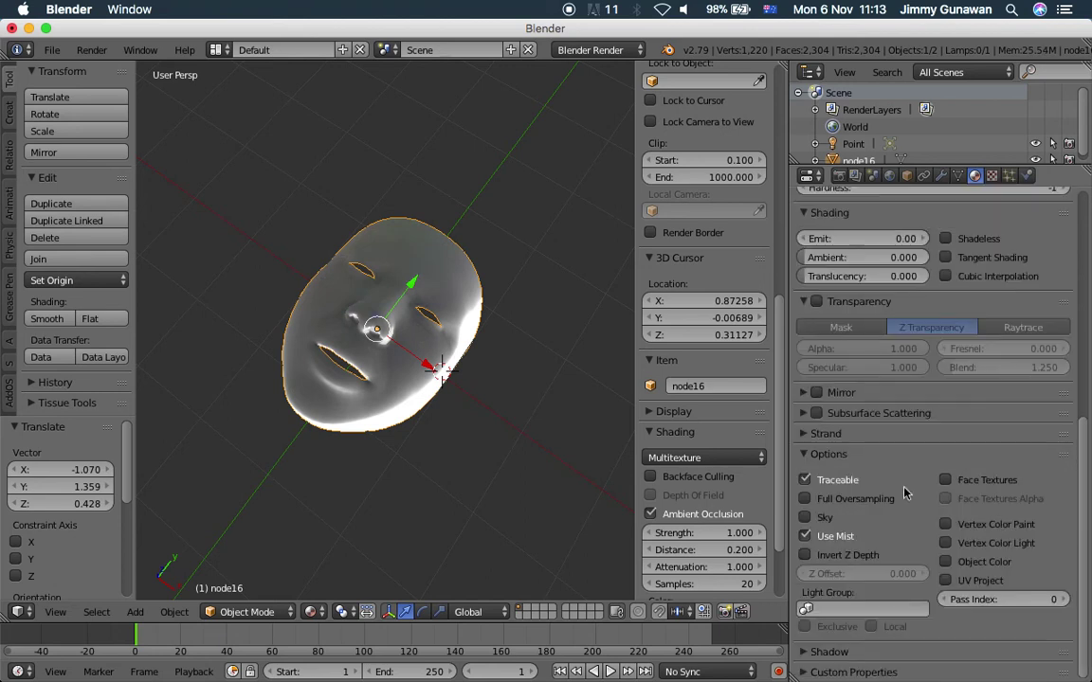
pyautogui.click(819, 435)
pyautogui.click(819, 434)
pyautogui.scroll(5, 891, 427)
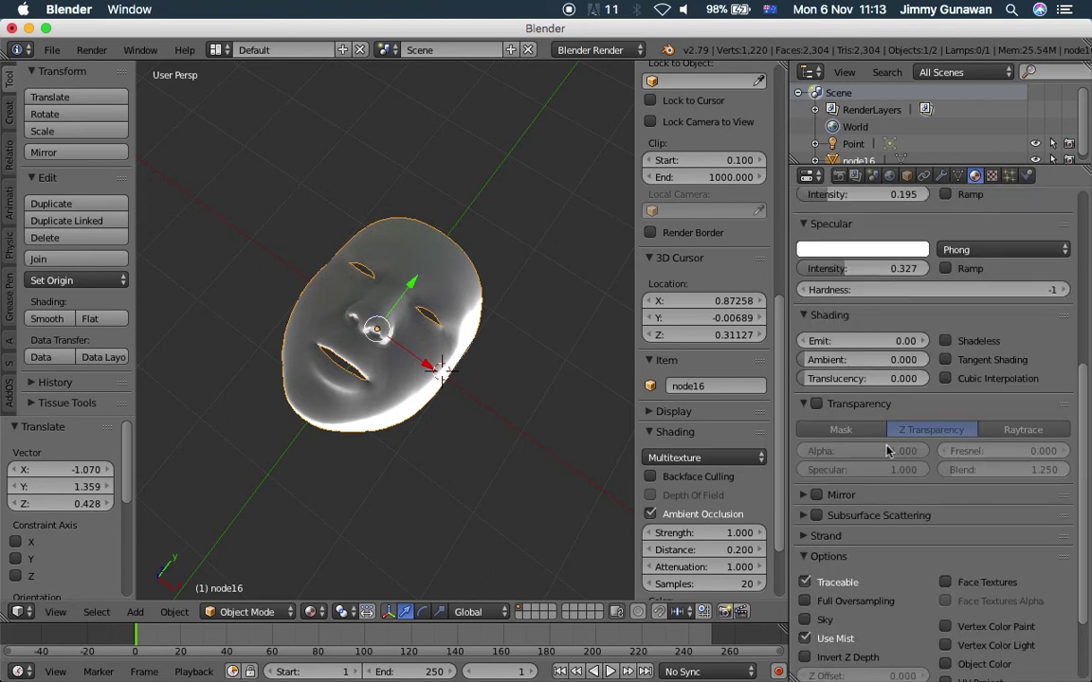
pyautogui.click(926, 394)
pyautogui.press('Return')
pyautogui.moveTo(537, 337)
pyautogui.mouseDown(button='middle')
pyautogui.moveTo(477, 304)
pyautogui.moveTo(517, 313)
pyautogui.mouseUp(button='middle')
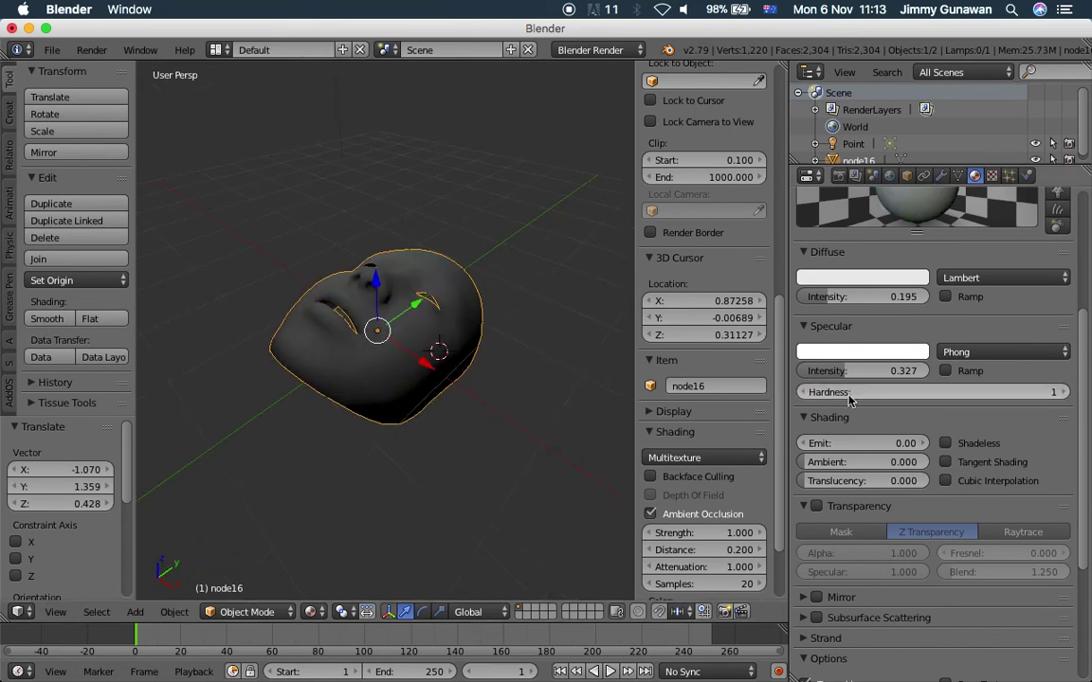
pyautogui.moveTo(511, 474); pyautogui.dragTo(469, 442, button='middle')
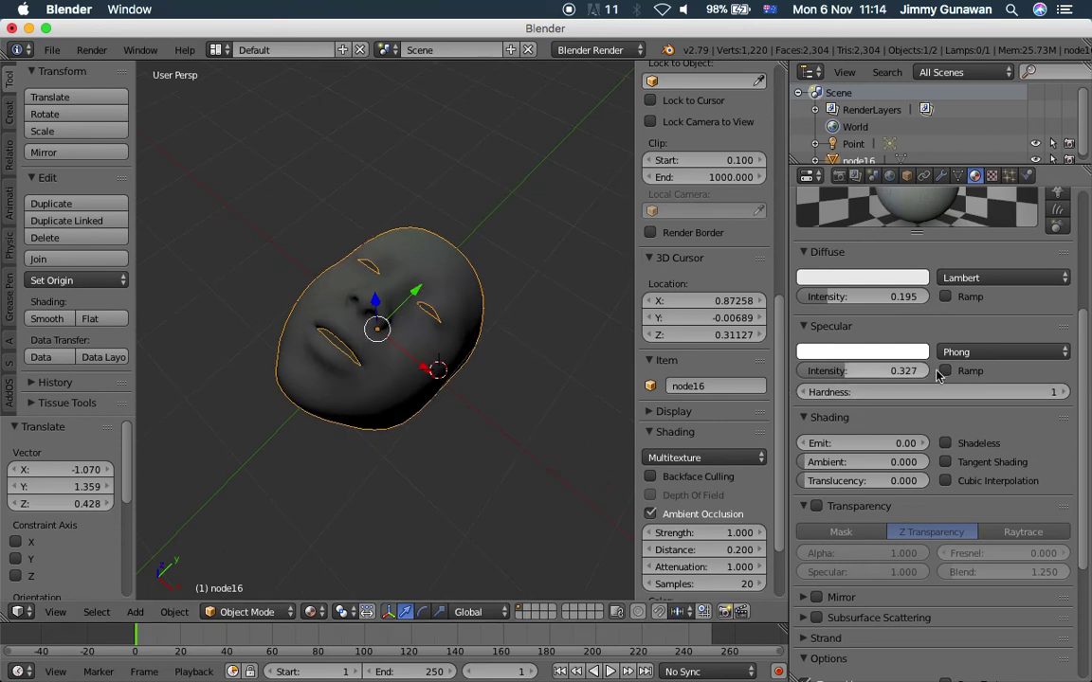
# Turn off Use Mist in the face material's options
pyautogui.scroll(5, 900, 384)
pyautogui.scroll(-8, 890, 387)
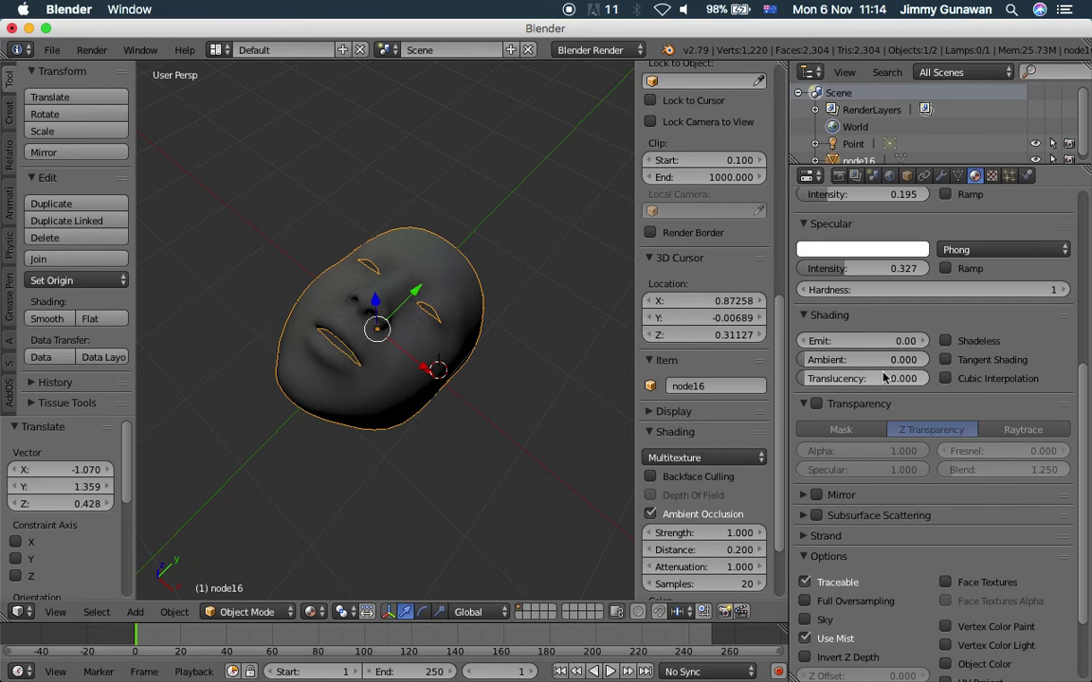
pyautogui.scroll(-3, 889, 379)
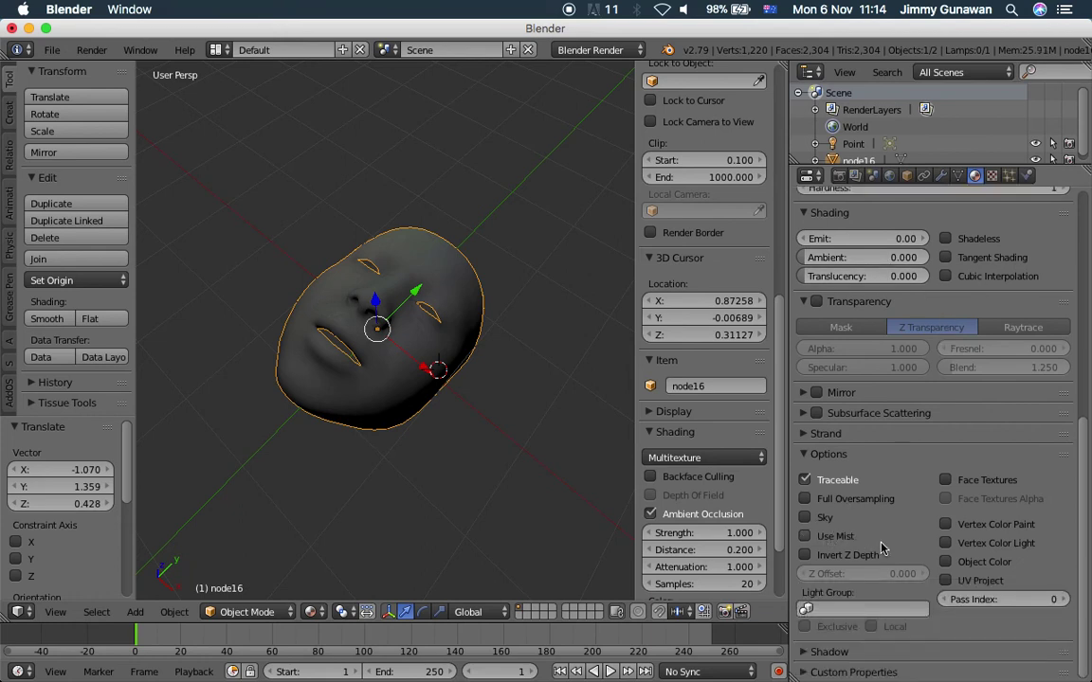
pyautogui.scroll(10, 815, 509)
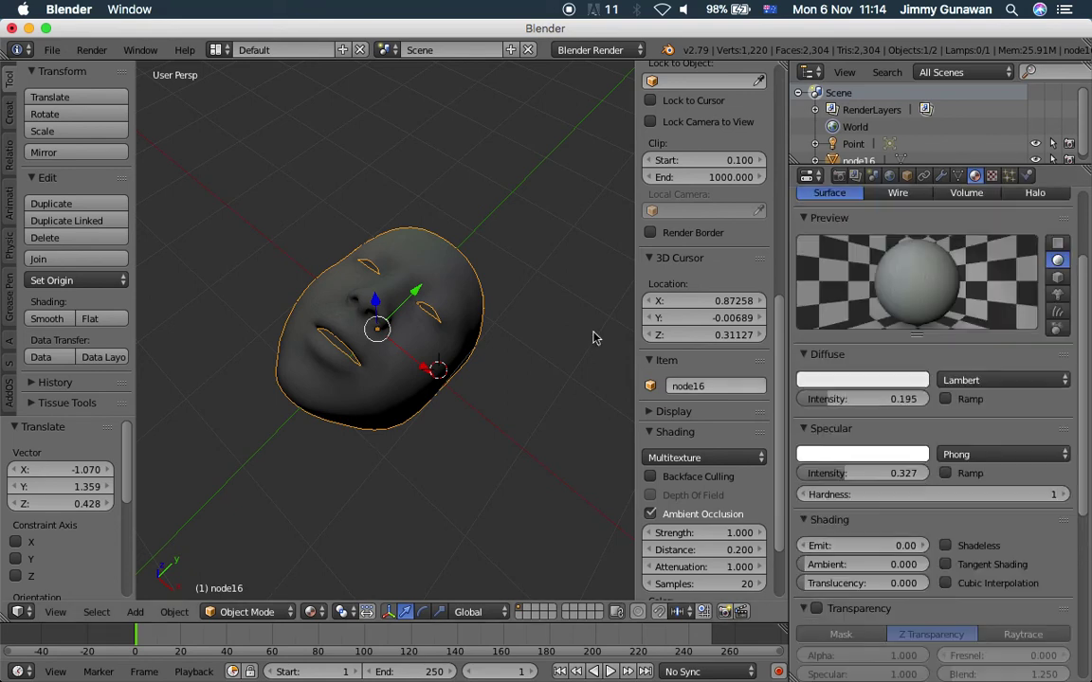
# Remove material3 from the face and create a new material for it
pyautogui.scroll(4, 929, 280)
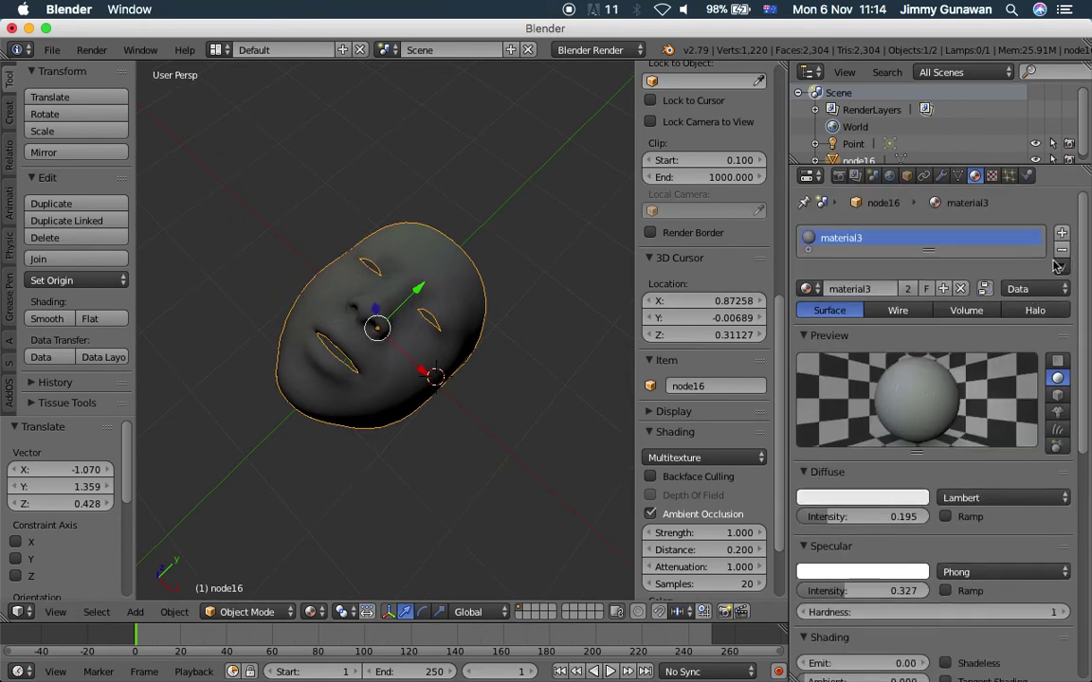
pyautogui.click(1061, 254)
pyautogui.click(828, 287)
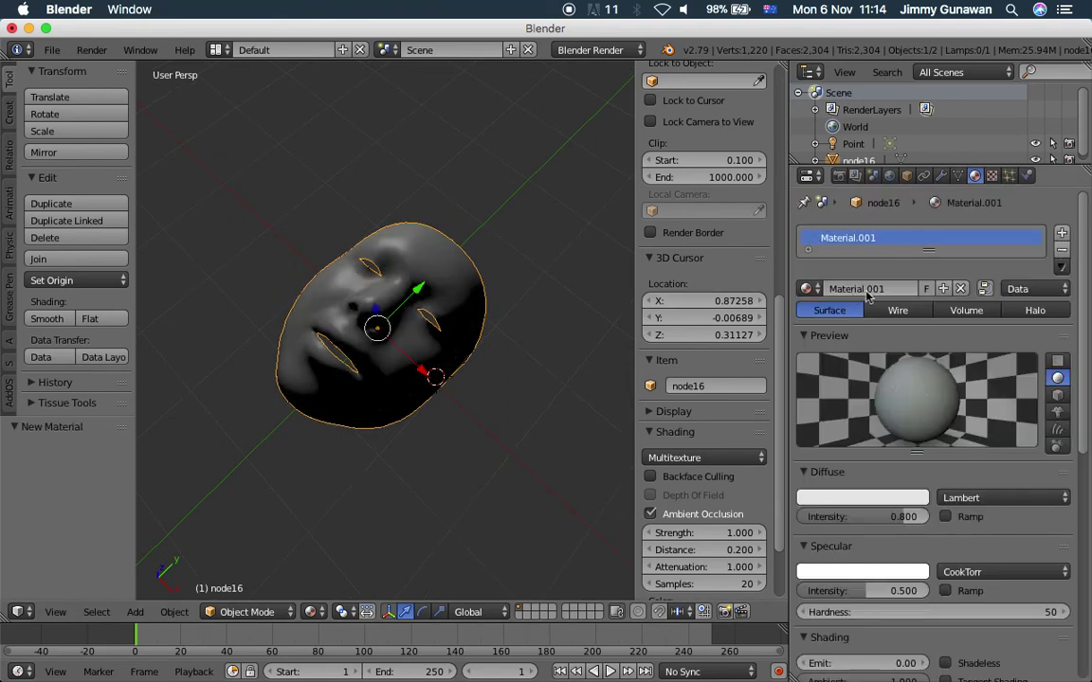
# Assign the existing image texture named Texture to the face's Material.001
pyautogui.click(991, 176)
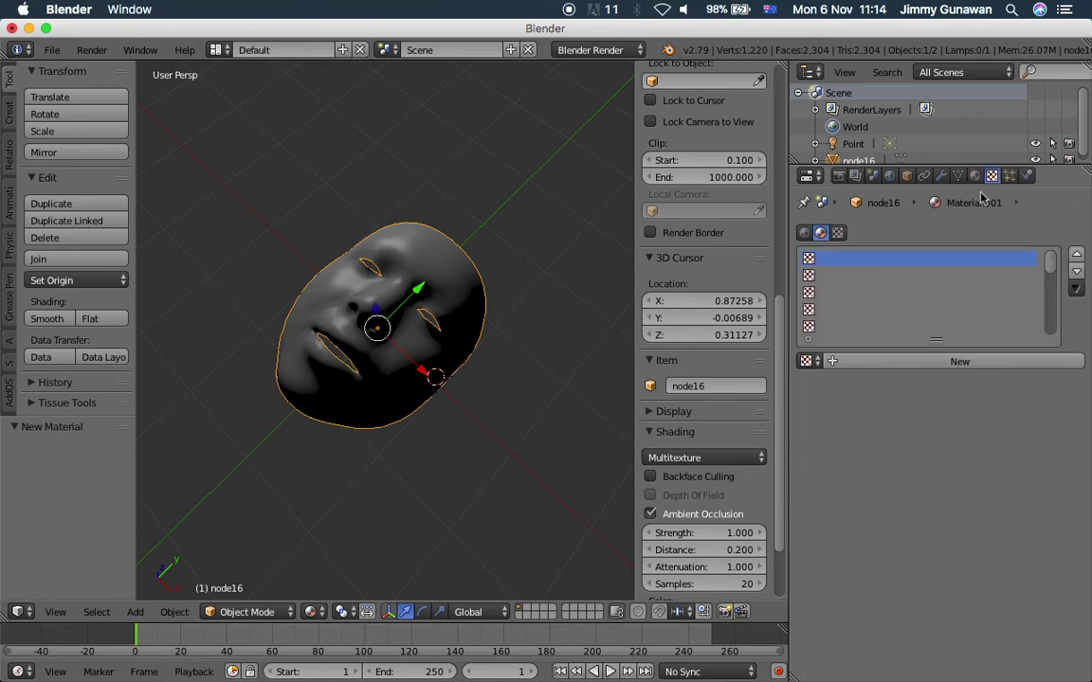
pyautogui.click(807, 361)
pyautogui.click(834, 405)
# Move the Point lamp down closer to the face and check how the face is lit
pyautogui.moveTo(505, 294); pyautogui.dragTo(439, 299, button='middle')
pyautogui.scroll(-6, 395, 313)
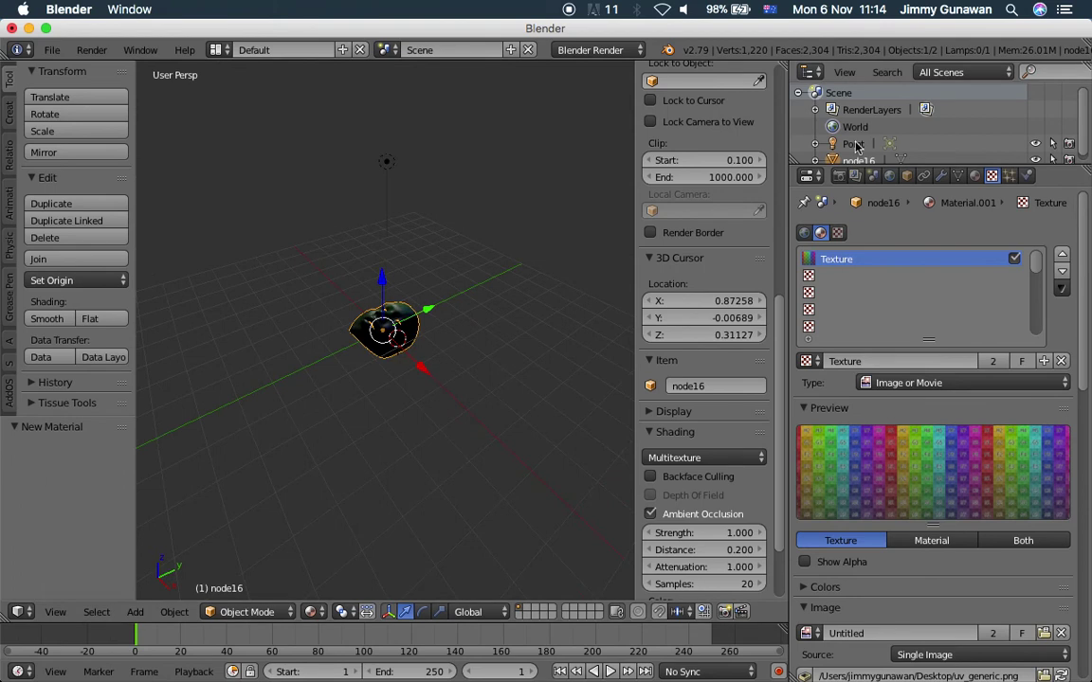
pyautogui.click(850, 147)
pyautogui.press('g')
pyautogui.click(417, 303)
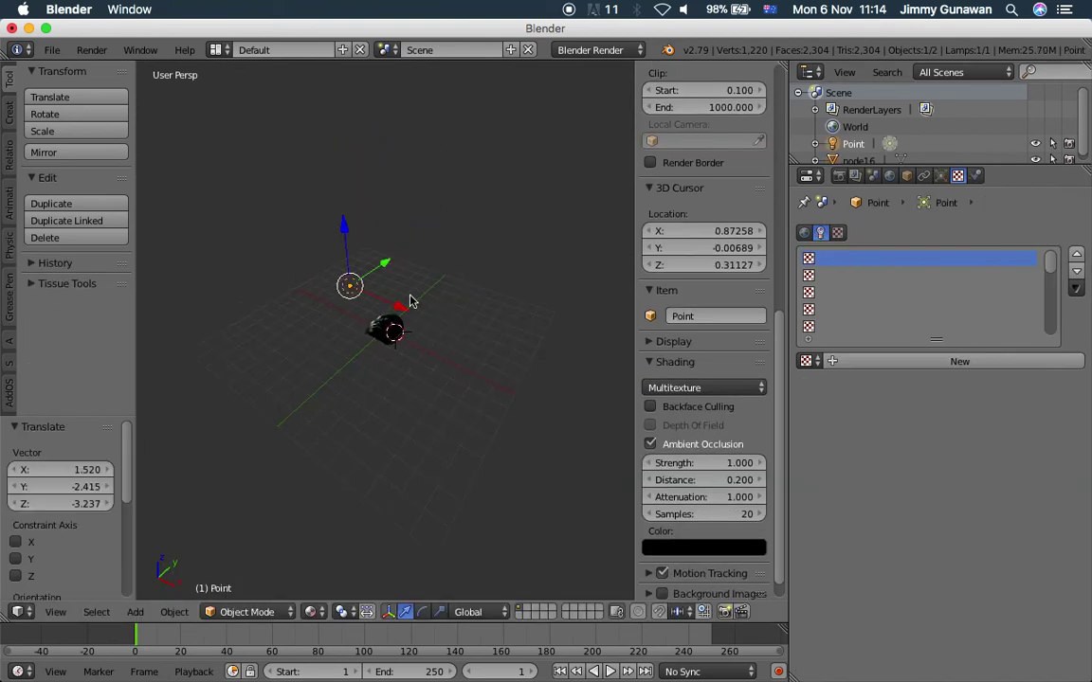
pyautogui.moveTo(443, 248); pyautogui.dragTo(449, 316, button='middle')
pyautogui.scroll(5, 448, 316)
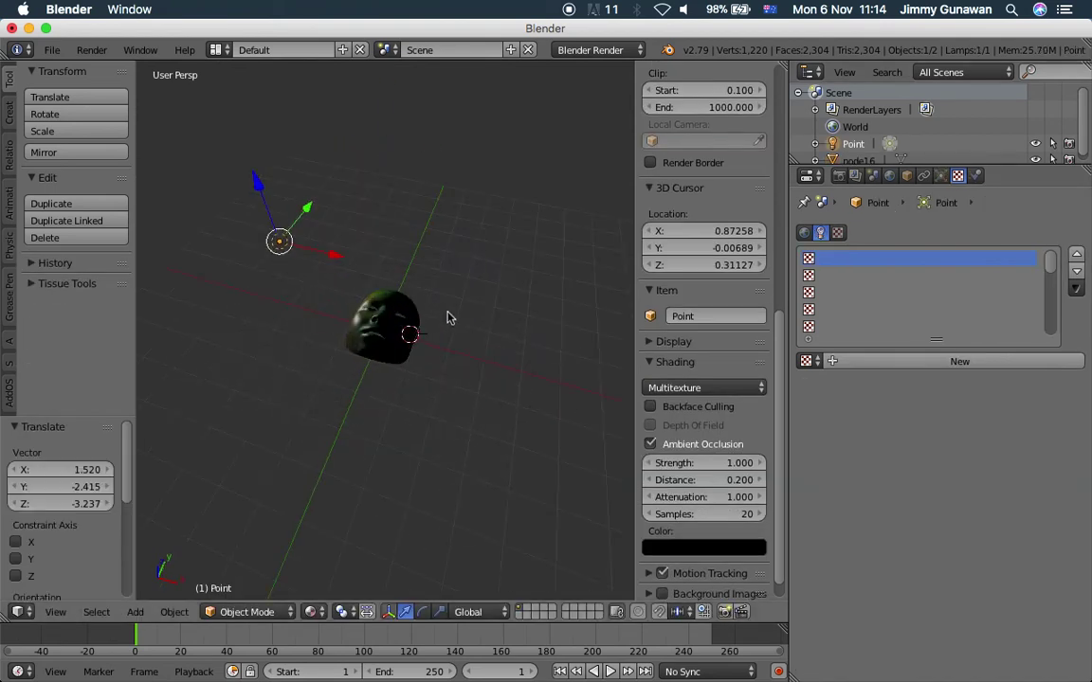
pyautogui.moveTo(343, 265); pyautogui.dragTo(428, 239, button='middle')
pyautogui.scroll(-3, 428, 239)
# Add a Hemi lamp and move it up and away from the face so the grid texture is lit
pyautogui.hotkey('shift', 'a')
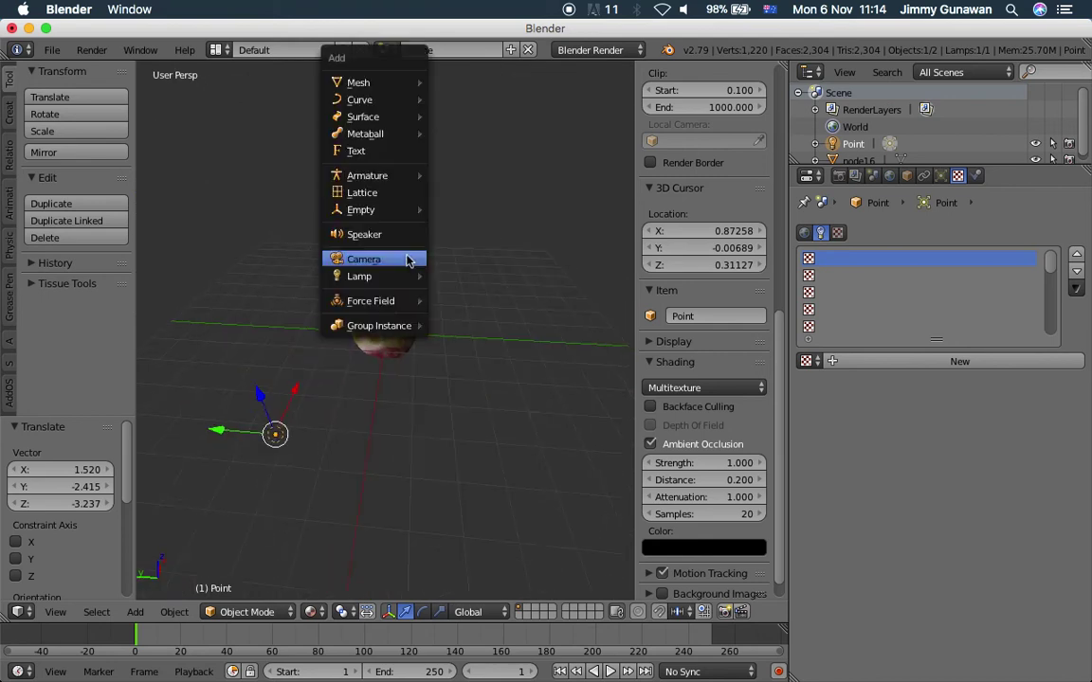
pyautogui.moveTo(422, 283)
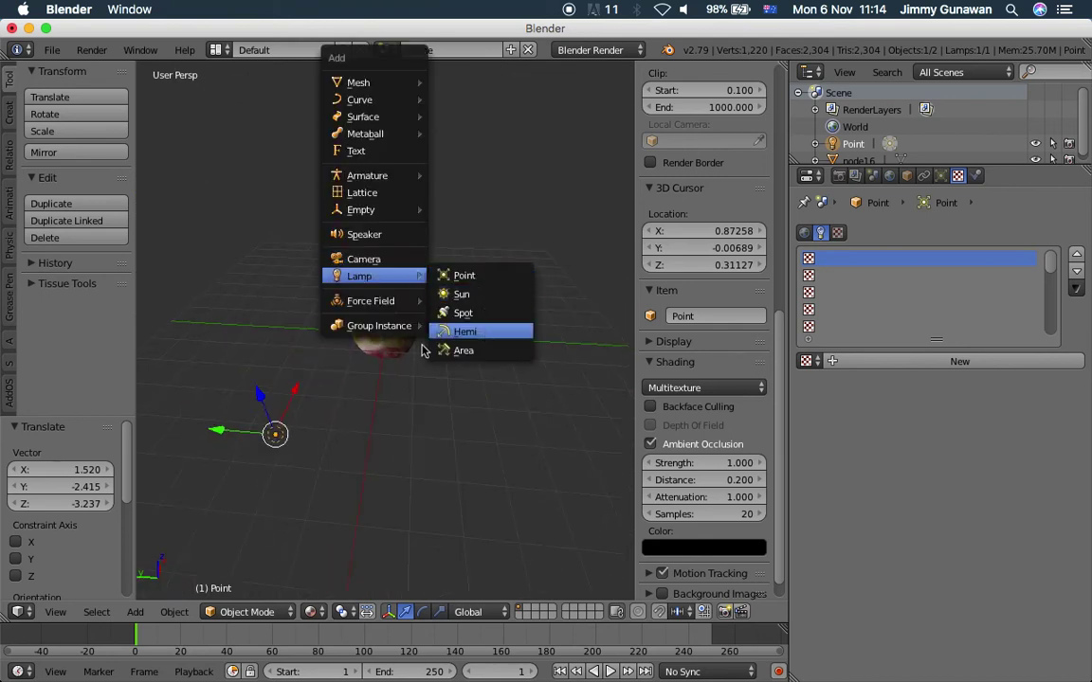
pyautogui.click(446, 332)
pyautogui.press('g')
pyautogui.click(412, 161)
pyautogui.moveTo(448, 346); pyautogui.dragTo(326, 415, button='middle')
pyautogui.scroll(5, 326, 416)
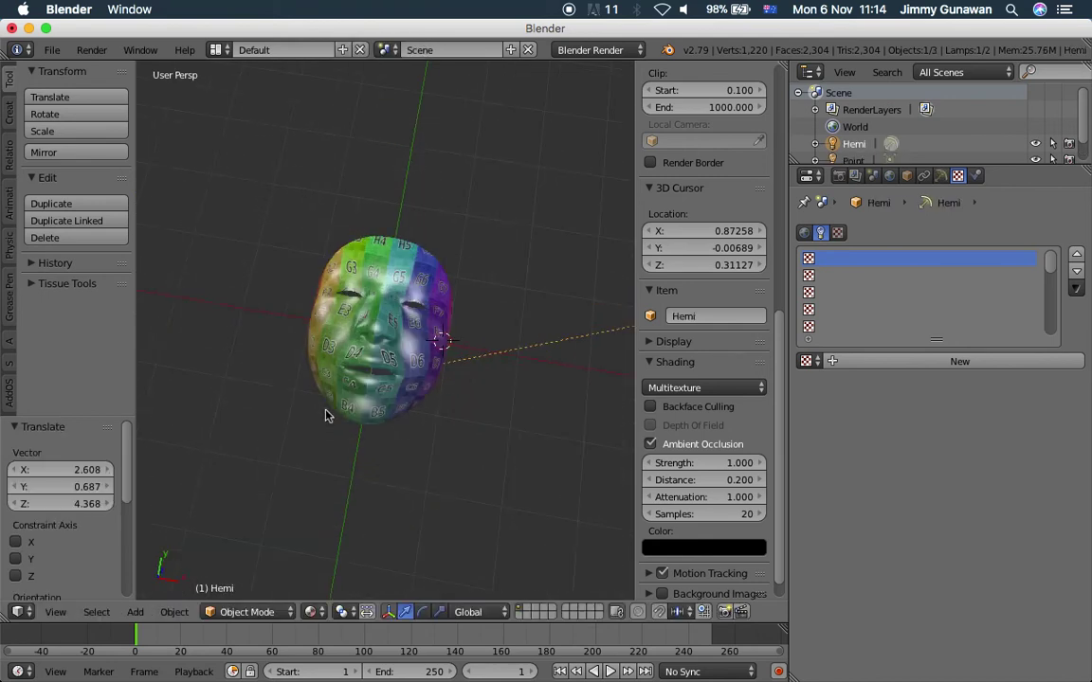
# Select the face and set the 3D view's lens to 55
pyautogui.rightClick(346, 351)
pyautogui.scroll(4, 346, 351)
pyautogui.moveTo(346, 351); pyautogui.dragTo(481, 270, button='middle')
pyautogui.scroll(-2, 422, 322)
pyautogui.scroll(10, 654, 214)
pyautogui.scroll(-1, 663, 261)
pyautogui.click(706, 350)
pyautogui.write('55')
pyautogui.press('Return')
pyautogui.scroll(-4, 630, 268)
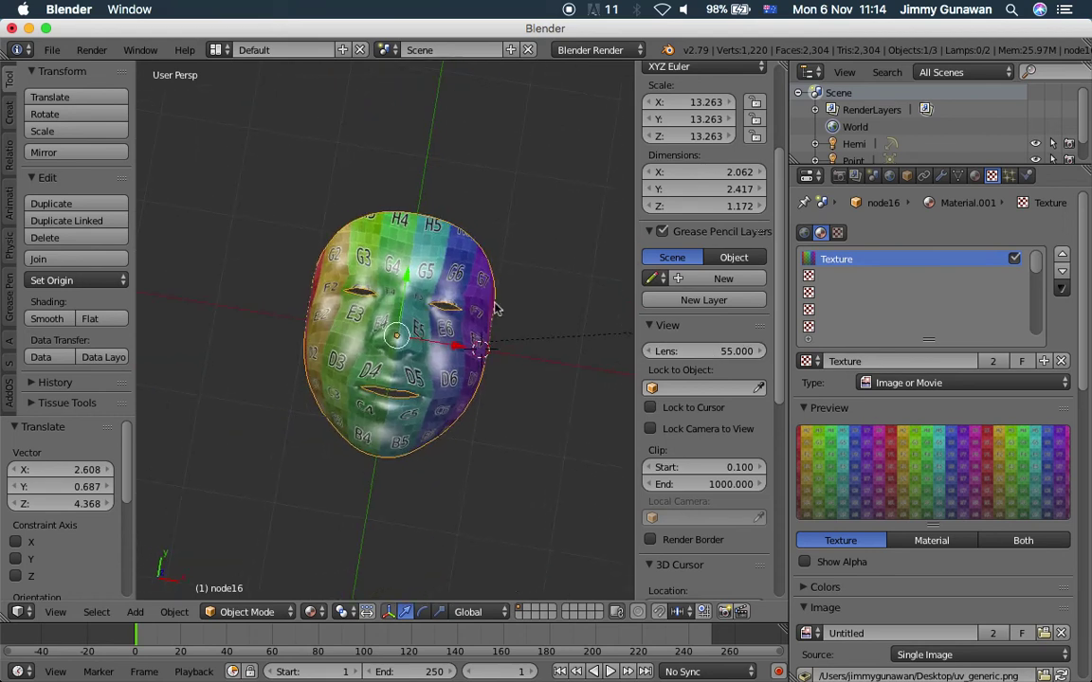
# Hide the 3D view's properties sidebar and view the textured face up close
pyautogui.moveTo(635, 262); pyautogui.dragTo(777, 263)
pyautogui.scroll(2, 426, 282)
pyautogui.moveTo(426, 283); pyautogui.dragTo(351, 265, button='middle')
pyautogui.scroll(-1, 350, 265)
# Switch to the UV Editing screen layout and set the 3D view's shading to Texture
pyautogui.click(217, 49)
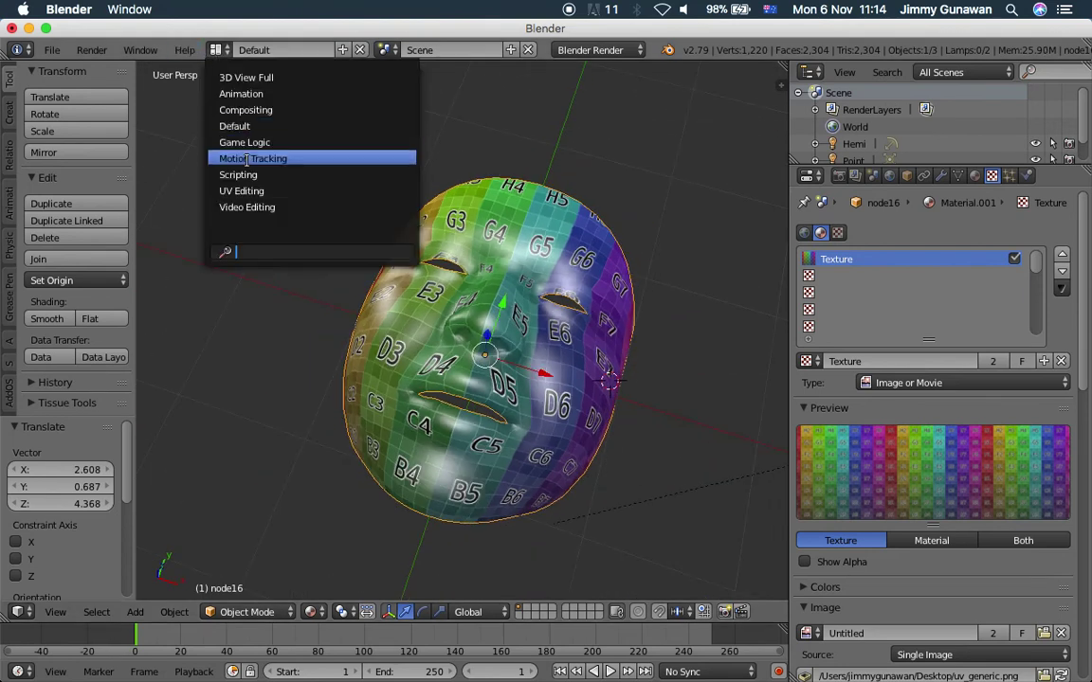
pyautogui.click(232, 193)
pyautogui.click(869, 671)
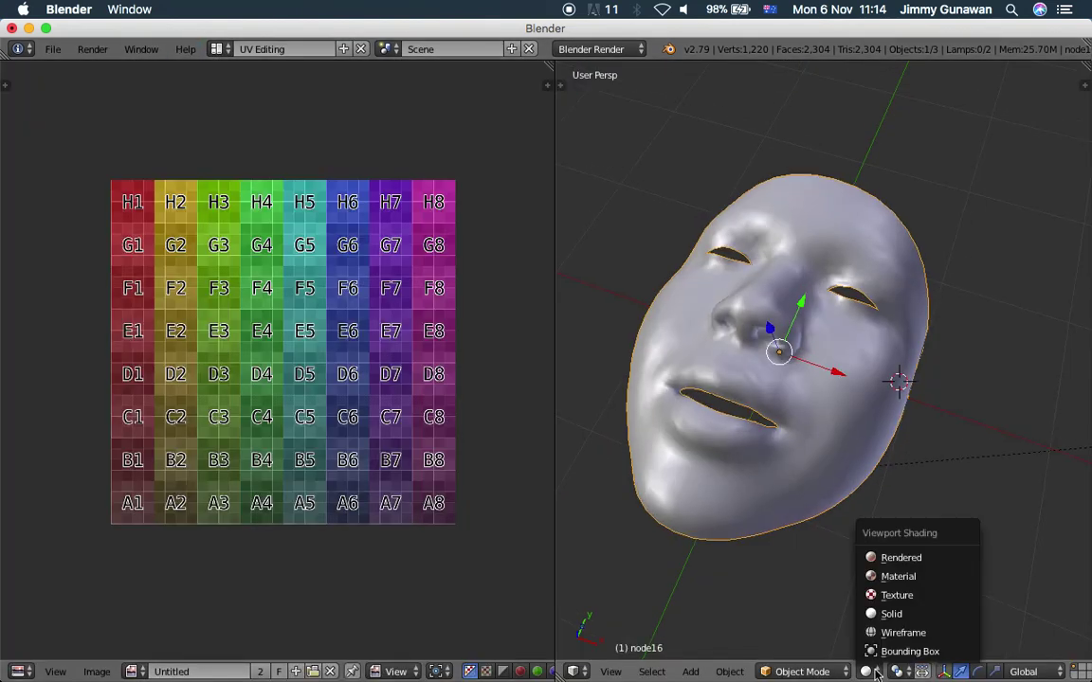
pyautogui.click(889, 596)
pyautogui.moveTo(899, 602)
pyautogui.mouseDown(button='middle')
pyautogui.moveTo(867, 575)
pyautogui.moveTo(1016, 304)
pyautogui.mouseUp(button='middle')
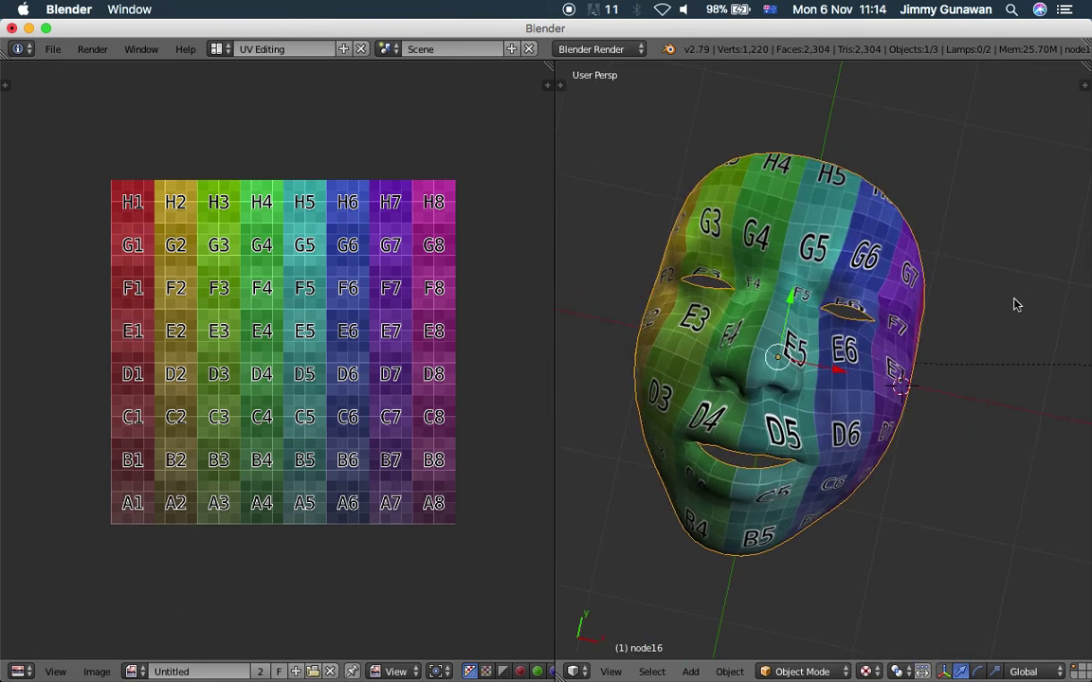
# Show the properties sidebar in the UV Editing layout's 3D view and set its lens to 55
pyautogui.click(1087, 84)
pyautogui.scroll(-5, 1014, 417)
pyautogui.click(1021, 415)
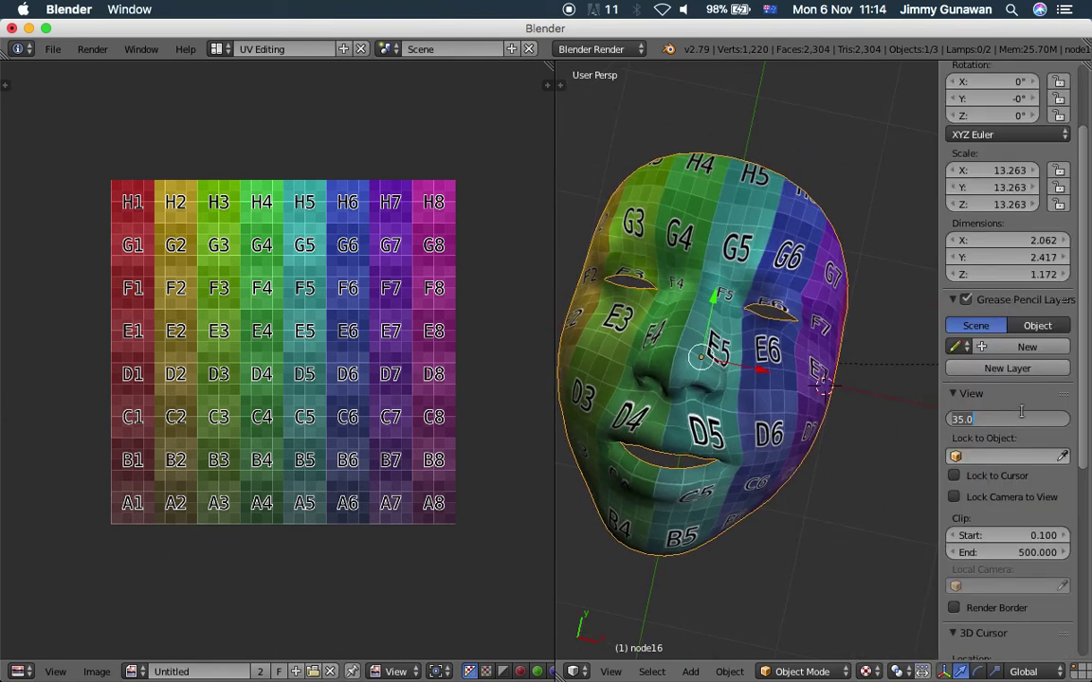
pyautogui.write('55')
pyautogui.press('Return')
pyautogui.scroll(-4, 724, 332)
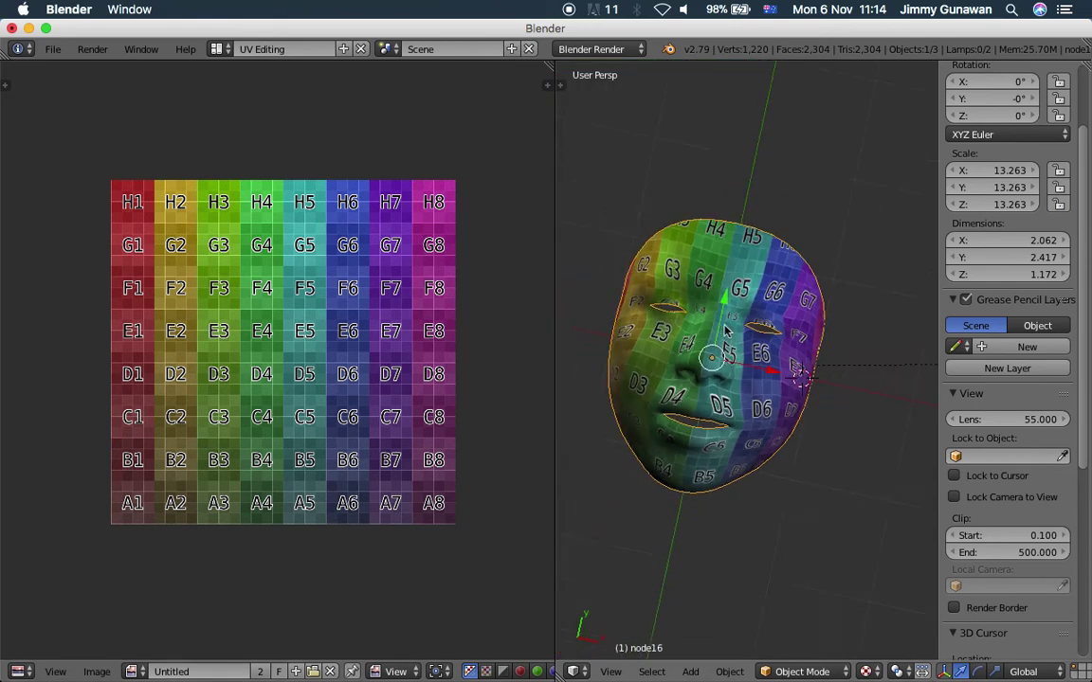
pyautogui.moveTo(724, 332); pyautogui.dragTo(756, 327, button='middle')
pyautogui.keyDown('shift'); pyautogui.moveTo(681, 315); pyautogui.dragTo(744, 314, button='middle'); pyautogui.keyUp('shift')
pyautogui.scroll(1, 744, 315)
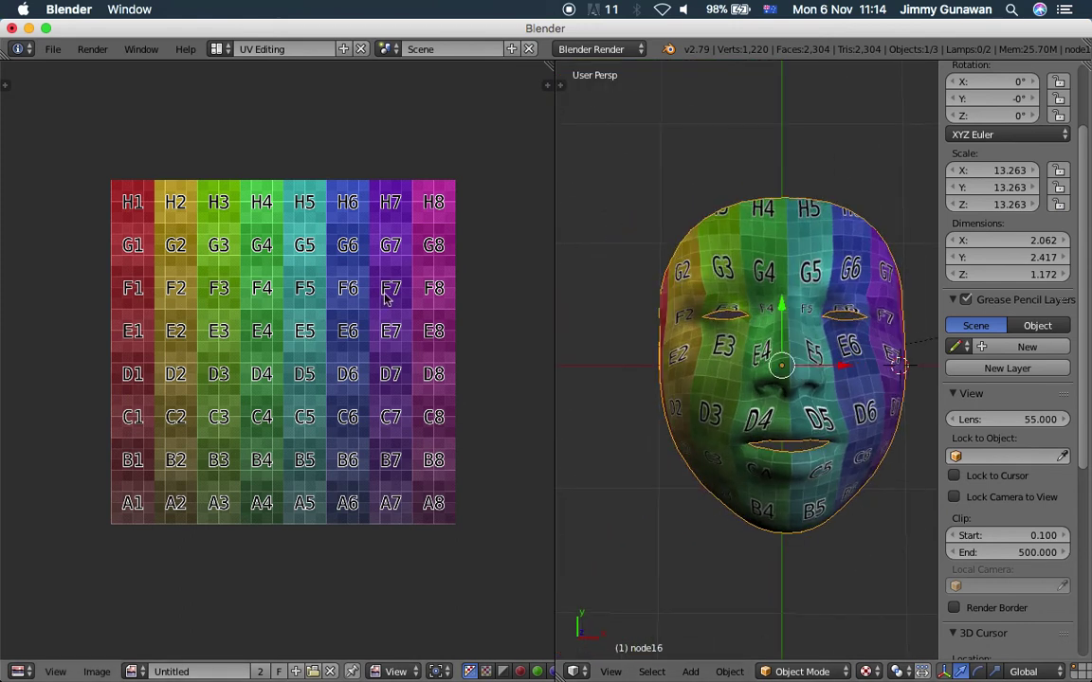
# Widen the 3D view against the image editor and view the grid-textured face from several angles
pyautogui.moveTo(558, 294); pyautogui.dragTo(463, 284)
pyautogui.moveTo(531, 294); pyautogui.dragTo(726, 366, button='middle')
pyautogui.rightClick(726, 366)
pyautogui.moveTo(692, 327); pyautogui.dragTo(737, 354, button='middle')
pyautogui.scroll(2, 737, 355)
pyautogui.scroll(-1, 319, 343)
pyautogui.scroll(1, 319, 379)
pyautogui.scroll(-2, 580, 327)
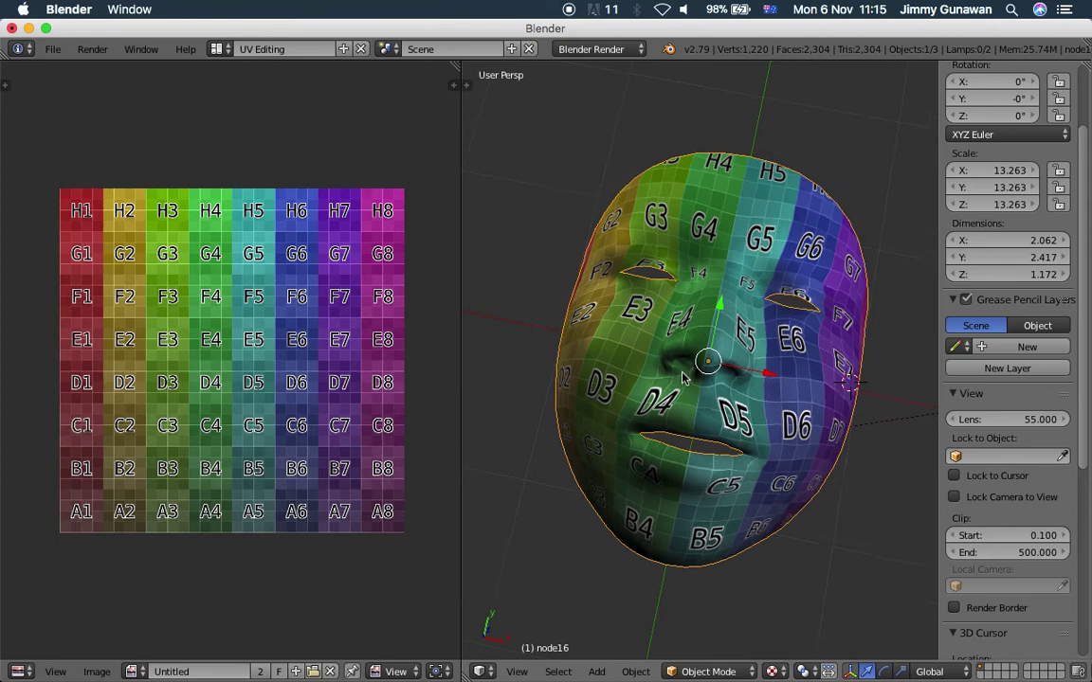
pyautogui.scroll(1, 580, 326)
# Switch the face to Texture Paint mode and brush white strokes across the forehead, nose, cheeks and chin
pyautogui.click(709, 671)
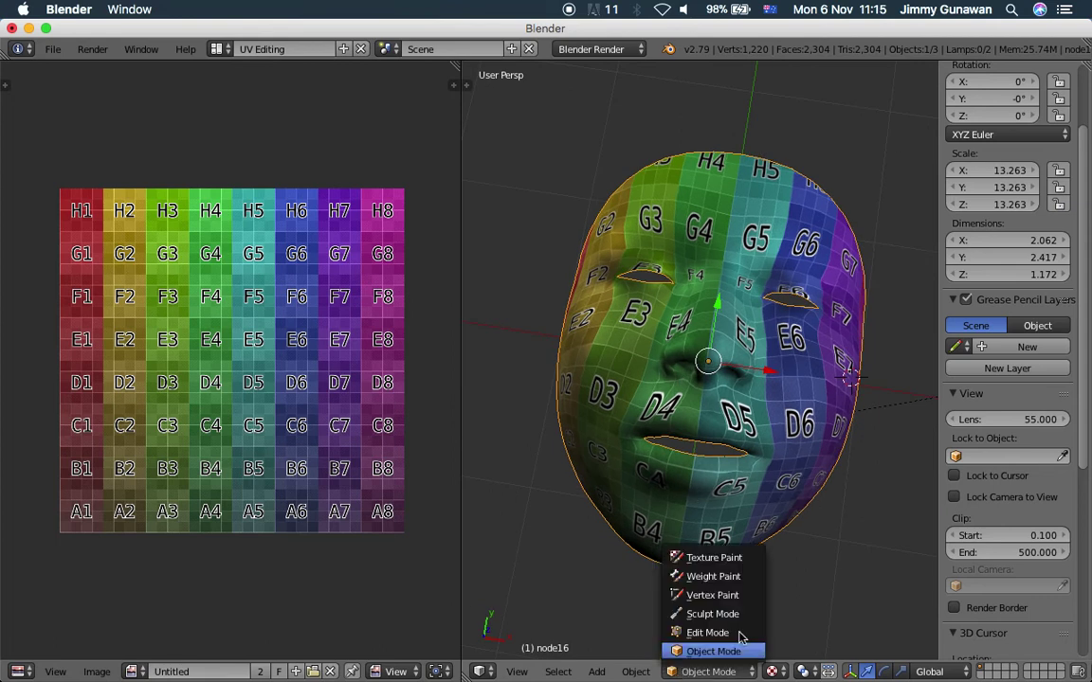
pyautogui.click(730, 567)
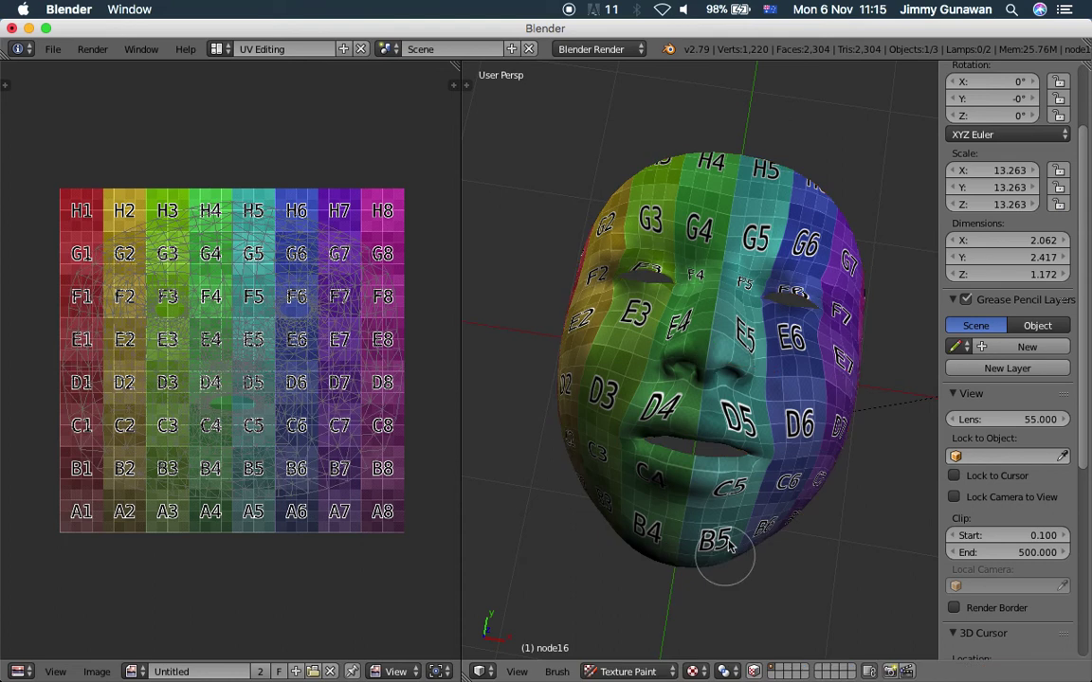
pyautogui.moveTo(650, 385); pyautogui.dragTo(575, 284, button='middle')
pyautogui.moveTo(598, 315)
pyautogui.mouseDown()
pyautogui.moveTo(559, 227)
pyautogui.moveTo(706, 143)
pyautogui.moveTo(606, 156)
pyautogui.moveTo(697, 297)
pyautogui.moveTo(607, 398)
pyautogui.moveTo(584, 510)
pyautogui.moveTo(701, 483)
pyautogui.mouseUp()
# Show the tool shelves in the 3D view and image editor, and switch the image editor to Paint mode
pyautogui.click(457, 85)
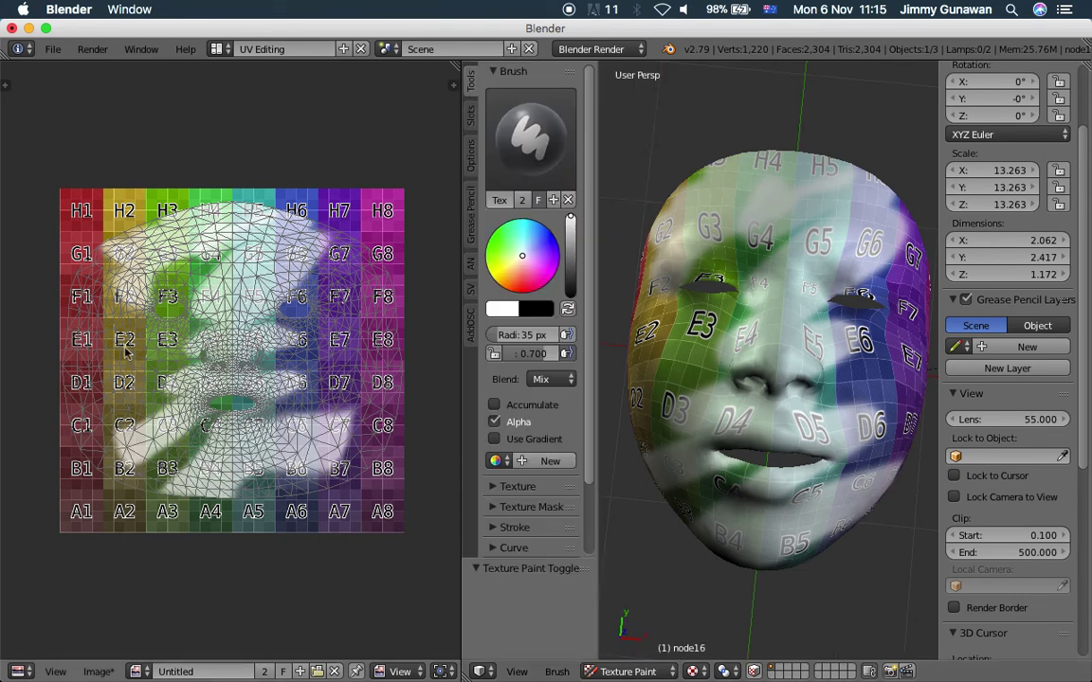
pyautogui.click(10, 85)
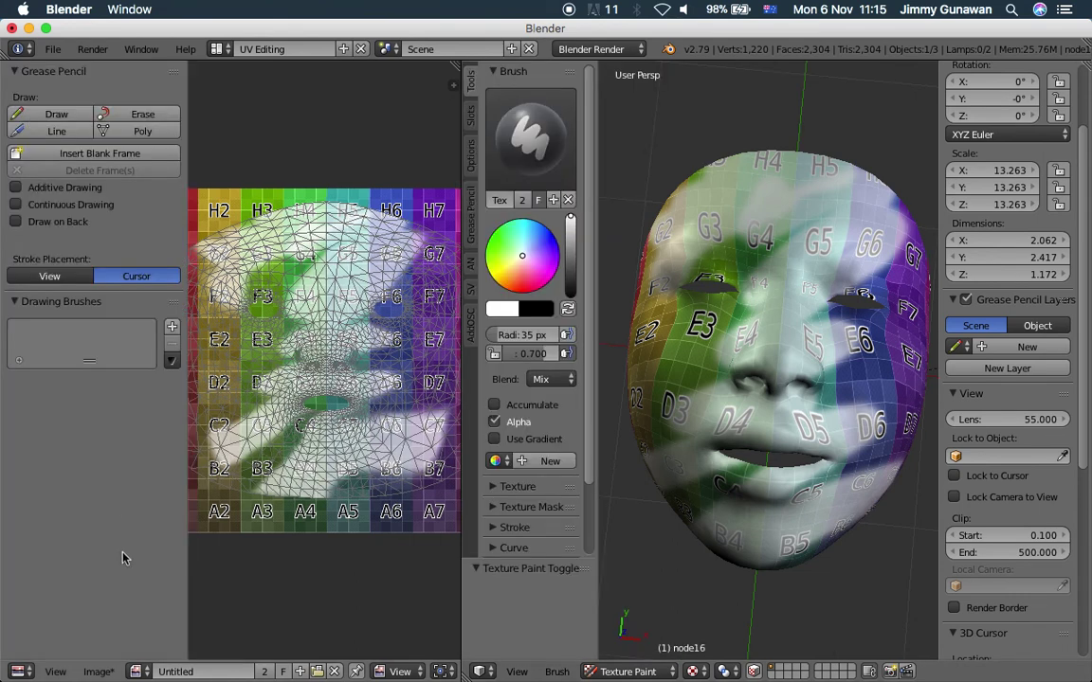
pyautogui.click(399, 671)
pyautogui.click(388, 631)
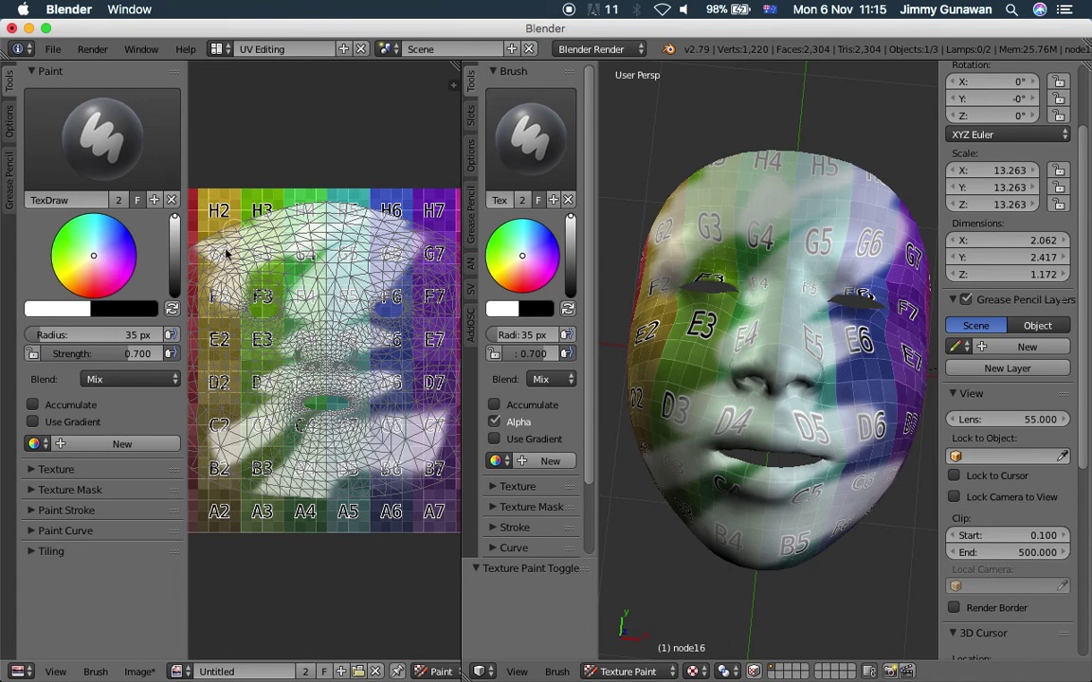
# Set the brush strength to 1.000 and radius to 148 px, and cover the grid image with white
pyautogui.scroll(-1, 238, 302)
pyautogui.moveTo(291, 324); pyautogui.dragTo(321, 313, button='middle')
pyautogui.moveTo(142, 353); pyautogui.dragTo(174, 355)
pyautogui.scroll(-2, 385, 364)
pyautogui.moveTo(76, 335); pyautogui.dragTo(114, 335)
pyautogui.moveTo(228, 322)
pyautogui.mouseDown()
pyautogui.moveTo(446, 279)
pyautogui.moveTo(226, 399)
pyautogui.moveTo(444, 370)
pyautogui.moveTo(355, 277)
pyautogui.moveTo(404, 305)
pyautogui.moveTo(237, 322)
pyautogui.moveTo(359, 419)
pyautogui.moveTo(398, 284)
pyautogui.moveTo(275, 248)
pyautogui.mouseUp()
pyautogui.moveTo(272, 465)
pyautogui.mouseDown()
pyautogui.moveTo(402, 446)
pyautogui.moveTo(261, 434)
pyautogui.moveTo(279, 439)
pyautogui.mouseUp()
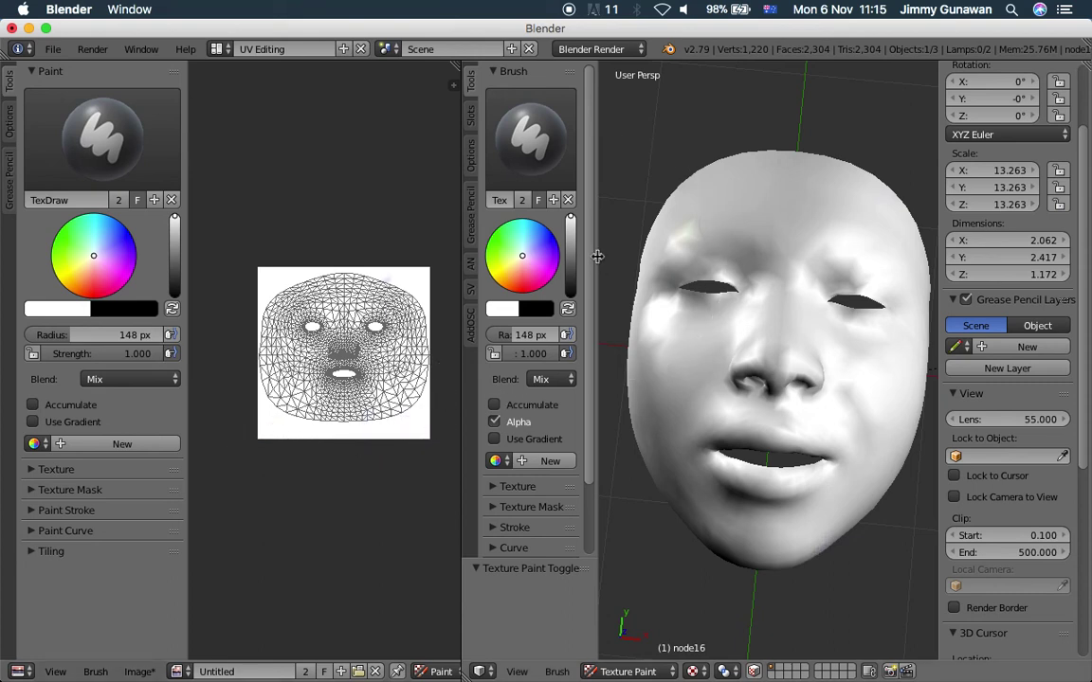
# Set the brush radius to 18 px, swap its color to black, and paint dark sockets around both eyes
pyautogui.scroll(-2, 737, 298)
pyautogui.scroll(2, 737, 297)
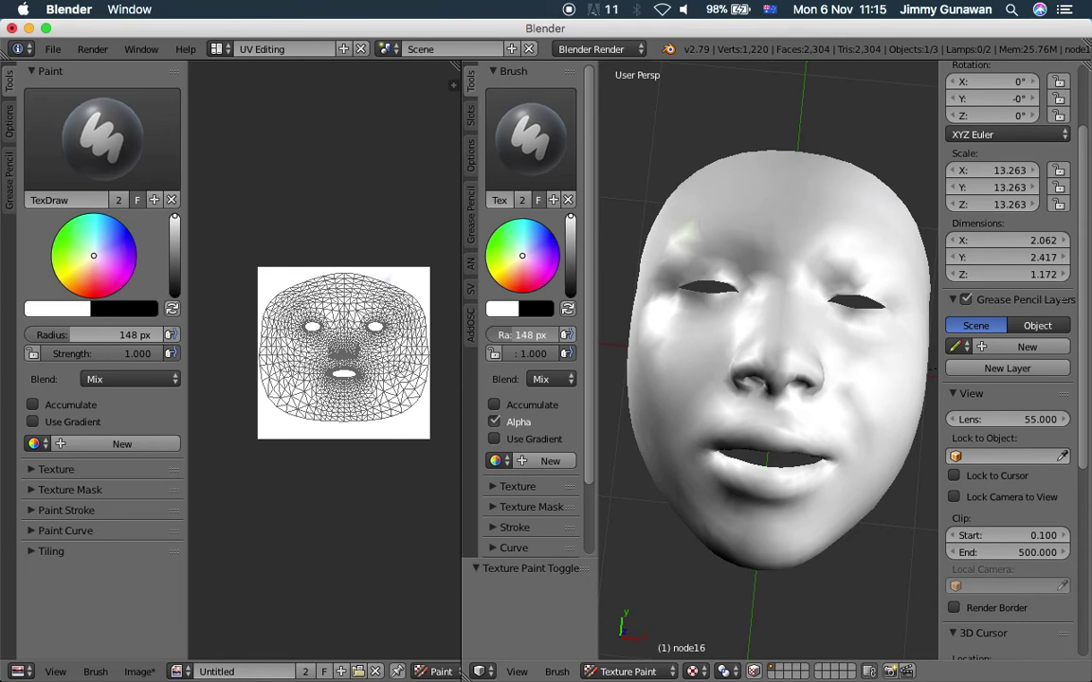
pyautogui.moveTo(531, 334); pyautogui.dragTo(520, 334)
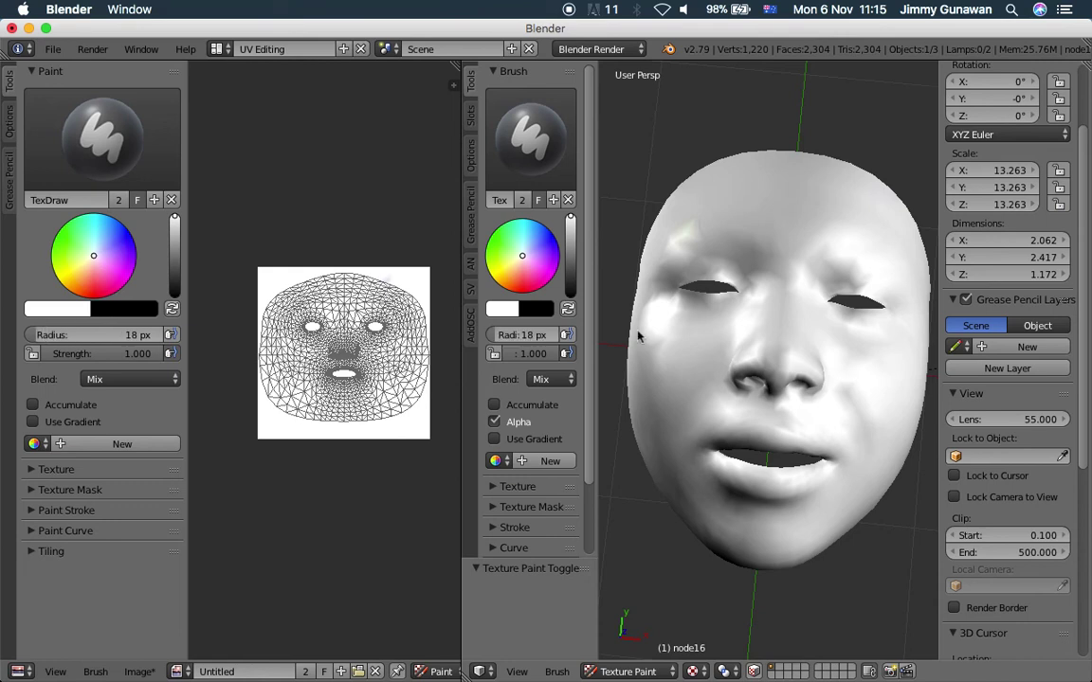
pyautogui.moveTo(639, 337); pyautogui.dragTo(697, 308, button='middle')
pyautogui.scroll(1, 652, 287)
pyautogui.scroll(-2, 658, 289)
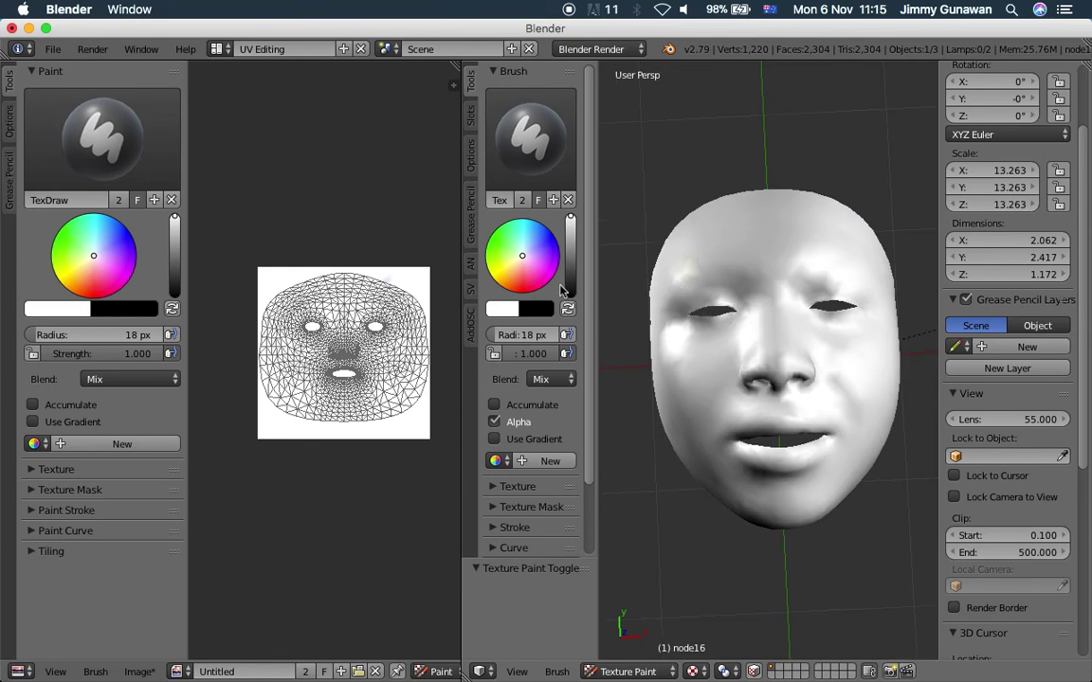
pyautogui.click(568, 310)
pyautogui.moveTo(714, 325)
pyautogui.mouseDown()
pyautogui.moveTo(696, 310)
pyautogui.moveTo(748, 305)
pyautogui.moveTo(692, 322)
pyautogui.moveTo(783, 320)
pyautogui.moveTo(841, 301)
pyautogui.moveTo(809, 308)
pyautogui.mouseUp()
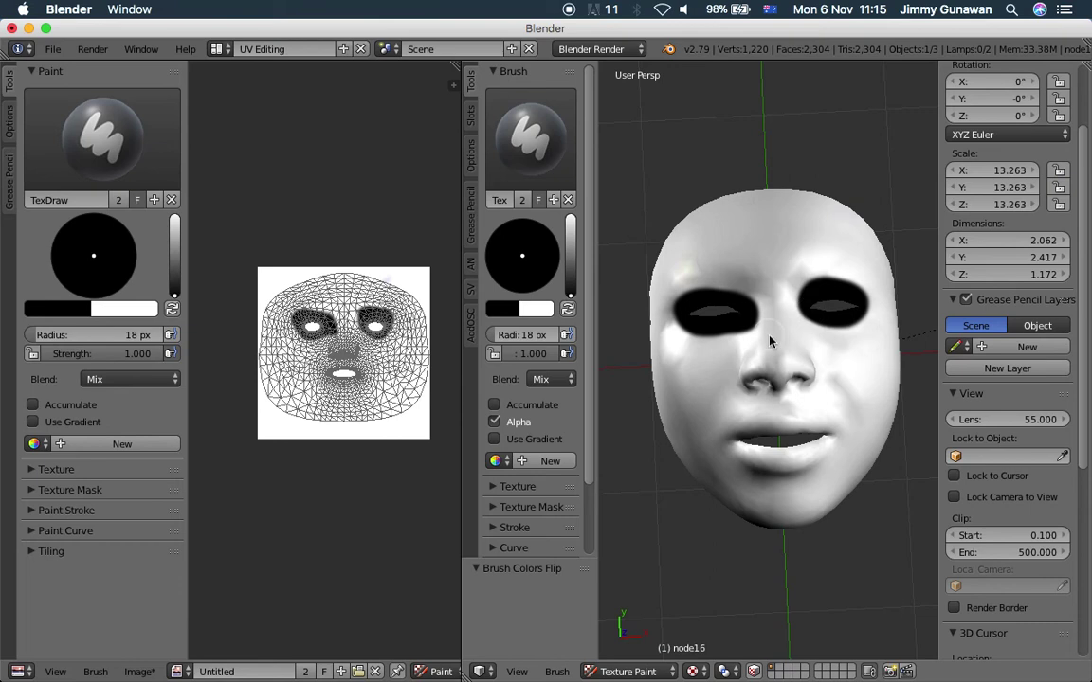
# Paint the nose black, and draw short stitch lines above and below the mouth with a 1 px brush
pyautogui.moveTo(799, 373); pyautogui.dragTo(771, 373)
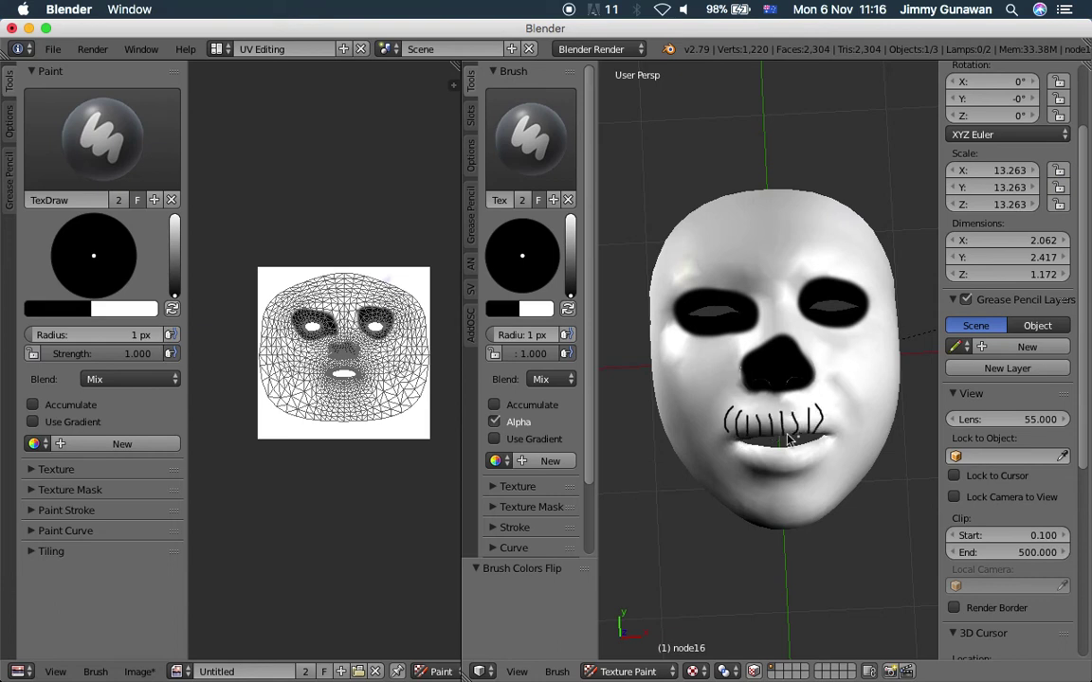
pyautogui.moveTo(763, 447)
pyautogui.mouseDown()
pyautogui.moveTo(762, 465)
pyautogui.moveTo(775, 467)
pyautogui.mouseUp()
pyautogui.moveTo(784, 450)
pyautogui.mouseDown()
pyautogui.moveTo(785, 468)
pyautogui.moveTo(812, 457)
pyautogui.mouseUp()
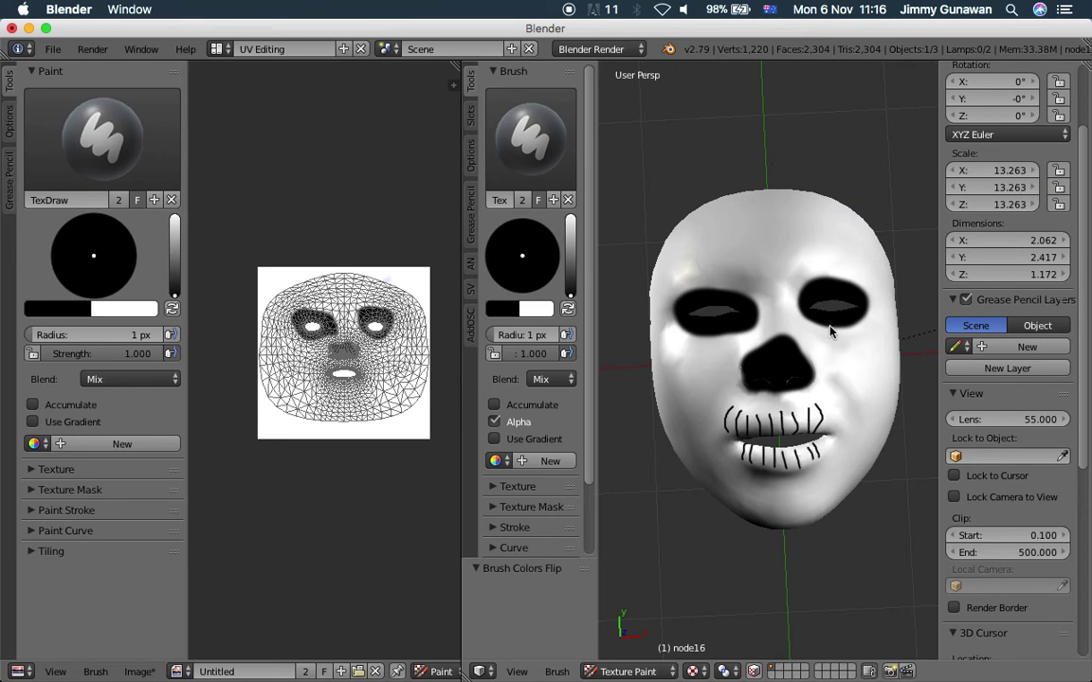
# Draw thin black lashes around both painted eye sockets
pyautogui.moveTo(832, 325)
pyautogui.mouseDown()
pyautogui.moveTo(838, 335)
pyautogui.moveTo(885, 296)
pyautogui.moveTo(861, 279)
pyautogui.mouseUp()
pyautogui.moveTo(832, 285); pyautogui.dragTo(814, 279)
pyautogui.moveTo(744, 295); pyautogui.dragTo(746, 285)
pyautogui.moveTo(726, 293); pyautogui.dragTo(725, 284)
# Compare the painted image and UV mesh in the image editor with the face seen from different angles
pyautogui.moveTo(616, 284)
pyautogui.mouseDown(button='middle')
pyautogui.moveTo(640, 308)
pyautogui.moveTo(616, 294)
pyautogui.mouseUp(button='middle')
pyautogui.scroll(4, 340, 407)
pyautogui.scroll(3, 339, 398)
pyautogui.scroll(-3, 341, 370)
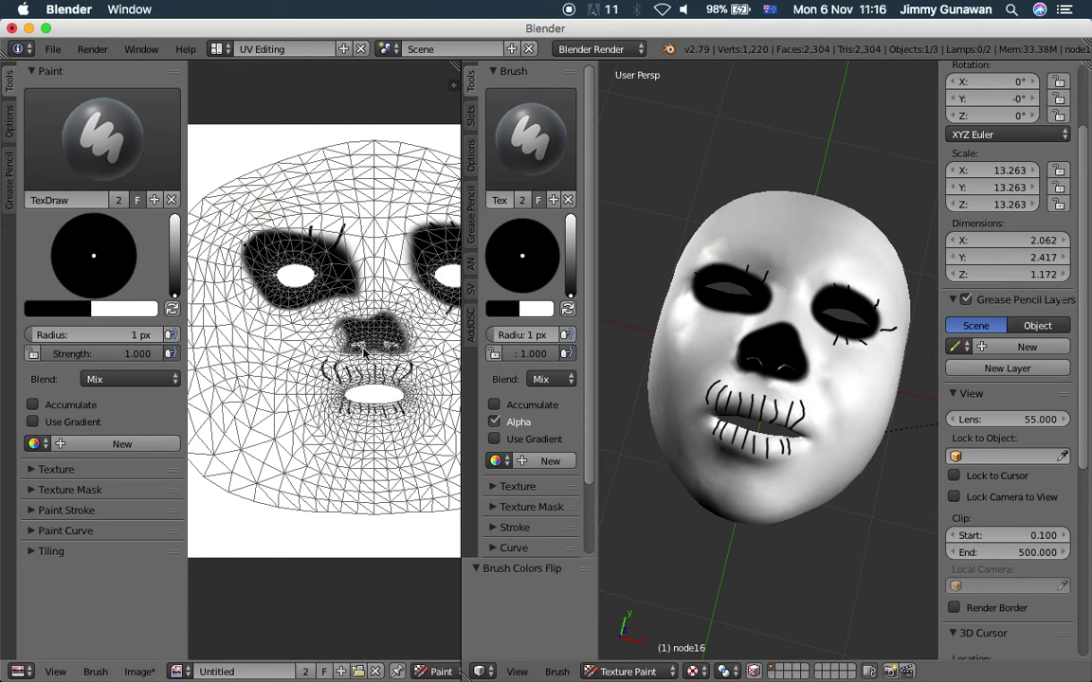
pyautogui.moveTo(720, 374)
pyautogui.mouseDown(button='middle')
pyautogui.moveTo(763, 355)
pyautogui.moveTo(731, 401)
pyautogui.moveTo(731, 380)
pyautogui.mouseUp(button='middle')
pyautogui.scroll(1, 731, 393)
pyautogui.scroll(-1, 735, 393)
pyautogui.moveTo(663, 349); pyautogui.dragTo(650, 310, button='middle')
# Hide the tool shelves of the 3D view and the image editor and bring the whole painted image into view
pyautogui.moveTo(595, 250); pyautogui.dragTo(450, 233)
pyautogui.moveTo(643, 256); pyautogui.dragTo(614, 257, button='middle')
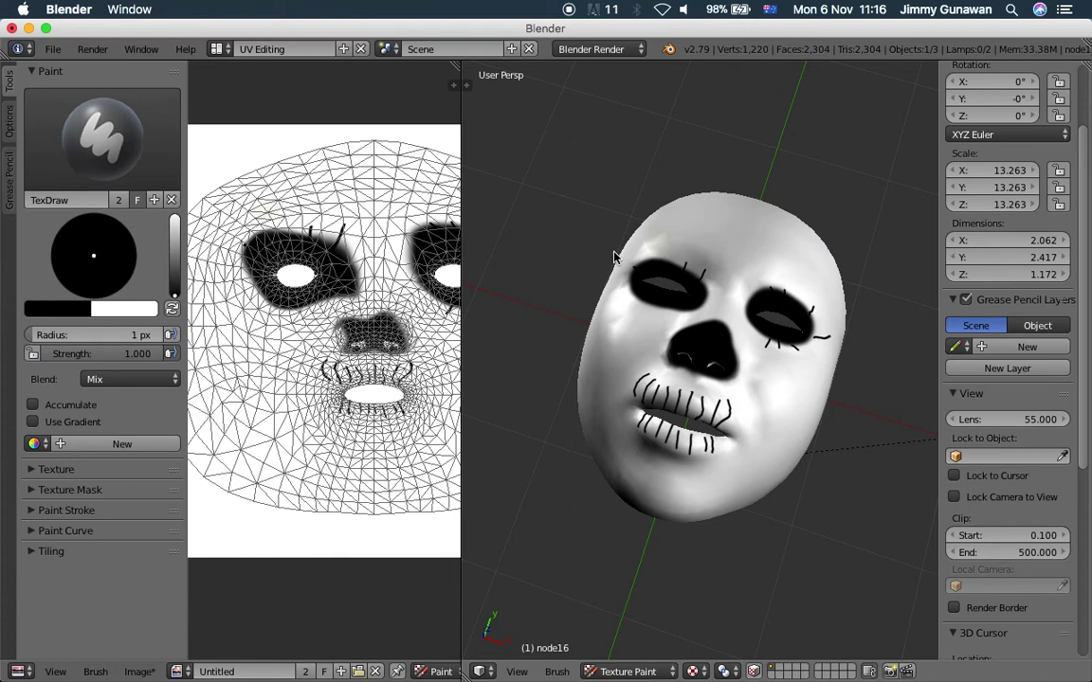
pyautogui.moveTo(614, 256); pyautogui.dragTo(705, 390, button='middle')
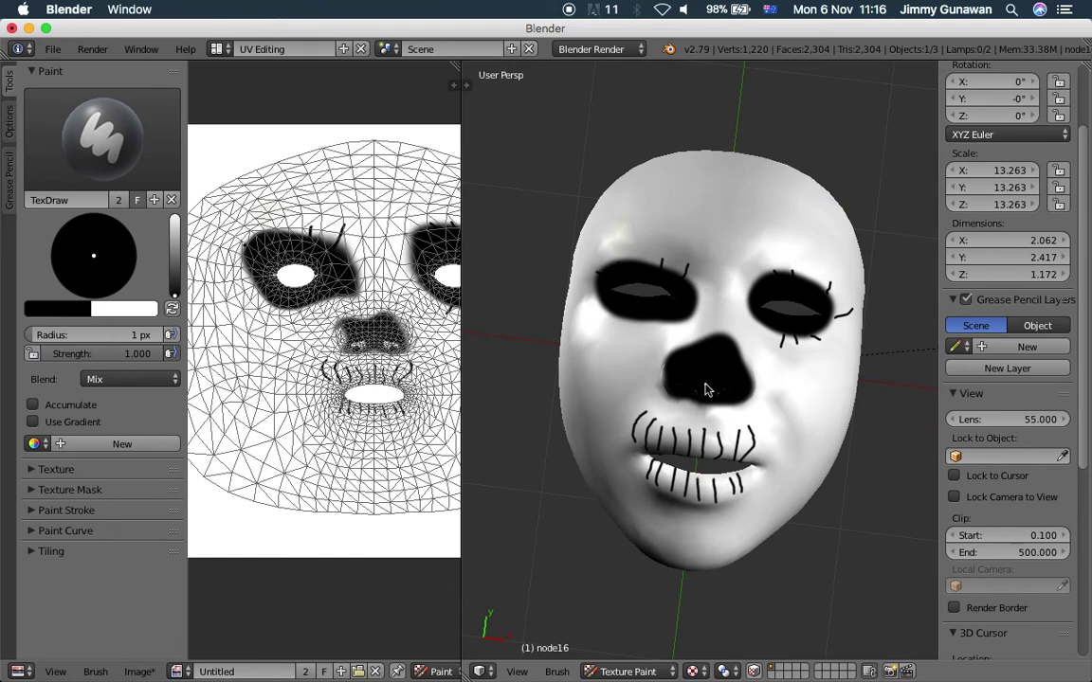
pyautogui.moveTo(705, 390); pyautogui.dragTo(678, 366, button='middle')
pyautogui.scroll(-2, 218, 247)
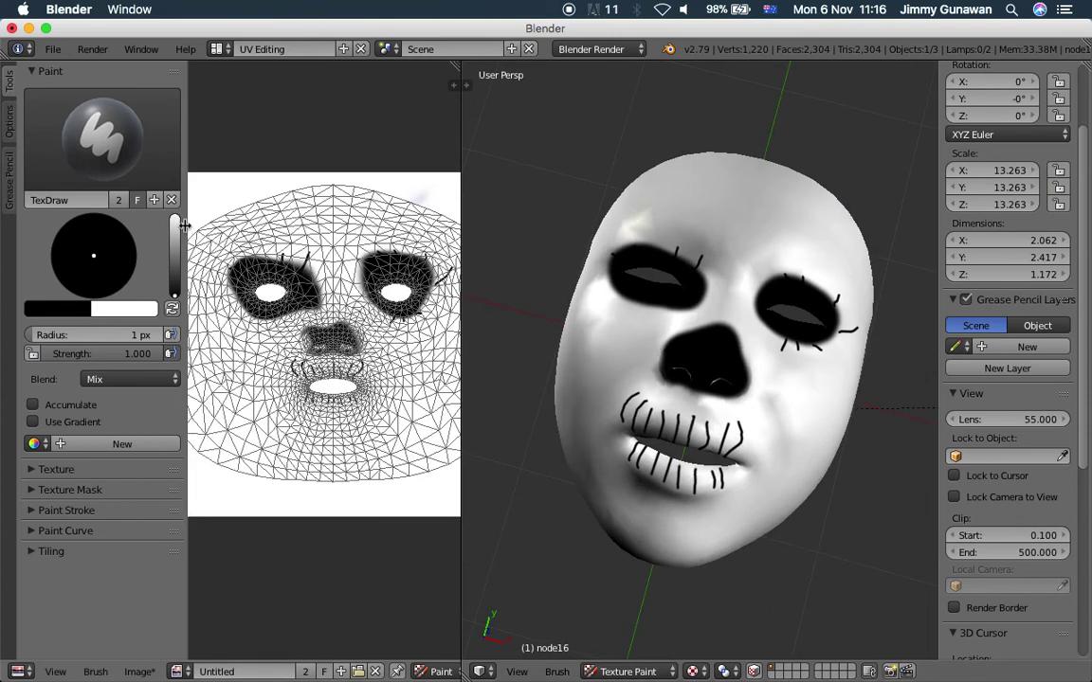
pyautogui.press('t')
pyautogui.scroll(2, 366, 285)
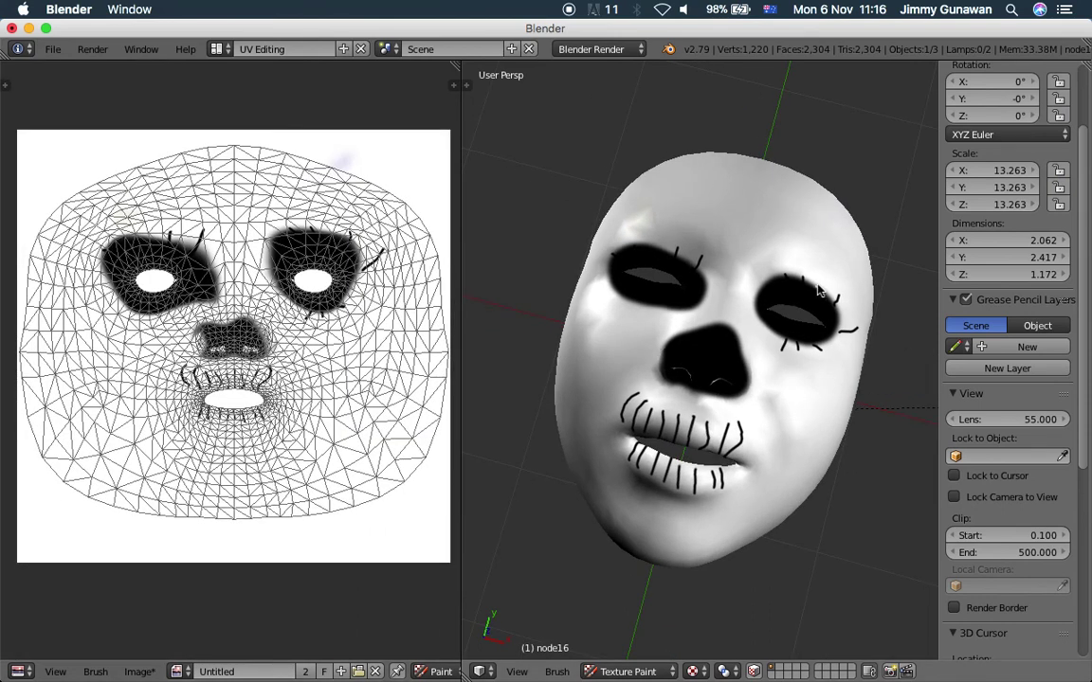
# Draw more thin black lashes at the outer corner and along the lower edge of the face's right eye socket
pyautogui.moveTo(817, 285); pyautogui.dragTo(699, 254, button='middle')
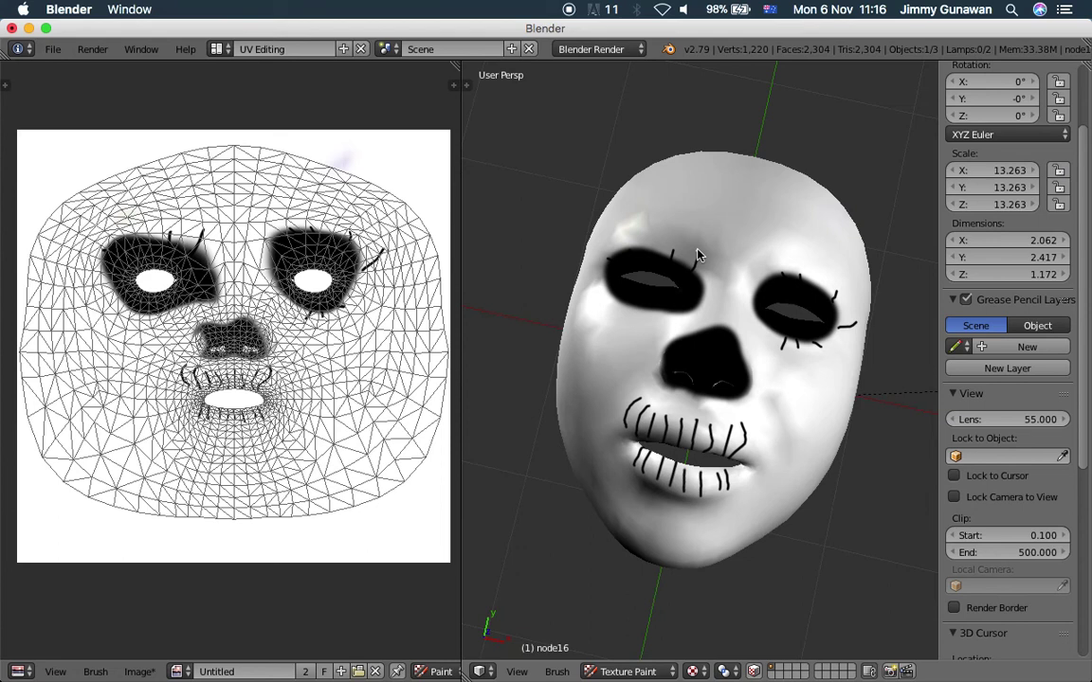
pyautogui.moveTo(733, 220); pyautogui.dragTo(668, 274, button='middle')
pyautogui.moveTo(644, 259)
pyautogui.mouseDown()
pyautogui.moveTo(629, 240)
pyautogui.moveTo(604, 262)
pyautogui.mouseUp()
pyautogui.moveTo(614, 278); pyautogui.dragTo(597, 282)
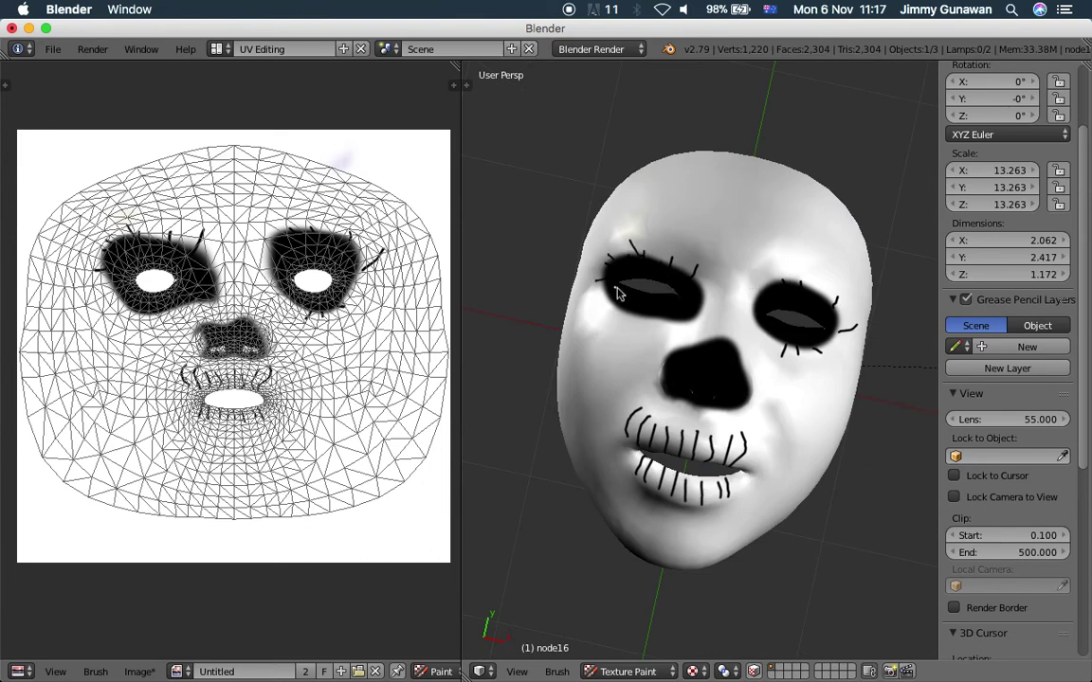
pyautogui.moveTo(651, 317)
pyautogui.mouseDown()
pyautogui.moveTo(649, 329)
pyautogui.moveTo(687, 333)
pyautogui.mouseUp()
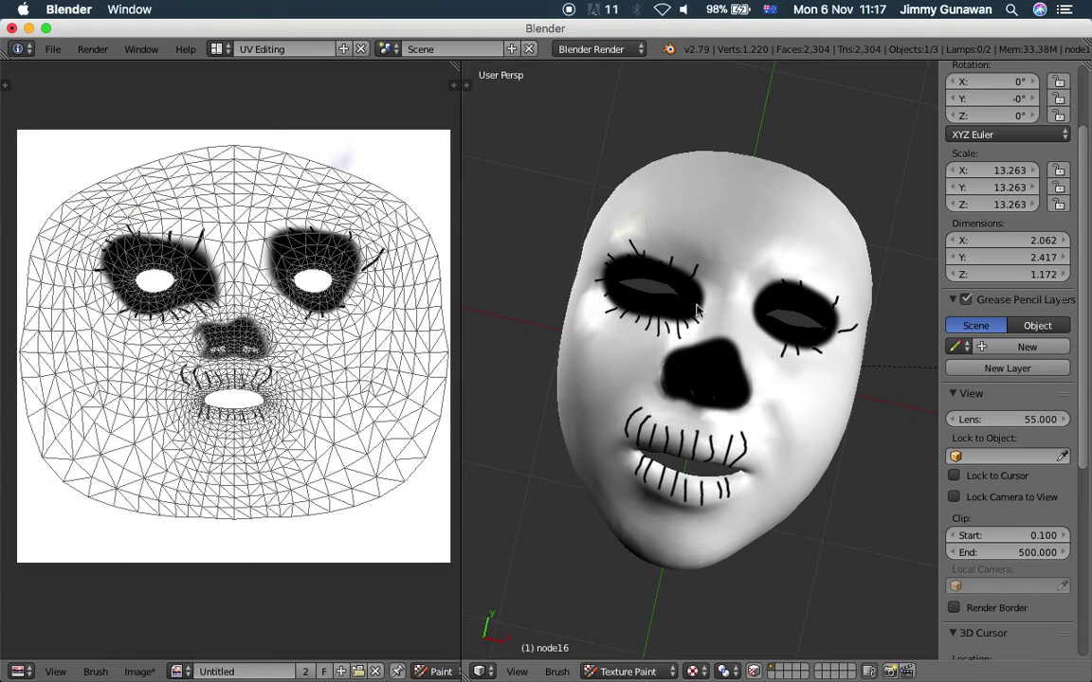
# Draw thin black lashes at the inner upper corner of the face's left eye socket
pyautogui.moveTo(758, 289); pyautogui.dragTo(751, 276)
pyautogui.moveTo(768, 291); pyautogui.dragTo(799, 312, button='middle')
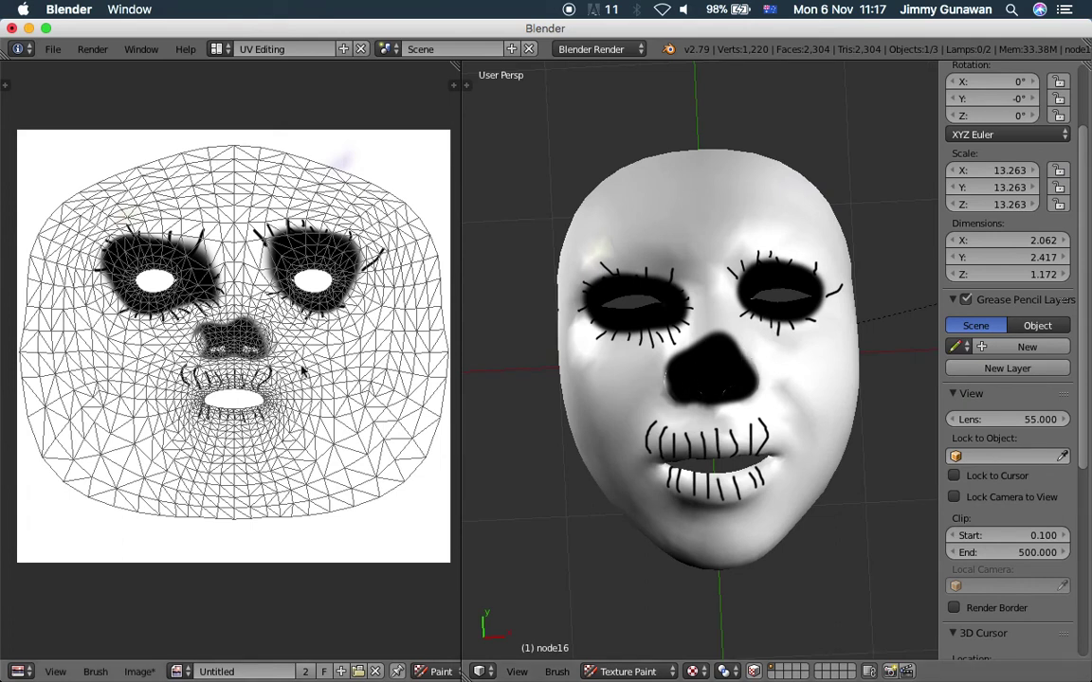
# Widen the 3D view into the image editor's area and show the 3D view's brush settings
pyautogui.moveTo(461, 117); pyautogui.dragTo(361, 109)
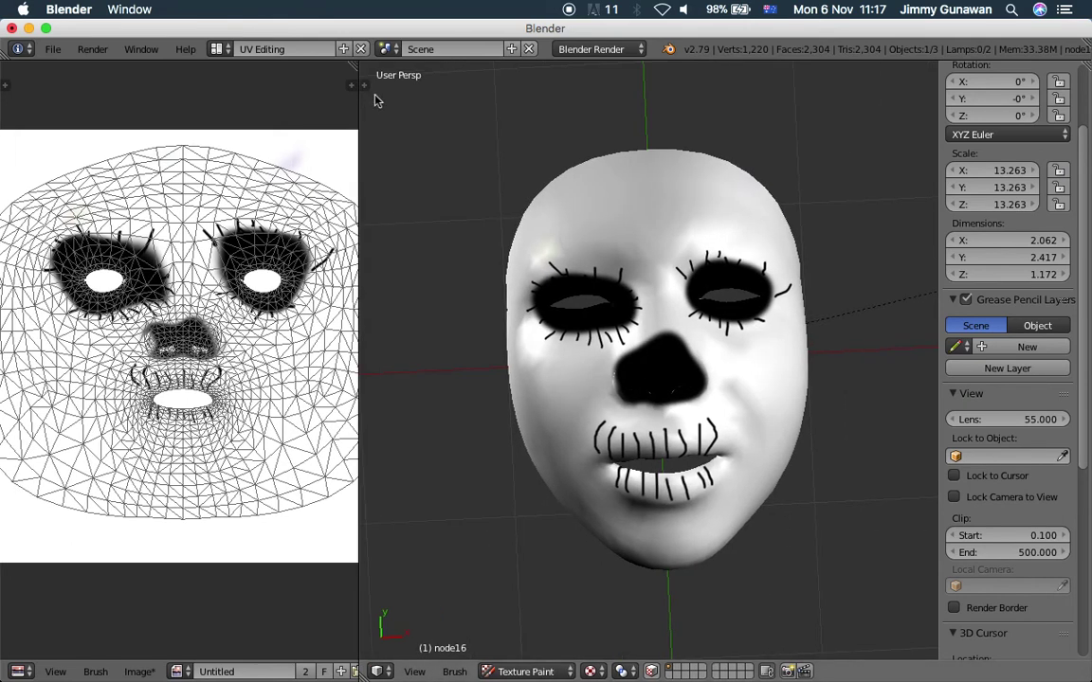
pyautogui.click(372, 92)
pyautogui.moveTo(418, 336); pyautogui.dragTo(427, 336)
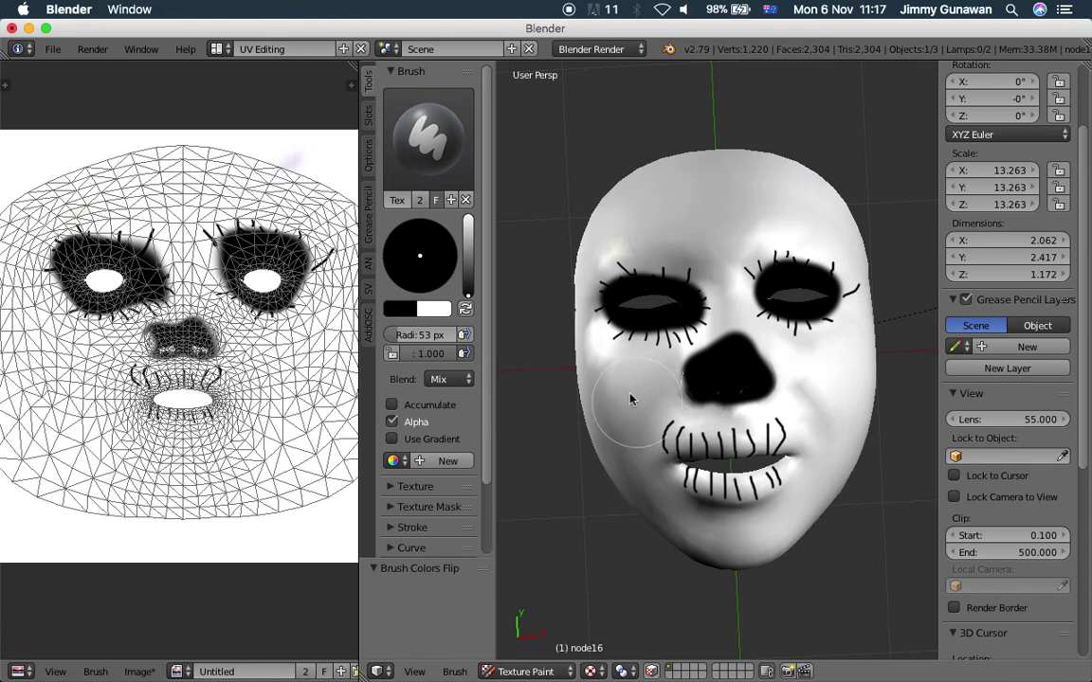
# Examine the painted skull face from several angles and compare it with the whole painted image
pyautogui.moveTo(503, 294); pyautogui.dragTo(835, 378, button='middle')
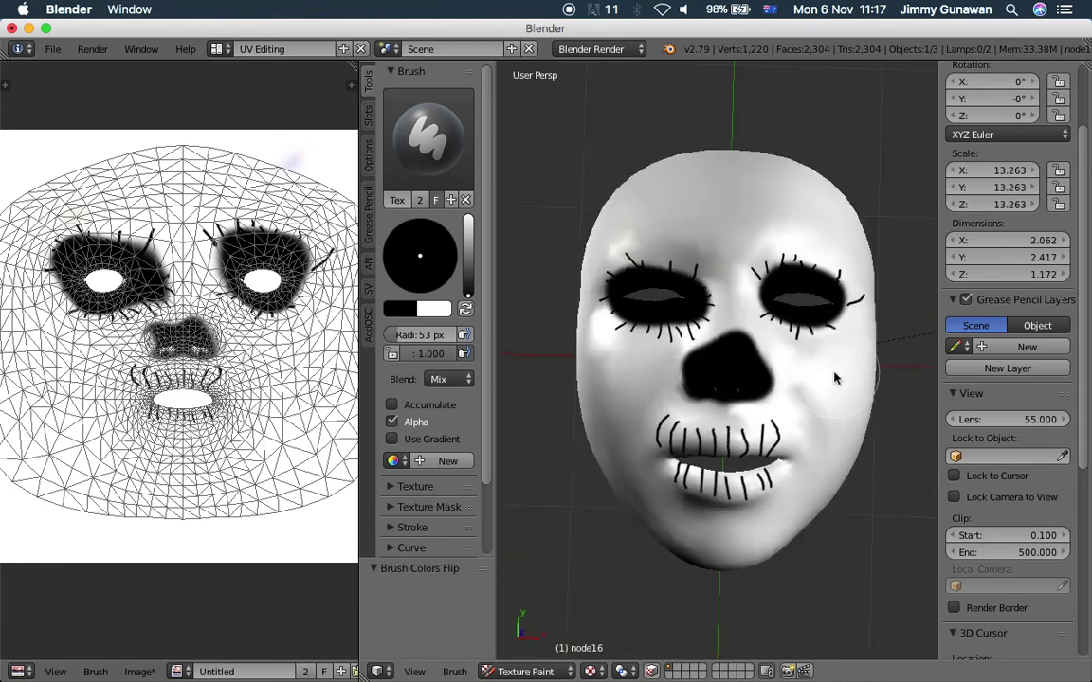
pyautogui.moveTo(835, 378); pyautogui.dragTo(829, 382, button='middle')
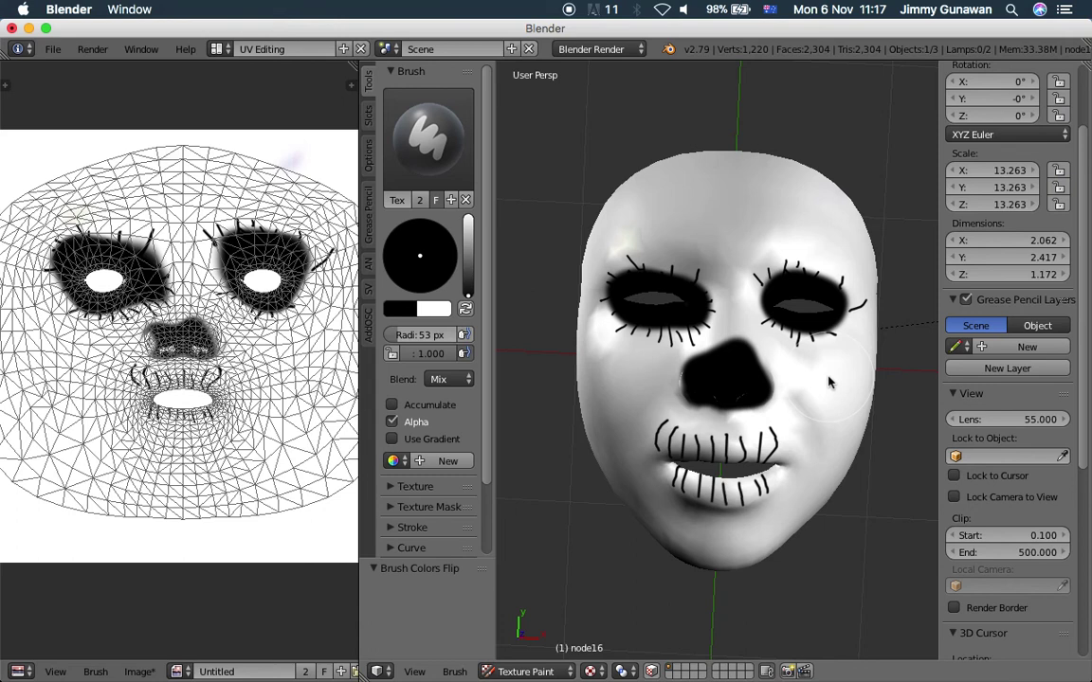
pyautogui.moveTo(739, 343); pyautogui.dragTo(783, 370, button='middle')
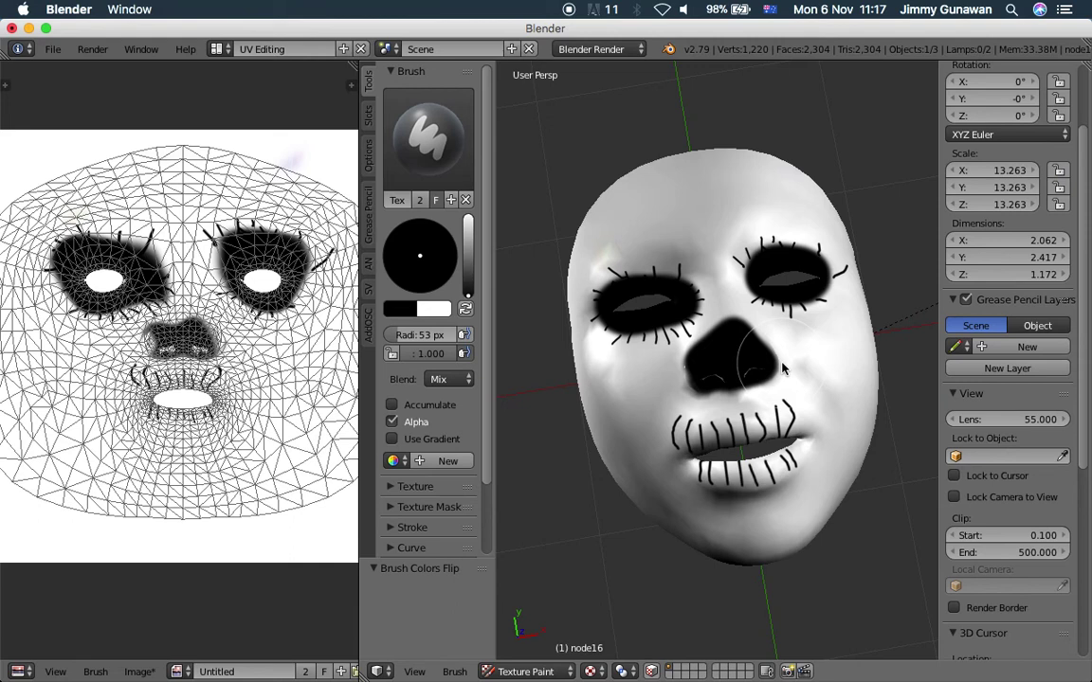
pyautogui.moveTo(783, 369); pyautogui.dragTo(723, 360, button='middle')
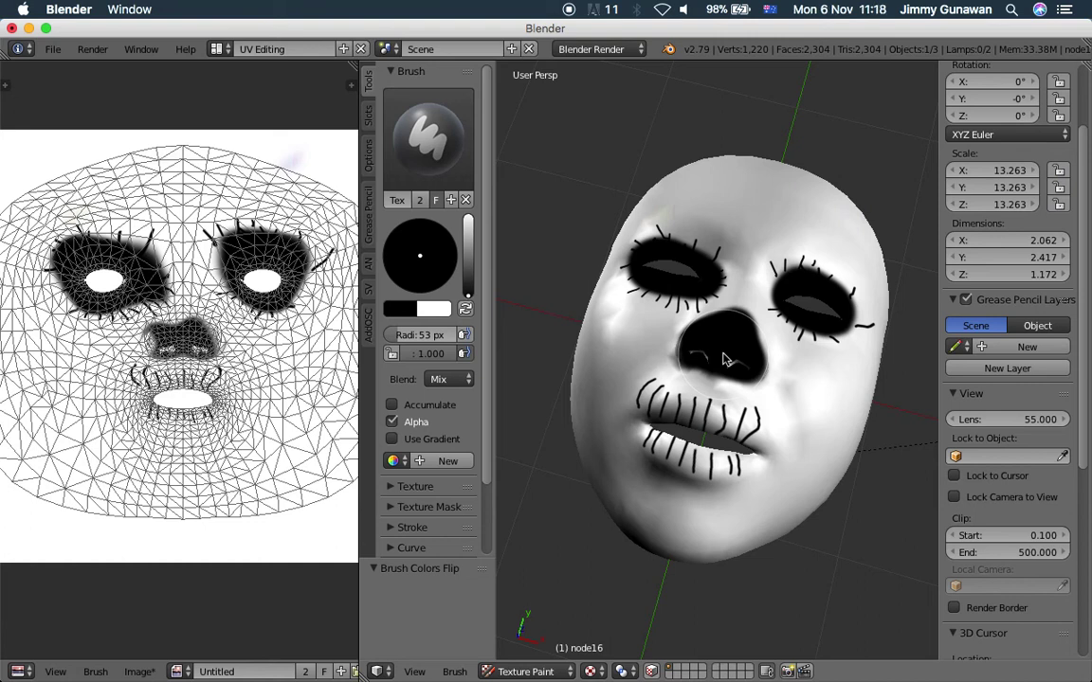
pyautogui.moveTo(771, 332); pyautogui.dragTo(799, 321, button='middle')
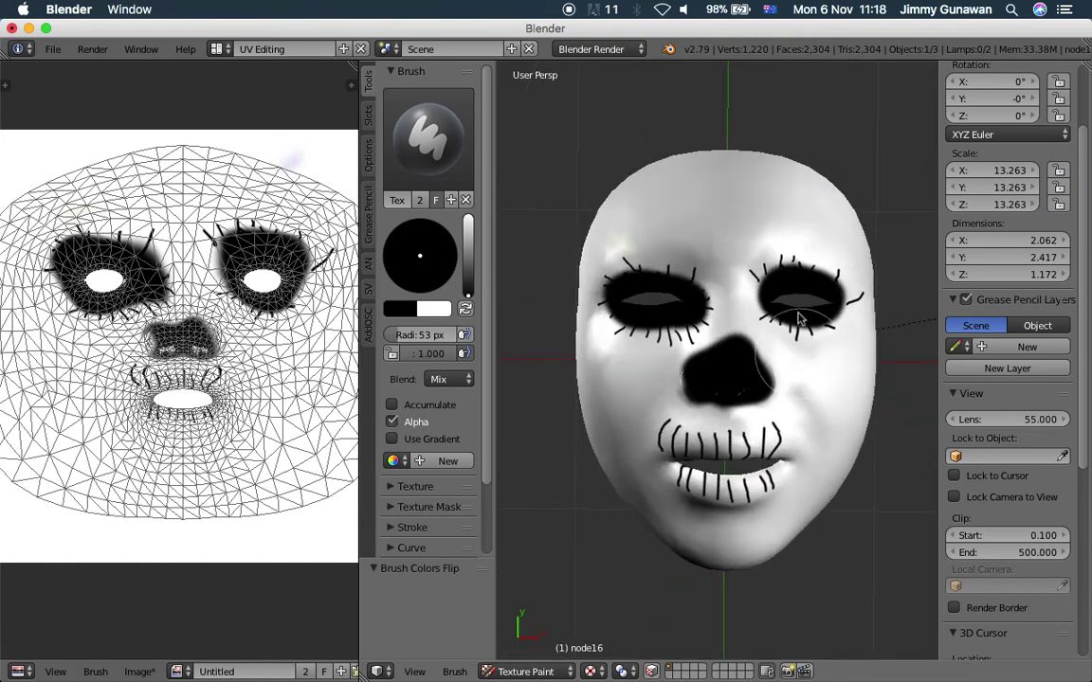
pyautogui.keyDown('ctrl'); pyautogui.moveTo(211, 323); pyautogui.dragTo(192, 370, button='middle'); pyautogui.keyUp('ctrl')
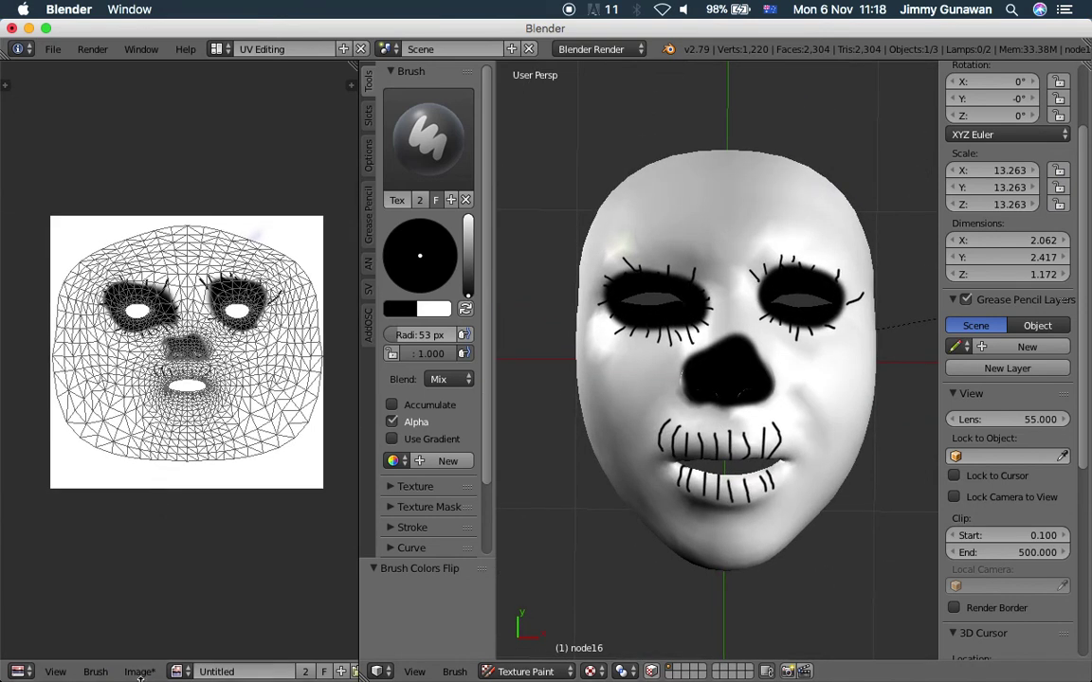
pyautogui.click(139, 671)
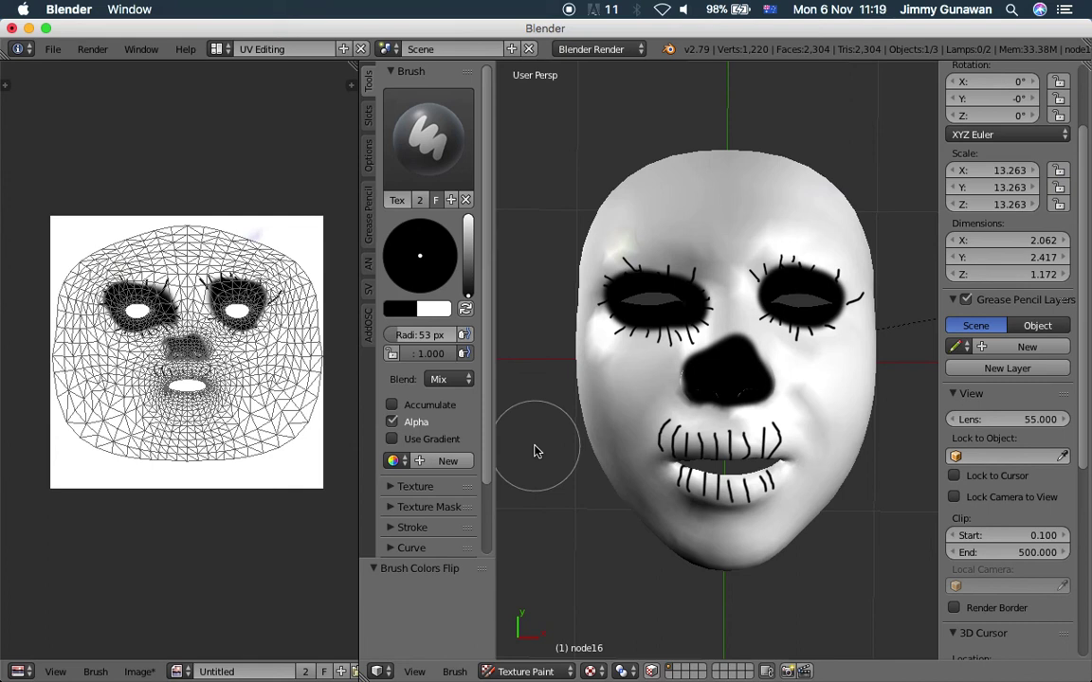
pyautogui.moveTo(536, 447); pyautogui.dragTo(567, 354, button='middle')
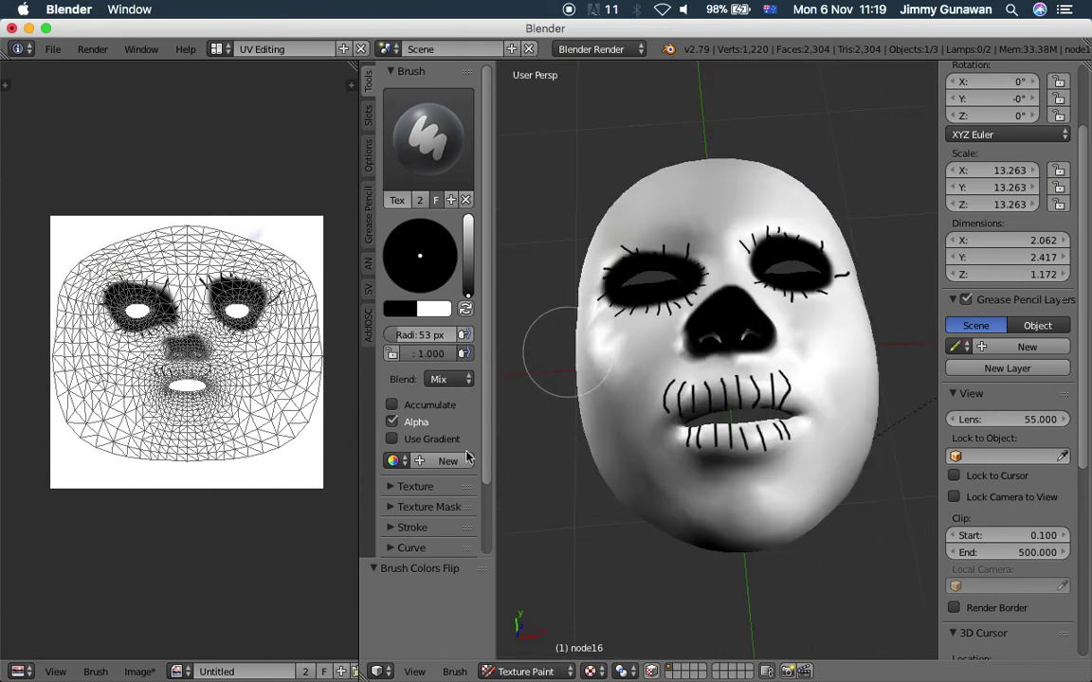
# Open the image monkey_paint.png from the Desktop folder in the image editor, behind the face's UV mesh
pyautogui.click(140, 671)
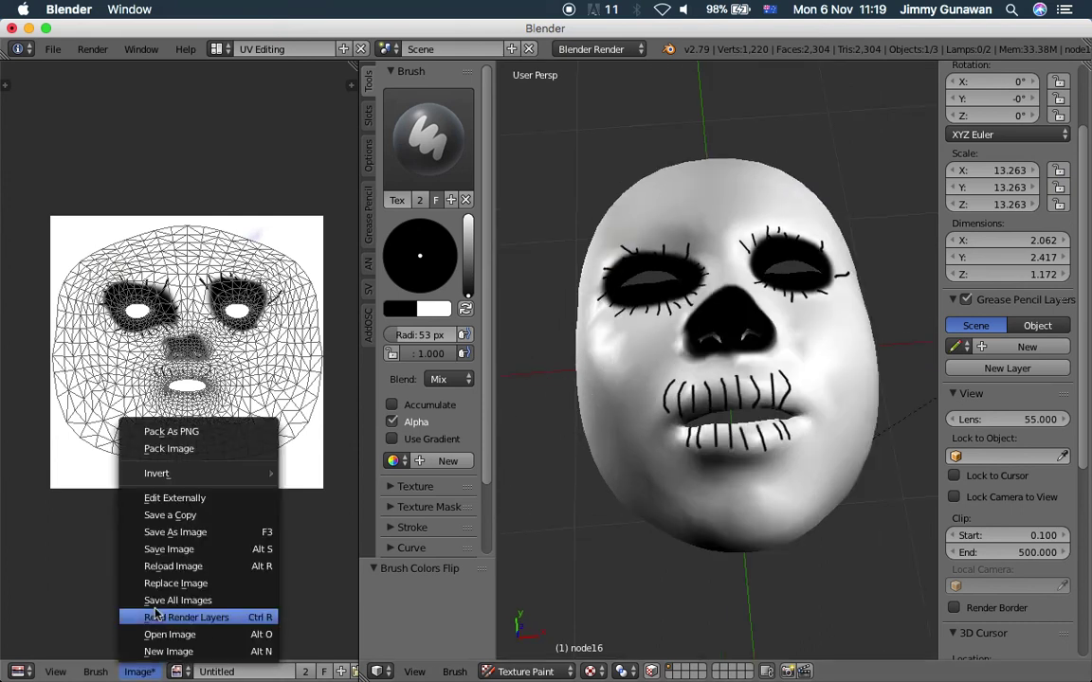
pyautogui.click(204, 634)
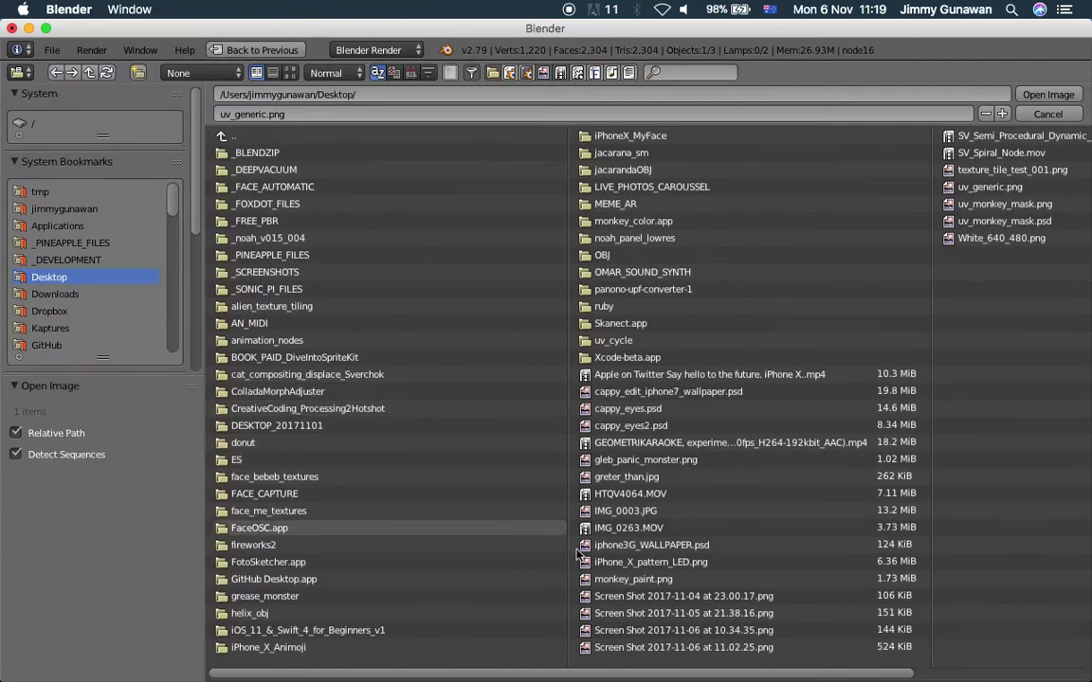
pyautogui.click(608, 580)
pyautogui.doubleClick(604, 580)
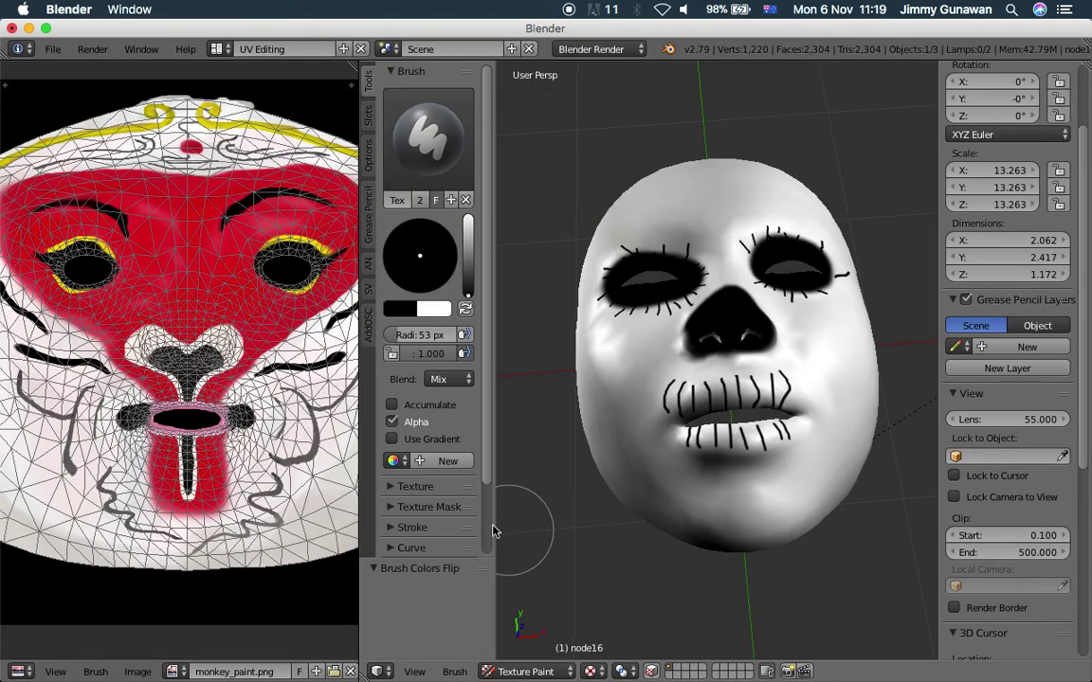
pyautogui.moveTo(680, 496); pyautogui.dragTo(607, 407, button='middle')
pyautogui.moveTo(706, 417); pyautogui.dragTo(720, 396, button='middle')
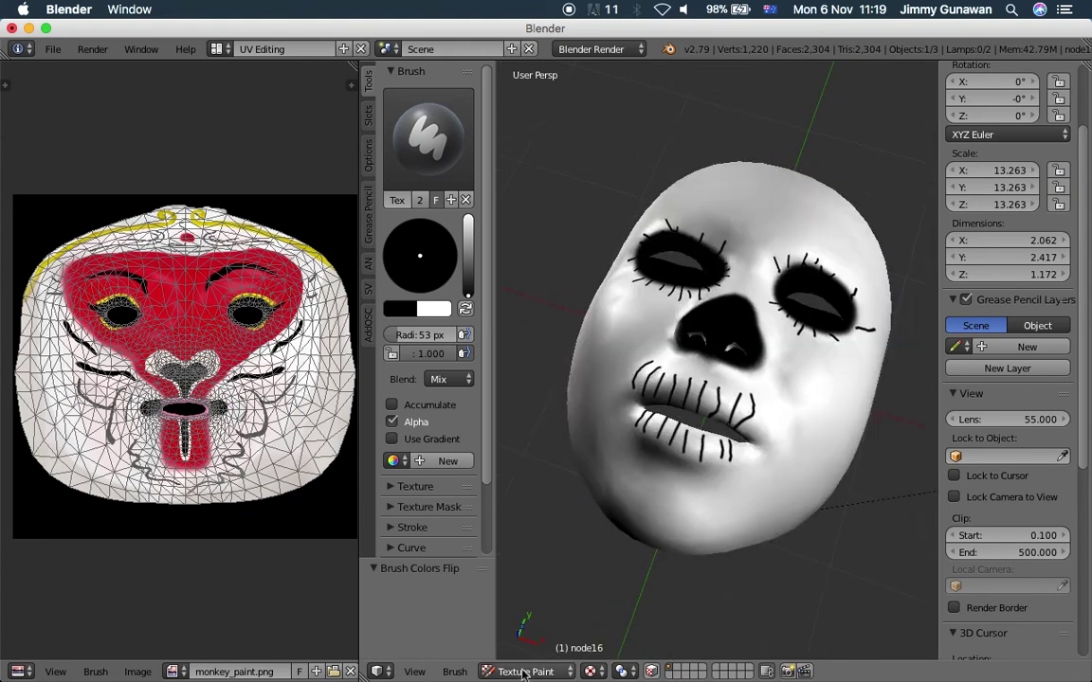
# Switch to the Default screen layout and assign monkey_paint.png as the image of the face material's texture
pyautogui.click(225, 51)
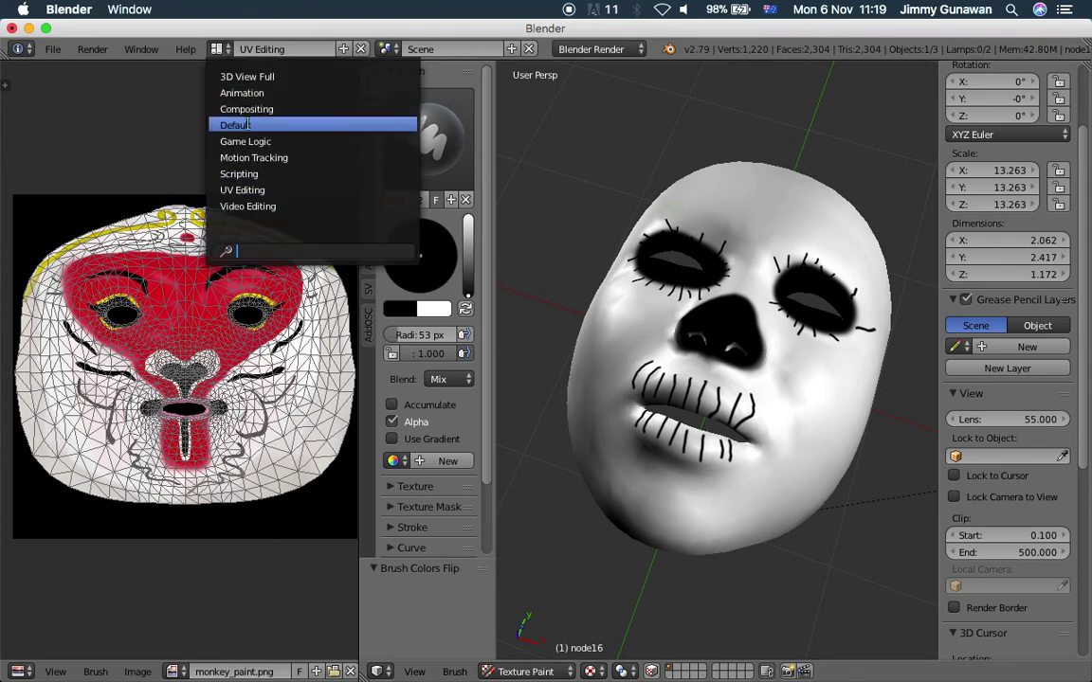
pyautogui.click(248, 124)
pyautogui.scroll(1, 597, 278)
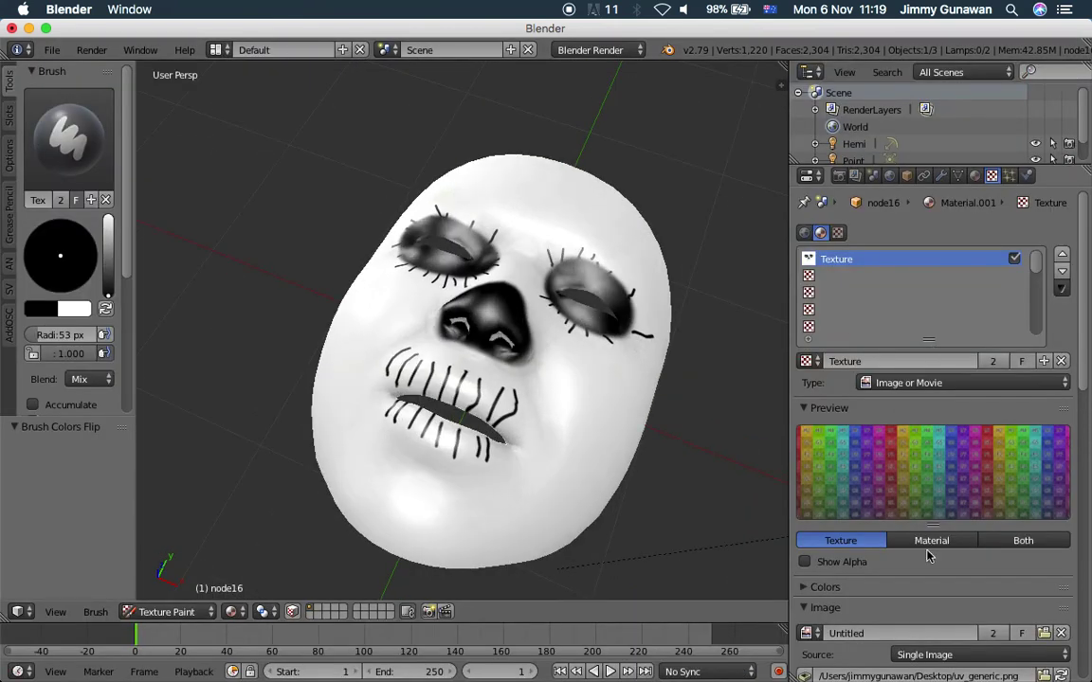
pyautogui.click(806, 633)
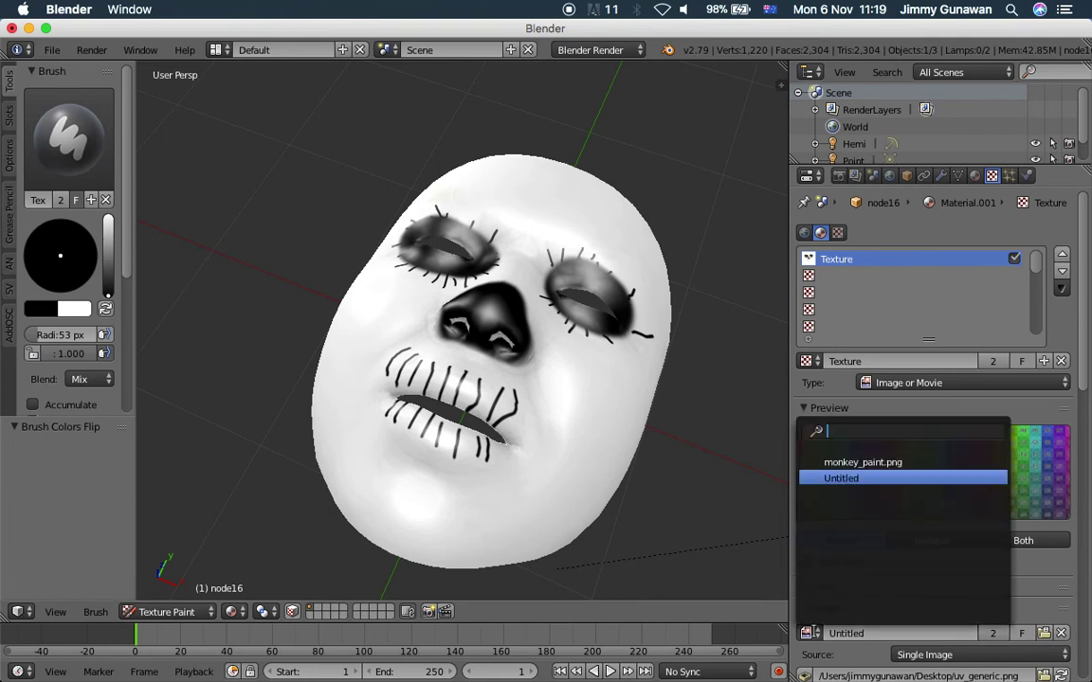
pyautogui.click(852, 462)
pyautogui.moveTo(504, 386)
pyautogui.mouseDown(button='middle')
pyautogui.moveTo(482, 226)
pyautogui.moveTo(548, 332)
pyautogui.moveTo(607, 220)
pyautogui.moveTo(529, 258)
pyautogui.mouseUp(button='middle')
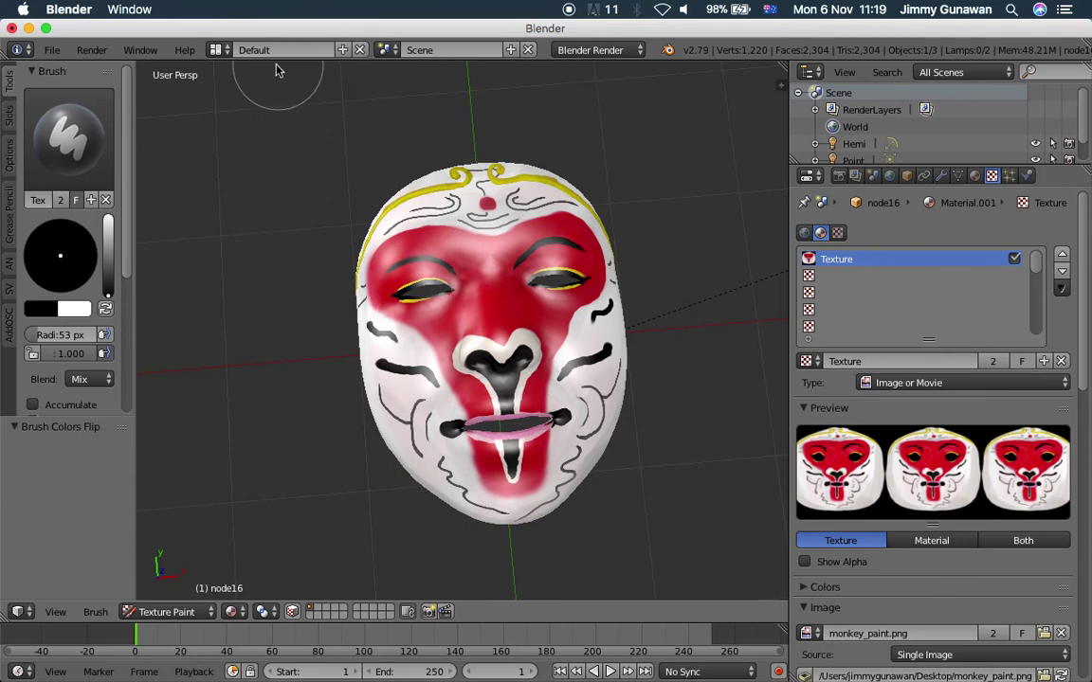
# Switch to the Compositing screen layout, view the textured face up close and set it to Object Mode
pyautogui.click(218, 49)
pyautogui.click(248, 110)
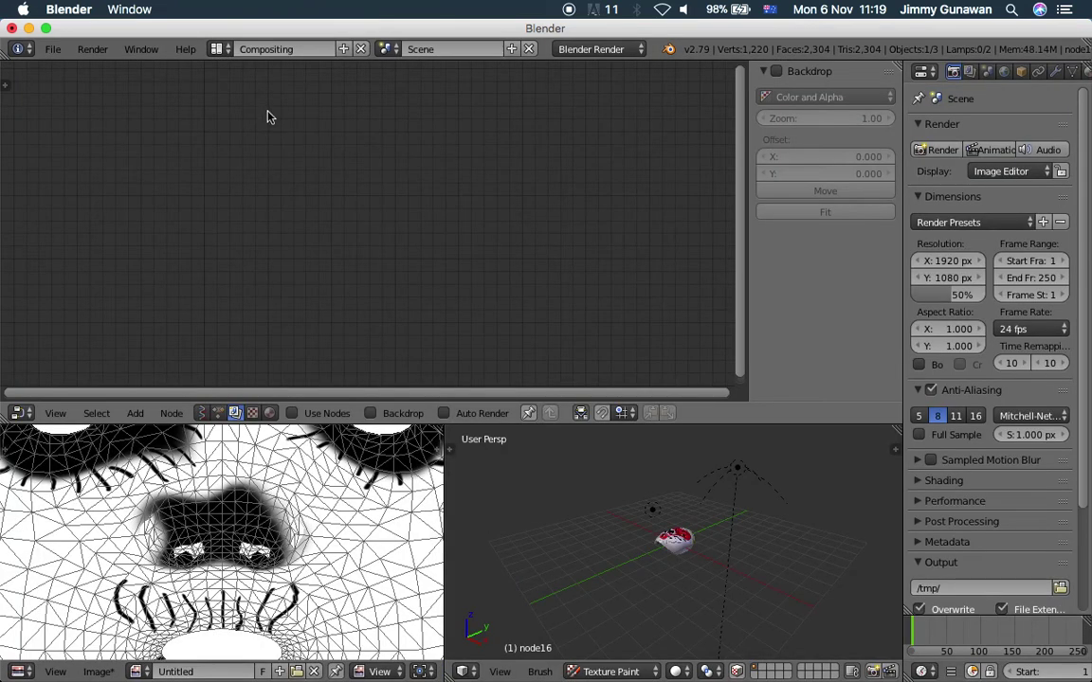
pyautogui.scroll(8, 569, 521)
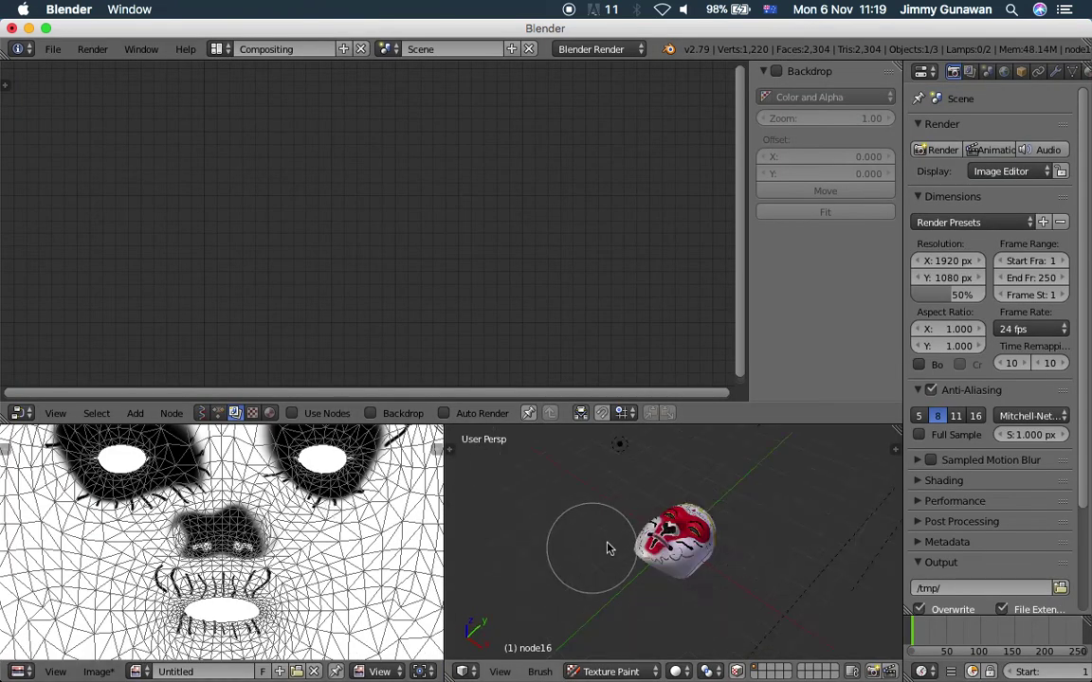
pyautogui.click(221, 51)
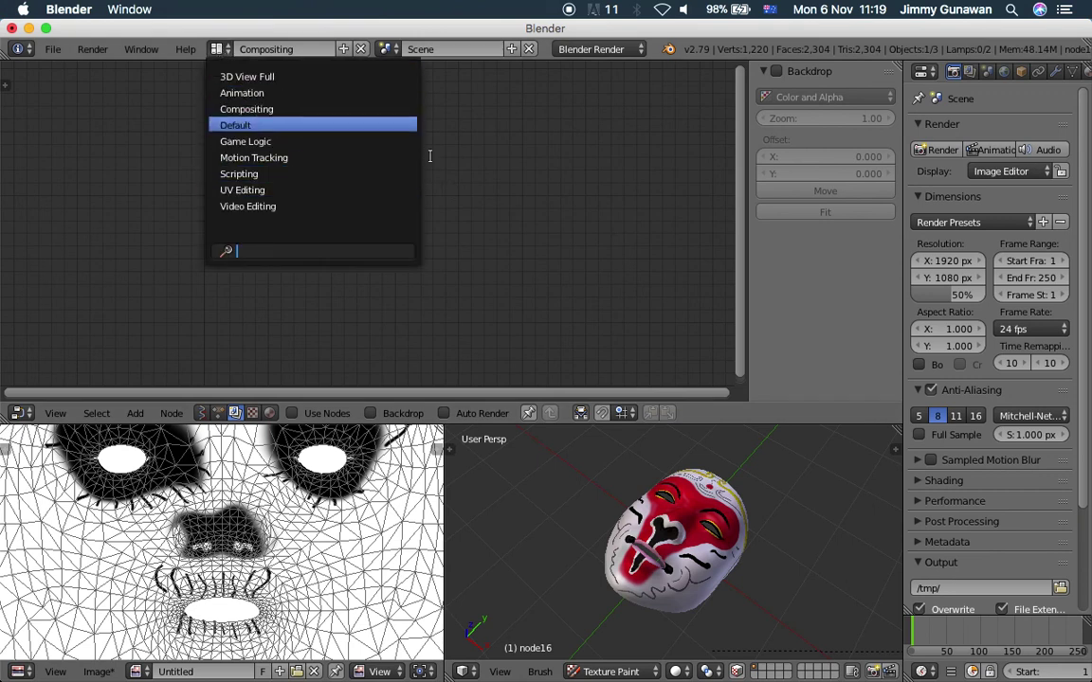
pyautogui.click(611, 671)
pyautogui.click(609, 652)
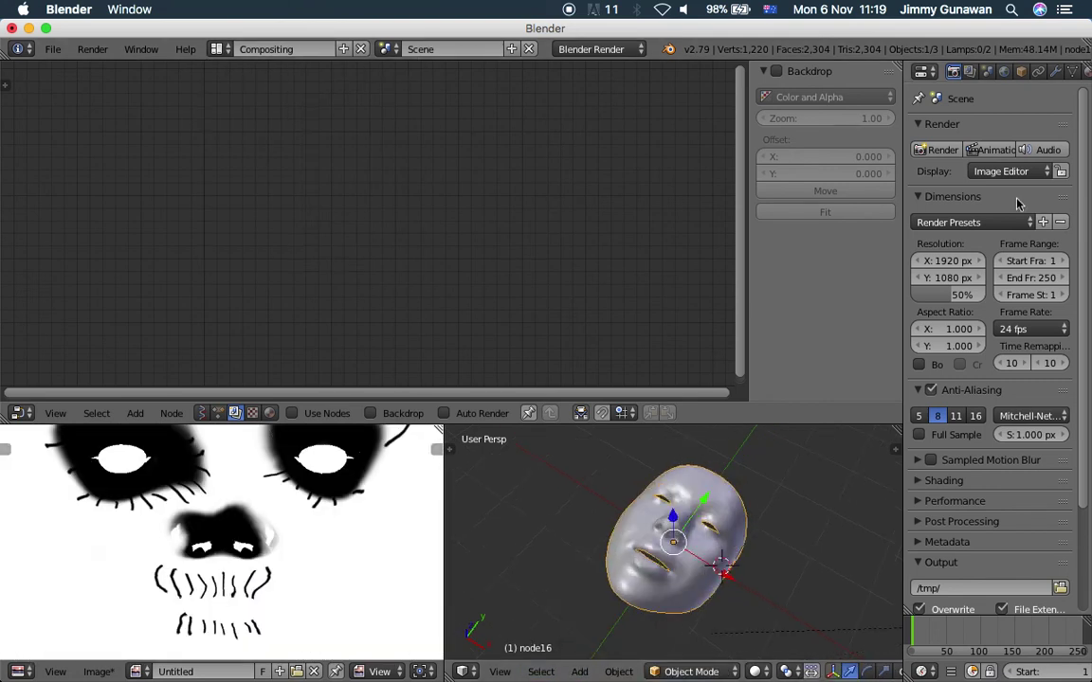
# Show the face's texture settings and widen the properties editor to make its fields readable
pyautogui.click(1055, 72)
pyautogui.click(1071, 72)
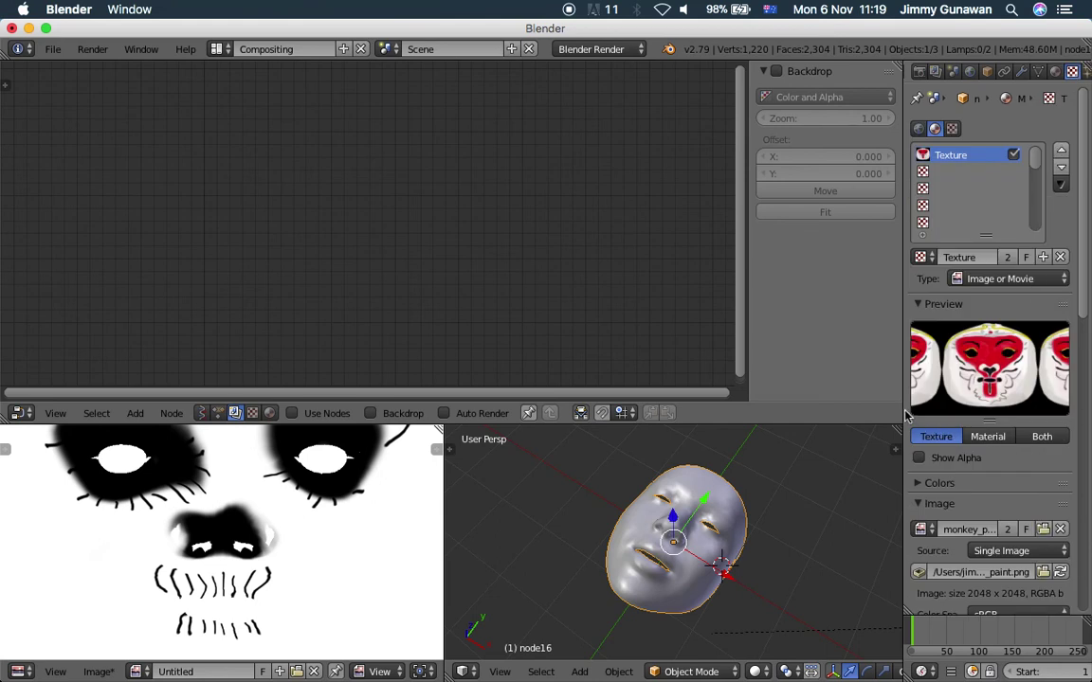
pyautogui.moveTo(902, 409); pyautogui.dragTo(782, 383)
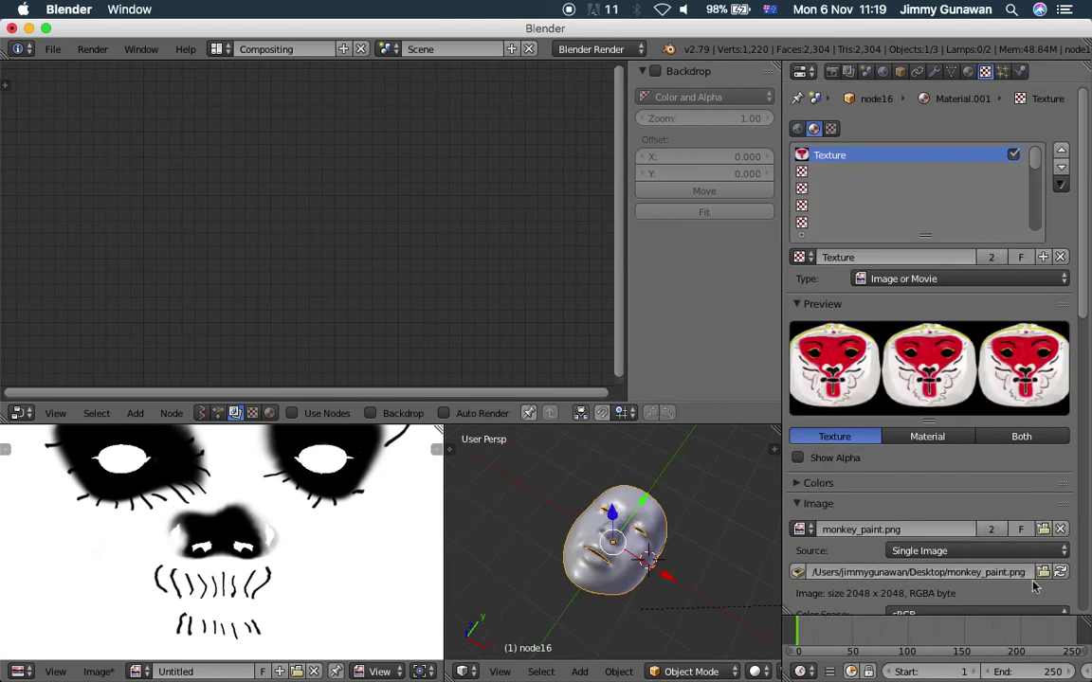
# Browse for a replacement texture image on the Desktop, in _DEVELOPMENT and in its CreatingFace-BasedARExperiences_ORI folder
pyautogui.click(1041, 572)
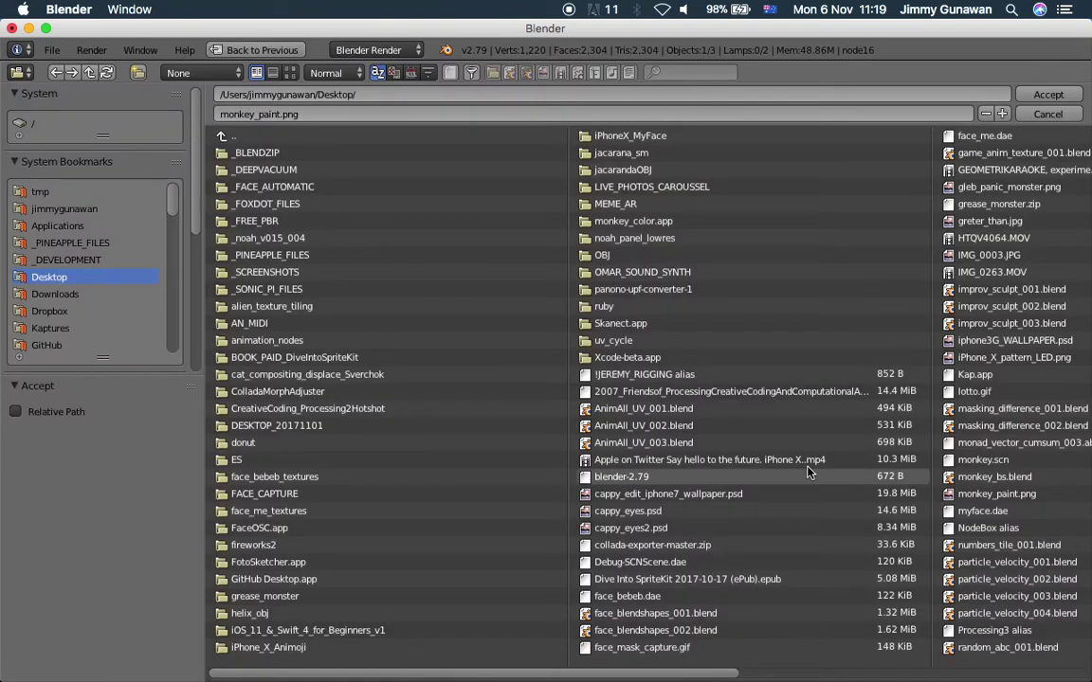
pyautogui.moveTo(715, 675); pyautogui.dragTo(936, 661)
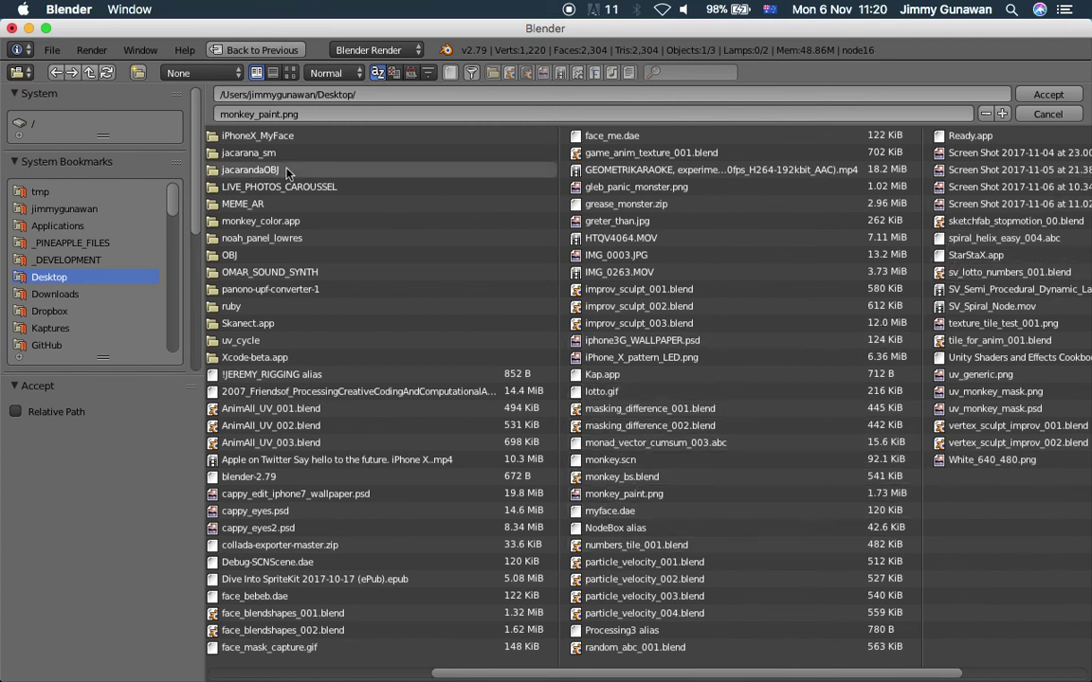
pyautogui.scroll(-1, 119, 285)
pyautogui.click(96, 228)
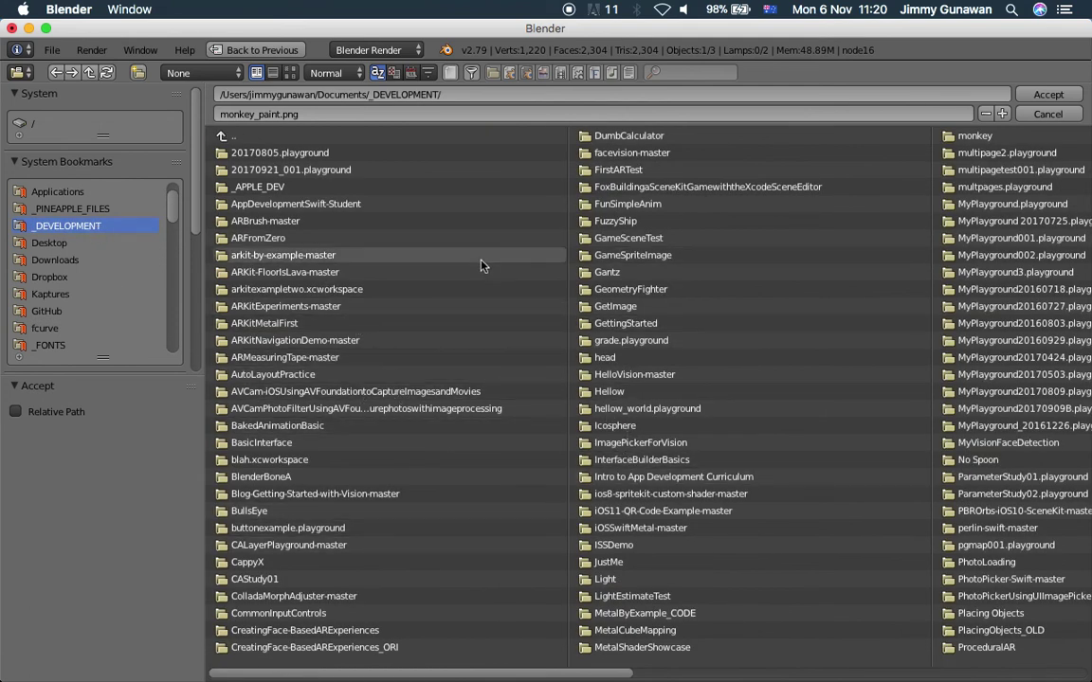
pyautogui.moveTo(502, 674); pyautogui.dragTo(398, 659)
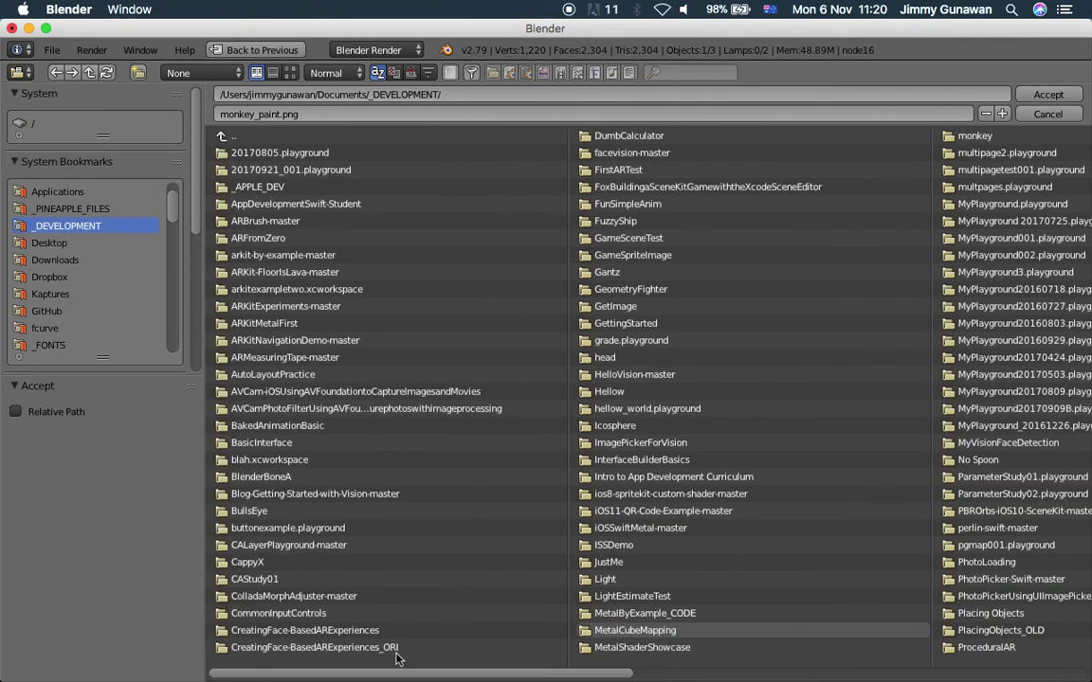
pyautogui.click(393, 648)
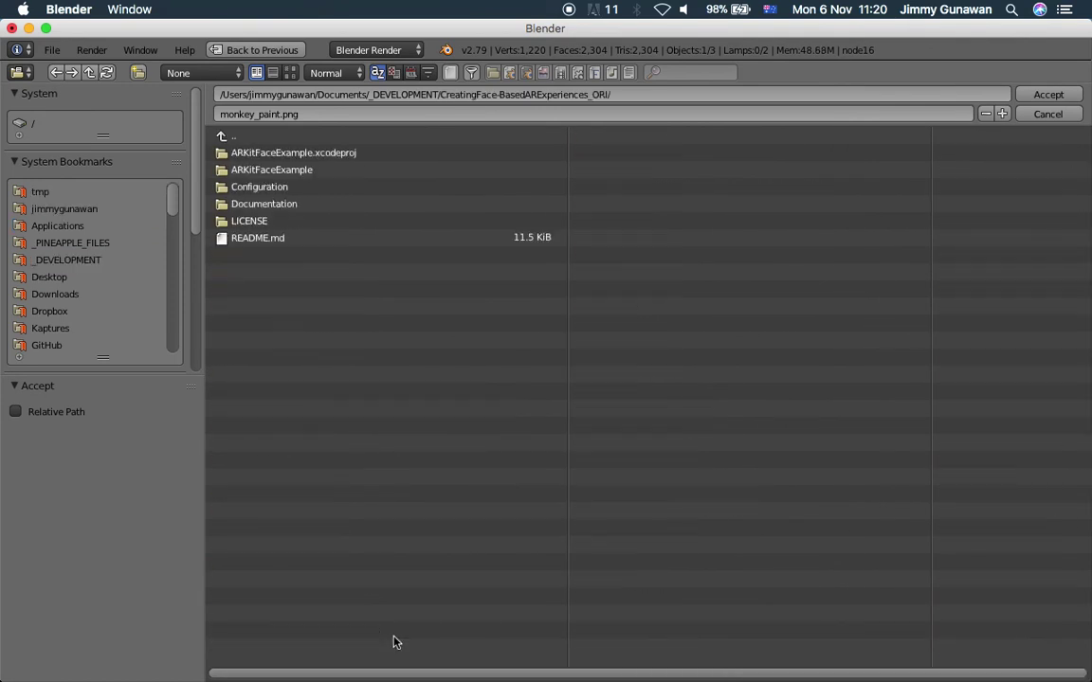
pyautogui.click(227, 137)
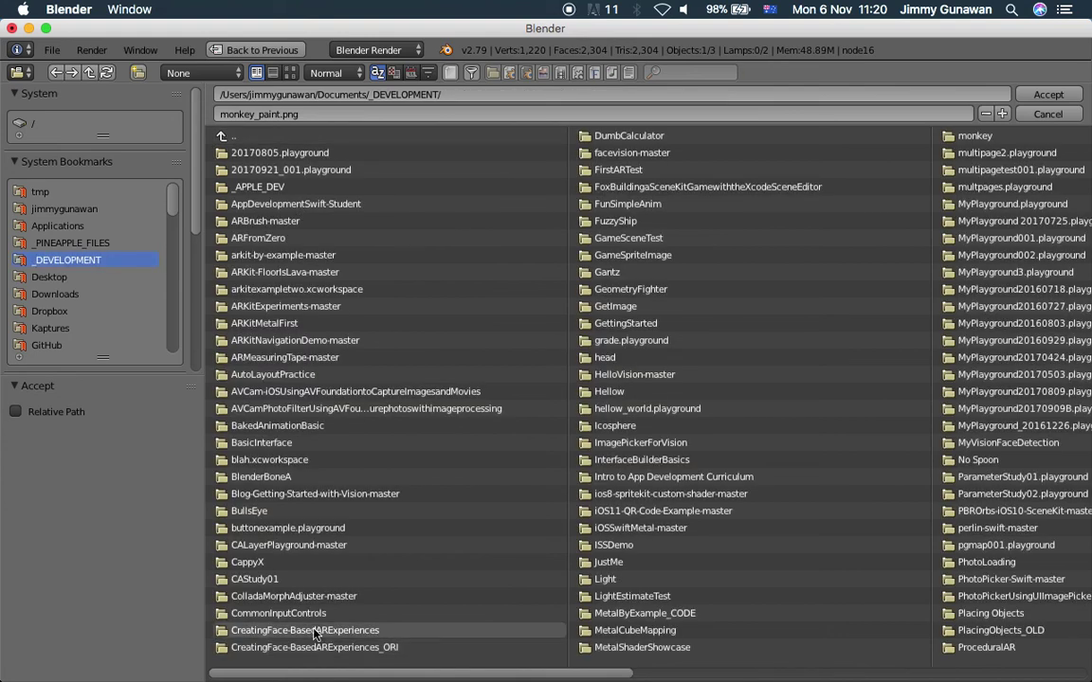
# Load monkey_paintB.png from the monkey_paintB.imageset folder in CreatingFace-BasedARExperiences' ARKitFaceExample Assets.xcassets as the texture image
pyautogui.click(281, 566)
pyautogui.click(303, 171)
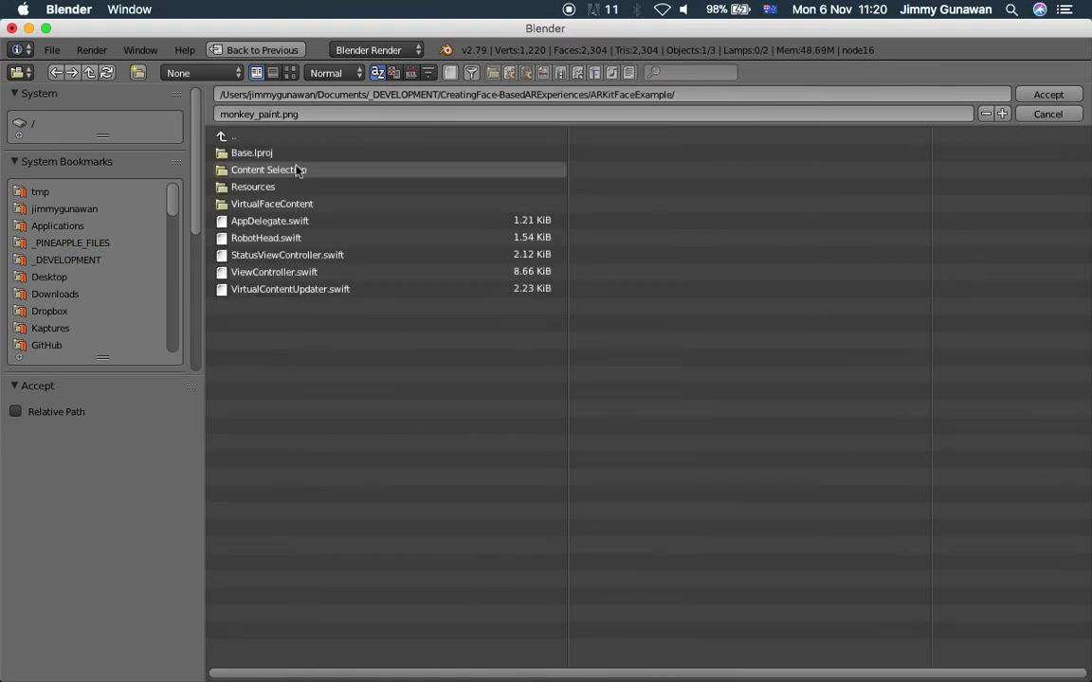
pyautogui.click(251, 138)
pyautogui.click(265, 152)
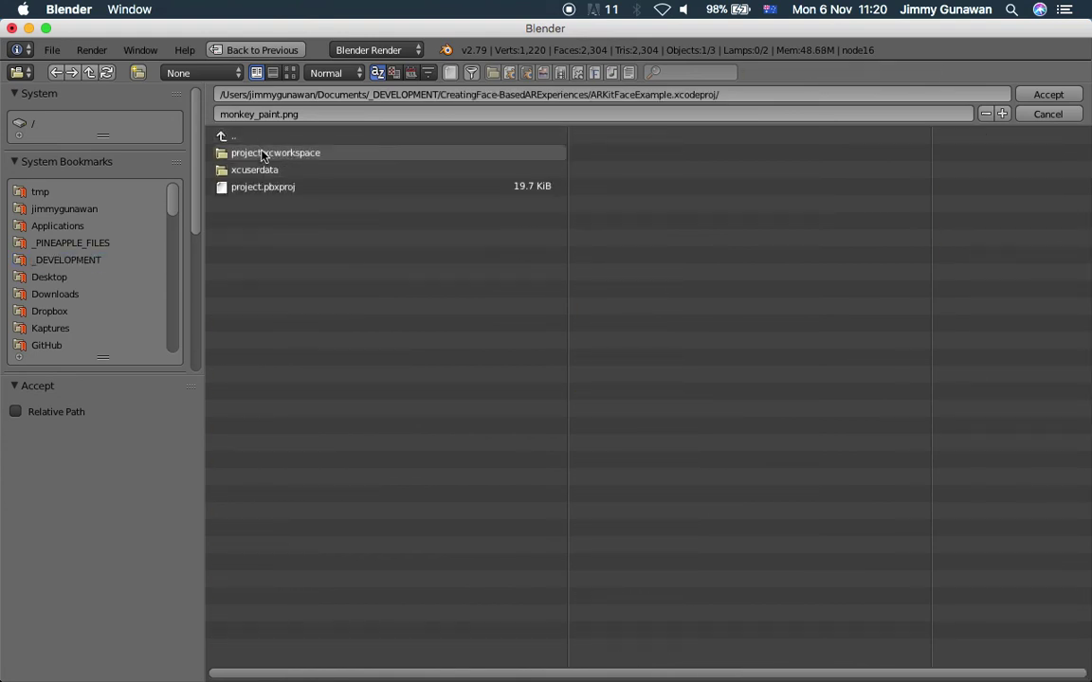
pyautogui.click(268, 137)
pyautogui.click(273, 170)
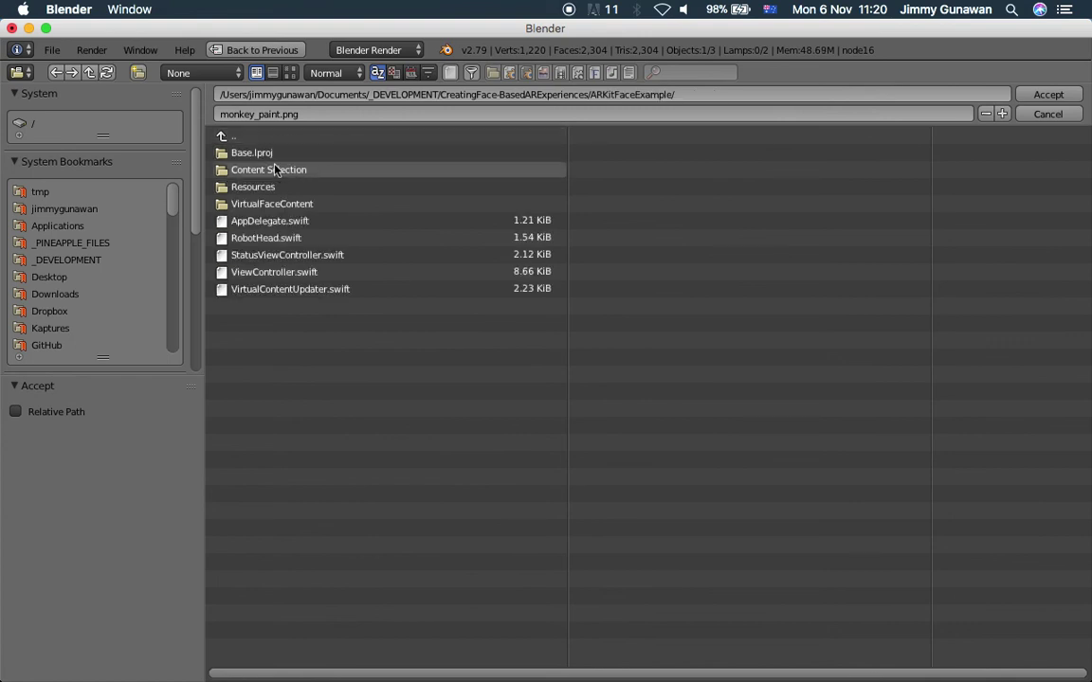
pyautogui.click(280, 186)
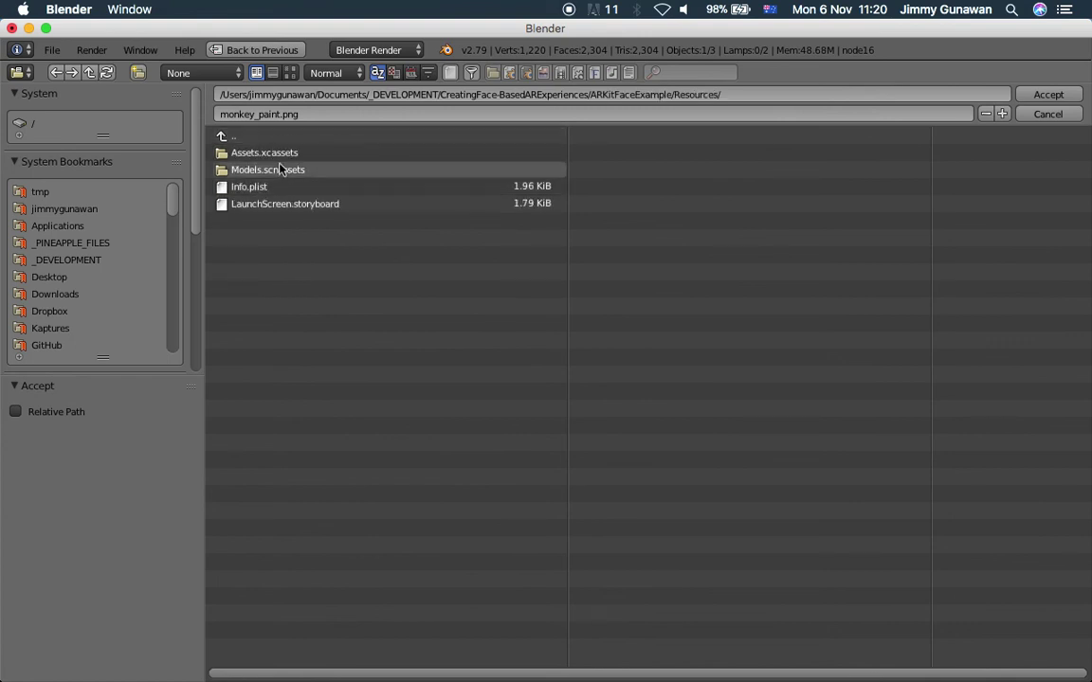
pyautogui.click(276, 154)
pyautogui.click(295, 254)
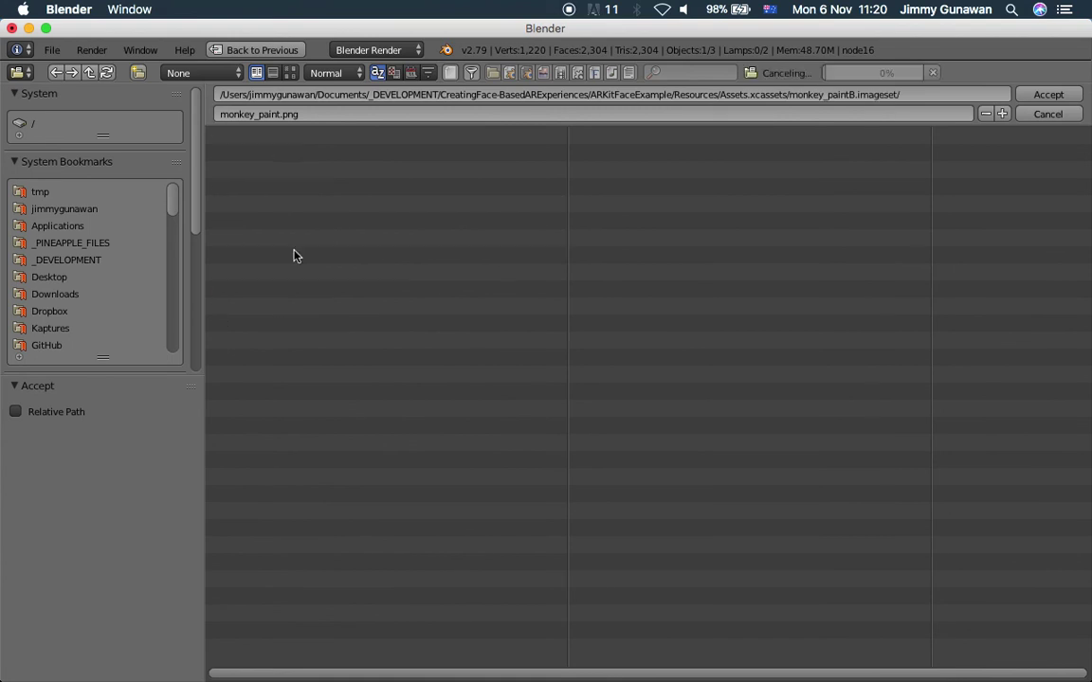
pyautogui.doubleClick(286, 174)
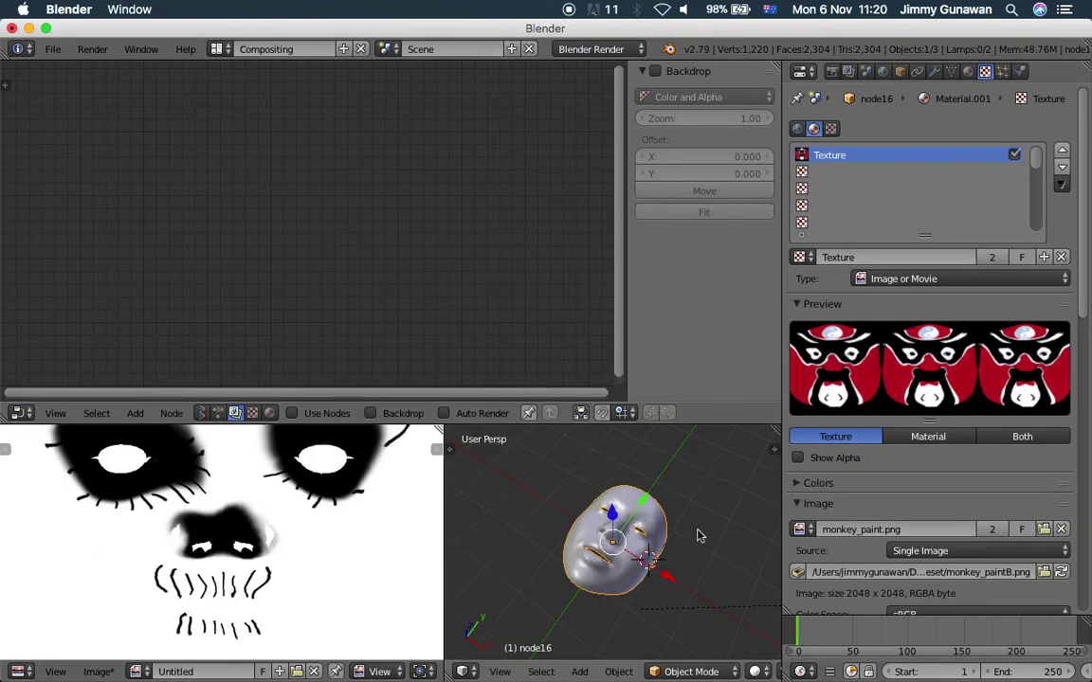
# Set the 3D viewport shading to Texture and check the face from several angles
pyautogui.click(754, 670)
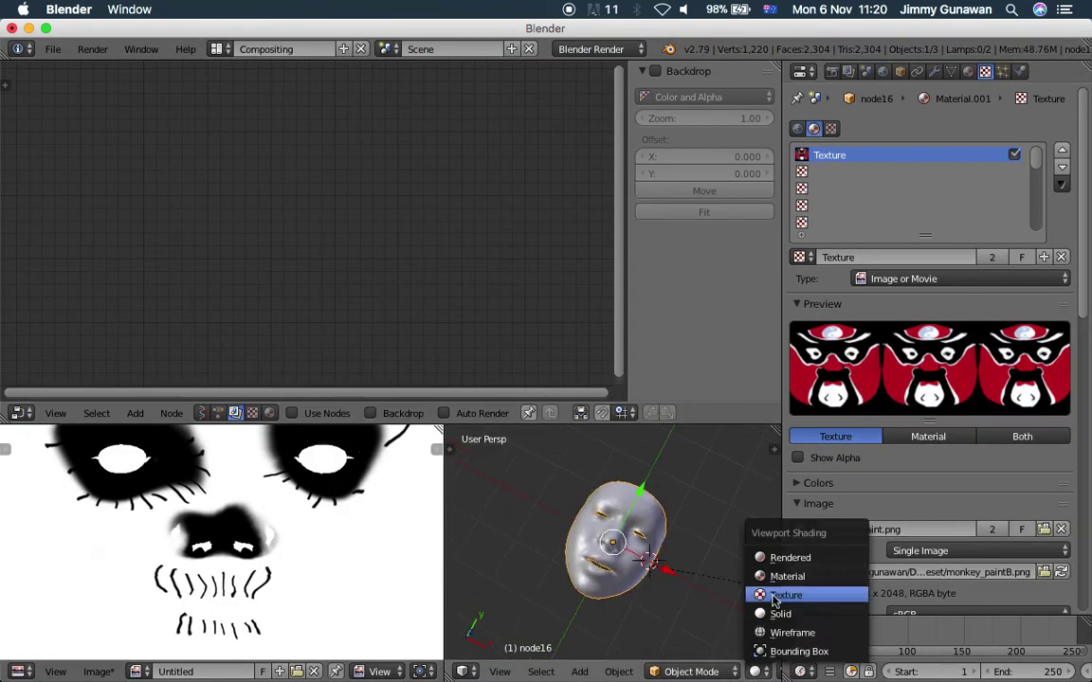
pyautogui.click(776, 592)
pyautogui.moveTo(720, 547); pyautogui.dragTo(725, 597, button='middle')
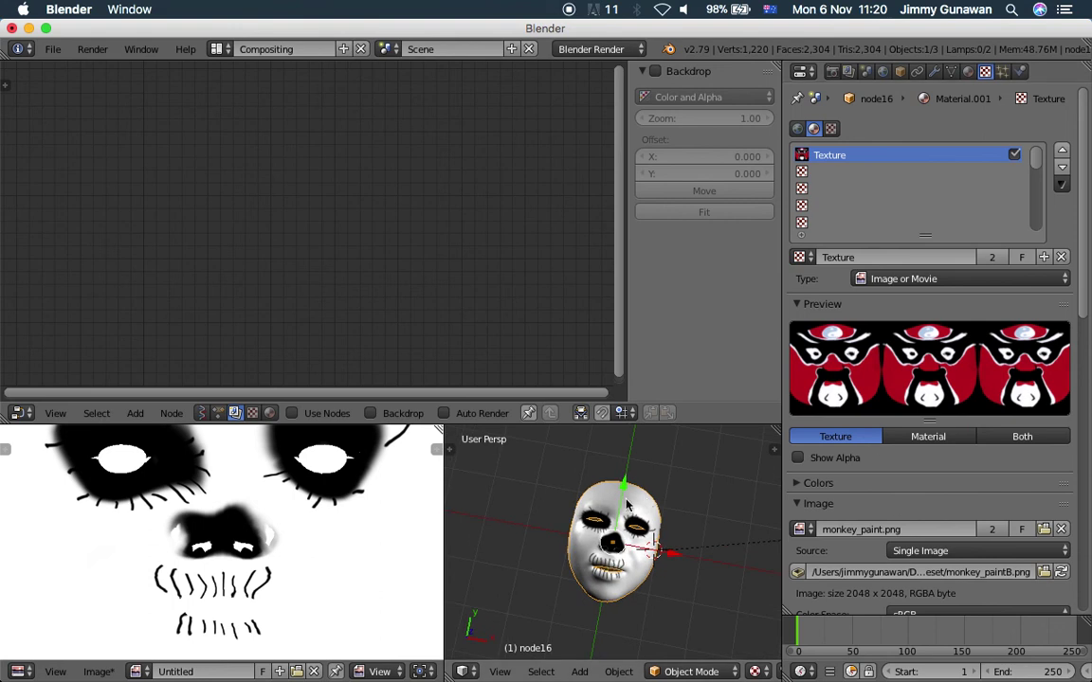
pyautogui.moveTo(645, 499); pyautogui.dragTo(624, 482, button='middle')
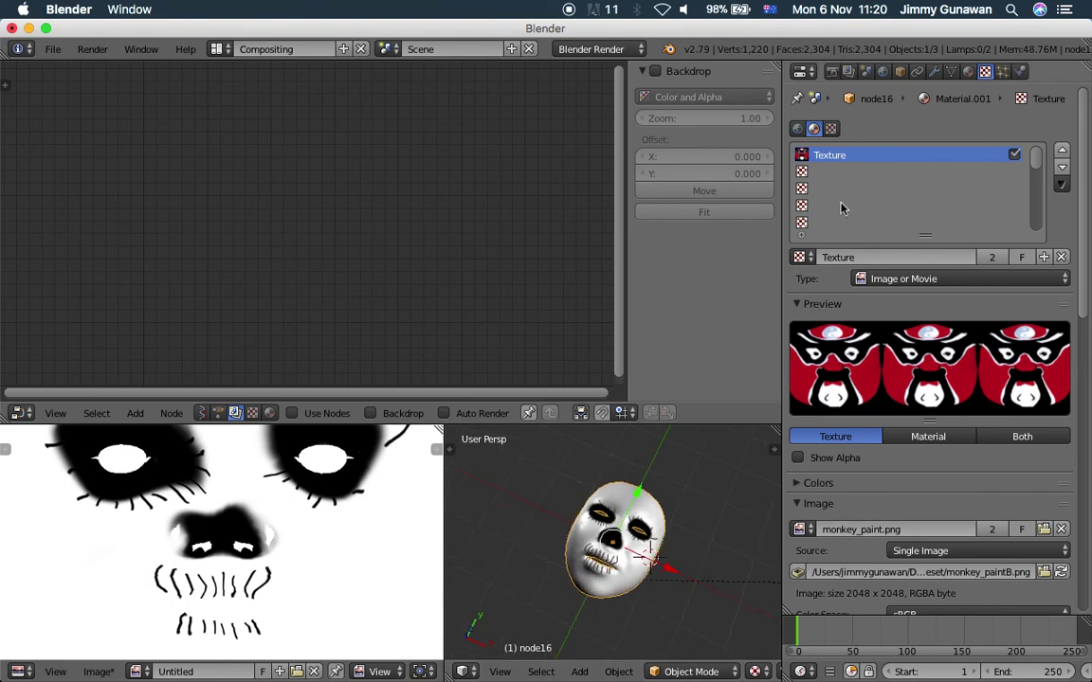
pyautogui.moveTo(705, 450); pyautogui.dragTo(691, 612, button='middle')
pyautogui.click(755, 671)
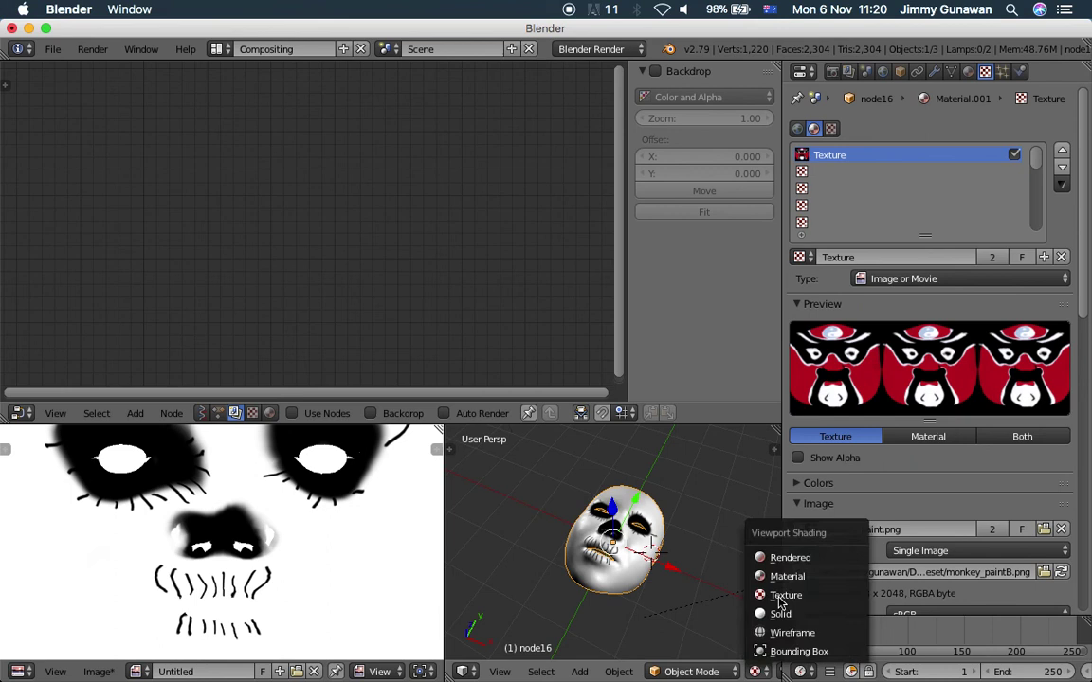
# Show monkey_paint.png in the image editor and fit the whole image in view
pyautogui.click(136, 671)
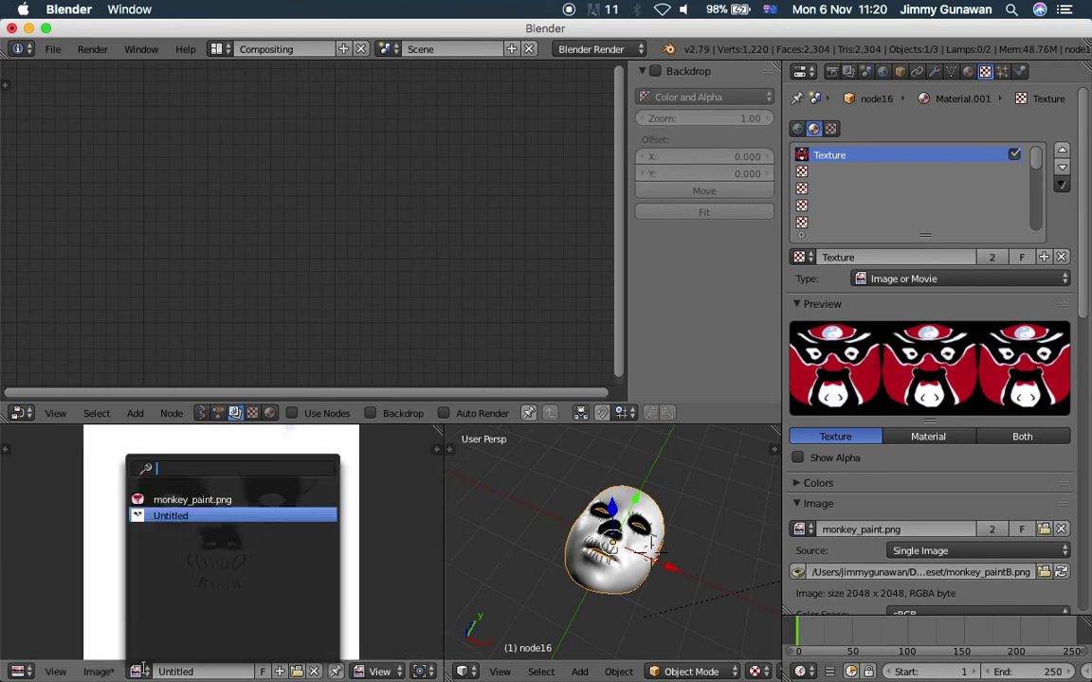
pyautogui.click(189, 498)
pyautogui.press('Home')
# Set the 3D viewport shading to Material and turn the face toward the front to show its paint texture
pyautogui.click(754, 671)
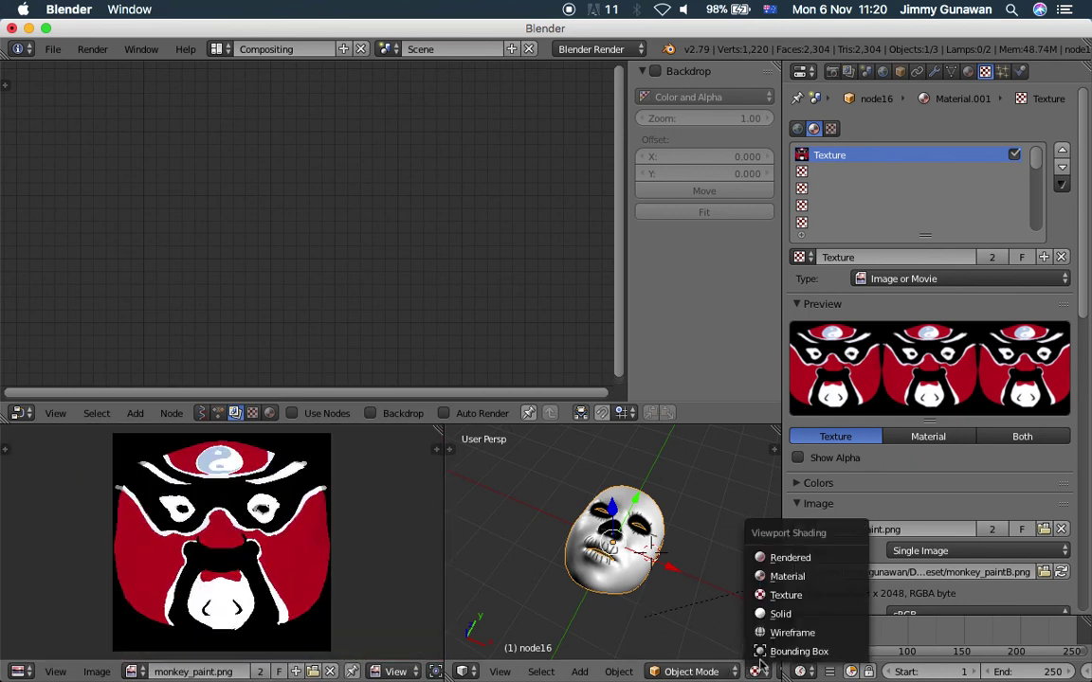
pyautogui.click(775, 595)
pyautogui.click(754, 671)
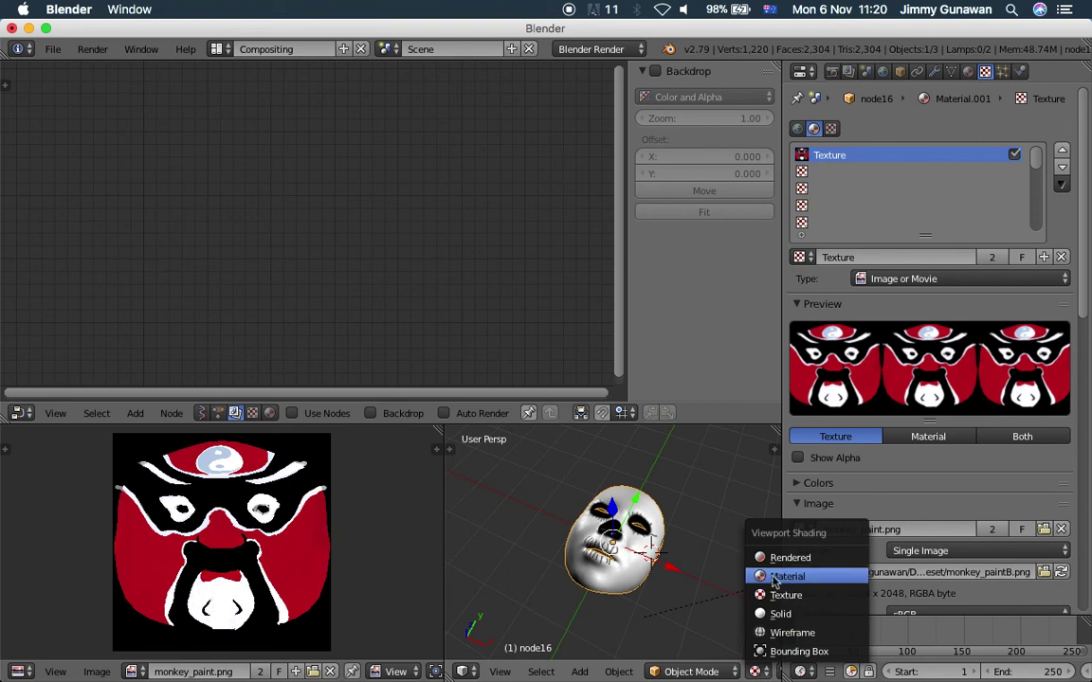
pyautogui.click(779, 575)
pyautogui.moveTo(640, 510); pyautogui.dragTo(668, 545, button='middle')
pyautogui.scroll(2, 670, 522)
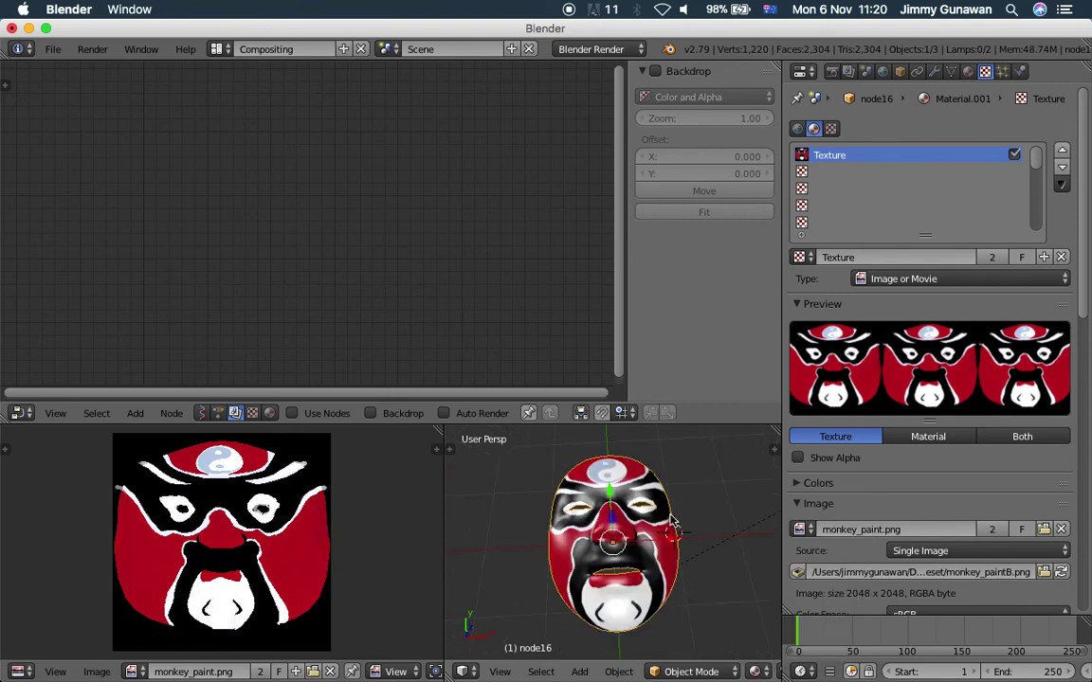
# Examine the painted face close up in a maximized 3D view, then in the normal layout from several angles
pyautogui.hotkey('shift', 'space')
pyautogui.scroll(-2, 644, 498)
pyautogui.moveTo(604, 481)
pyautogui.mouseDown(button='middle')
pyautogui.moveTo(594, 505)
pyautogui.moveTo(616, 497)
pyautogui.mouseUp(button='middle')
pyautogui.scroll(1, 616, 495)
pyautogui.scroll(12, 618, 502)
pyautogui.scroll(-10, 555, 425)
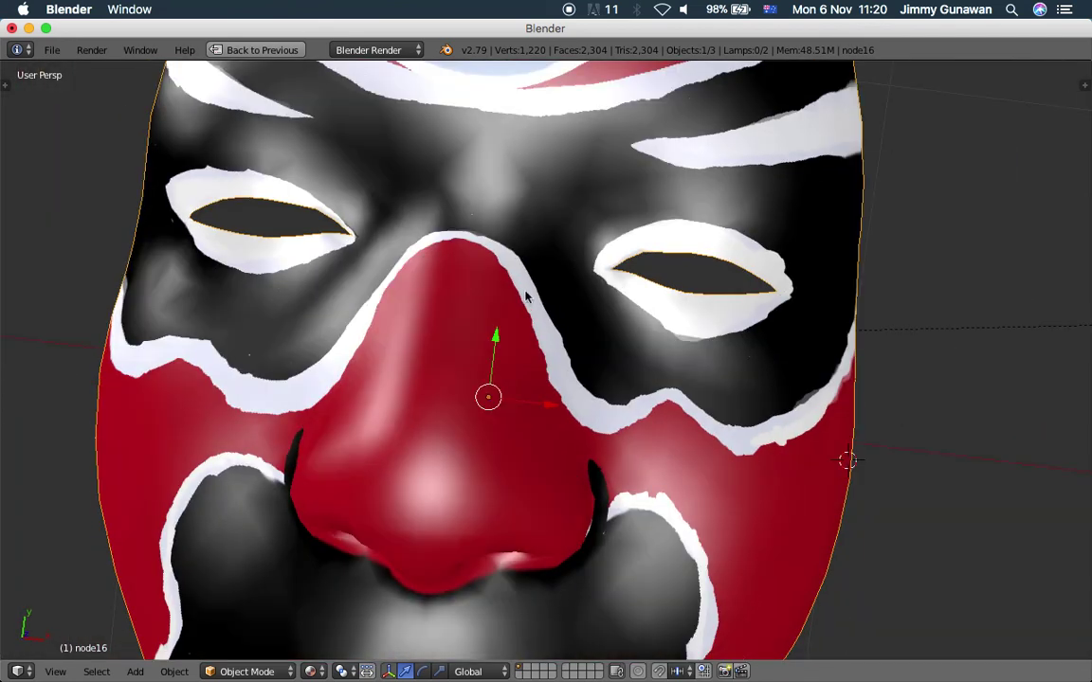
pyautogui.scroll(-5, 501, 360)
pyautogui.scroll(2, 560, 448)
pyautogui.moveTo(503, 403); pyautogui.dragTo(482, 383, button='middle')
pyautogui.scroll(-4, 562, 397)
pyautogui.scroll(-3, 482, 383)
pyautogui.click(262, 49)
pyautogui.moveTo(612, 488); pyautogui.dragTo(689, 529, button='middle')
pyautogui.scroll(2, 656, 570)
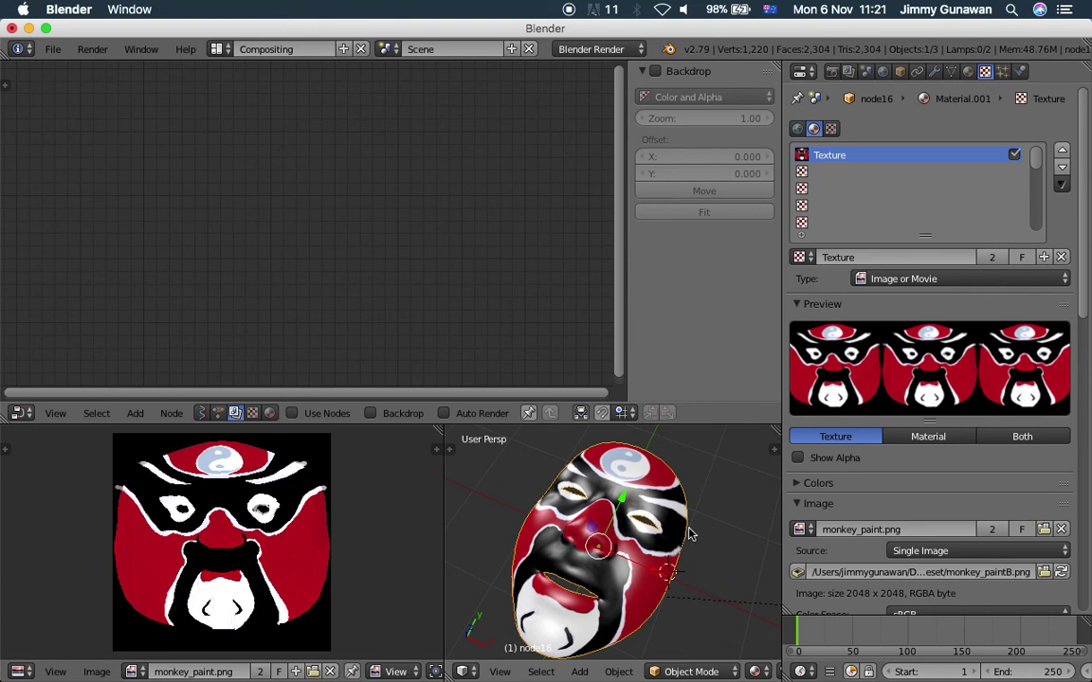
pyautogui.moveTo(689, 533); pyautogui.dragTo(607, 515, button='middle')
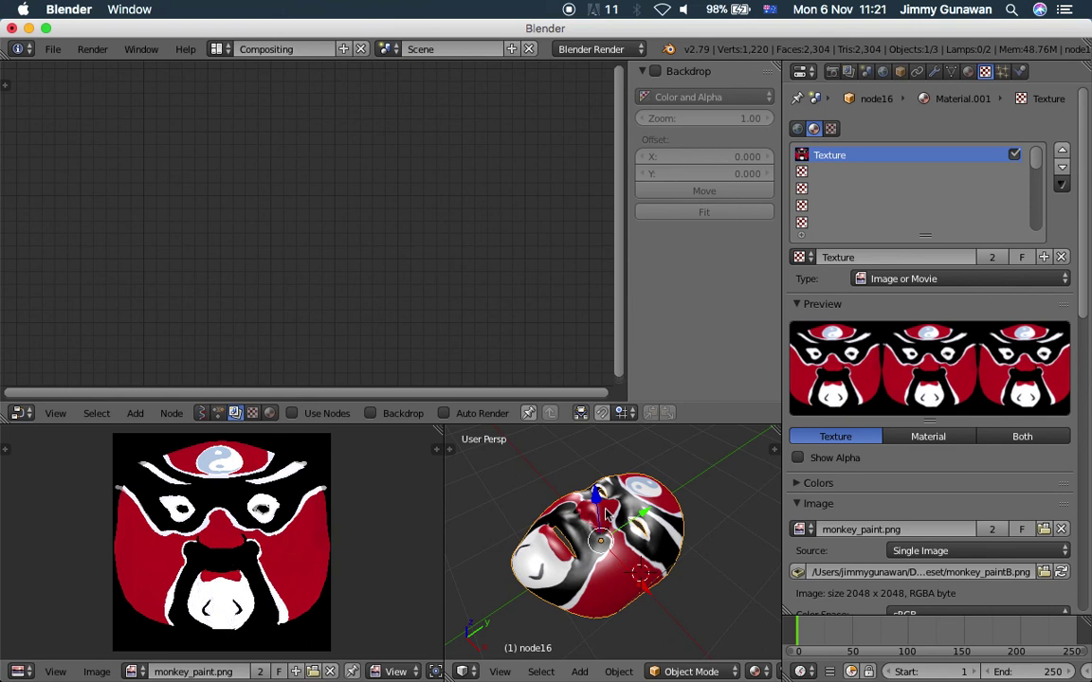
pyautogui.moveTo(607, 515); pyautogui.dragTo(622, 436, button='middle')
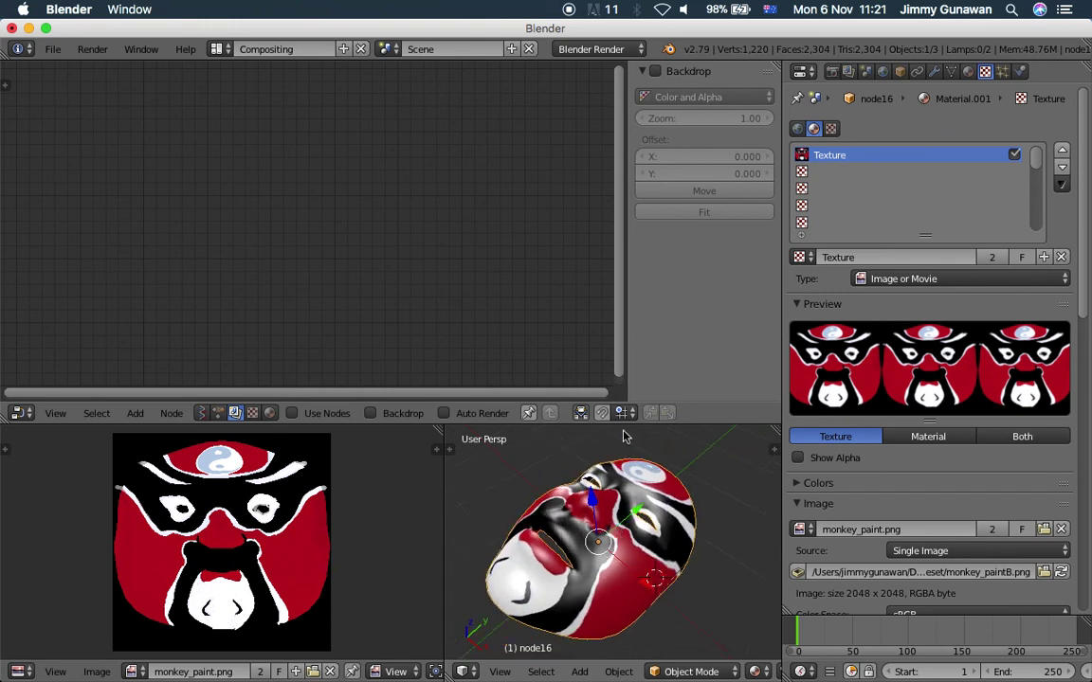
# Collapse the node editor to enlarge the image editor and 3D view, and widen the 3D view around the front-facing mask
pyautogui.moveTo(616, 425); pyautogui.dragTo(641, 76)
pyautogui.moveTo(445, 168); pyautogui.dragTo(399, 163)
pyautogui.moveTo(507, 270); pyautogui.dragTo(585, 368, button='middle')
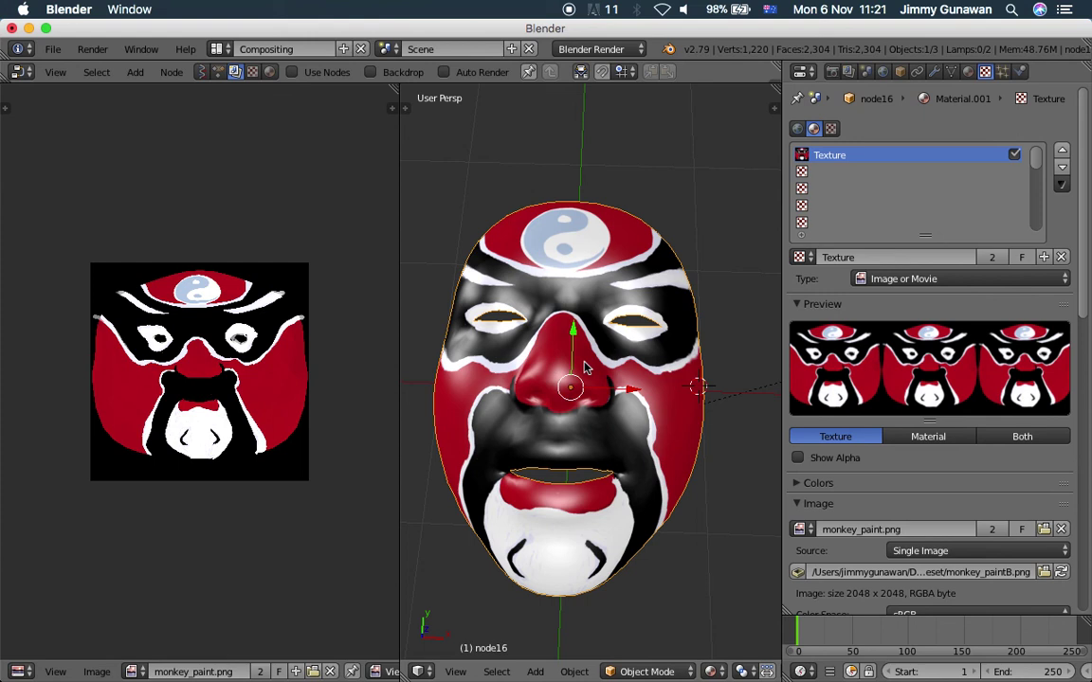
pyautogui.moveTo(585, 367); pyautogui.dragTo(504, 387, button='middle')
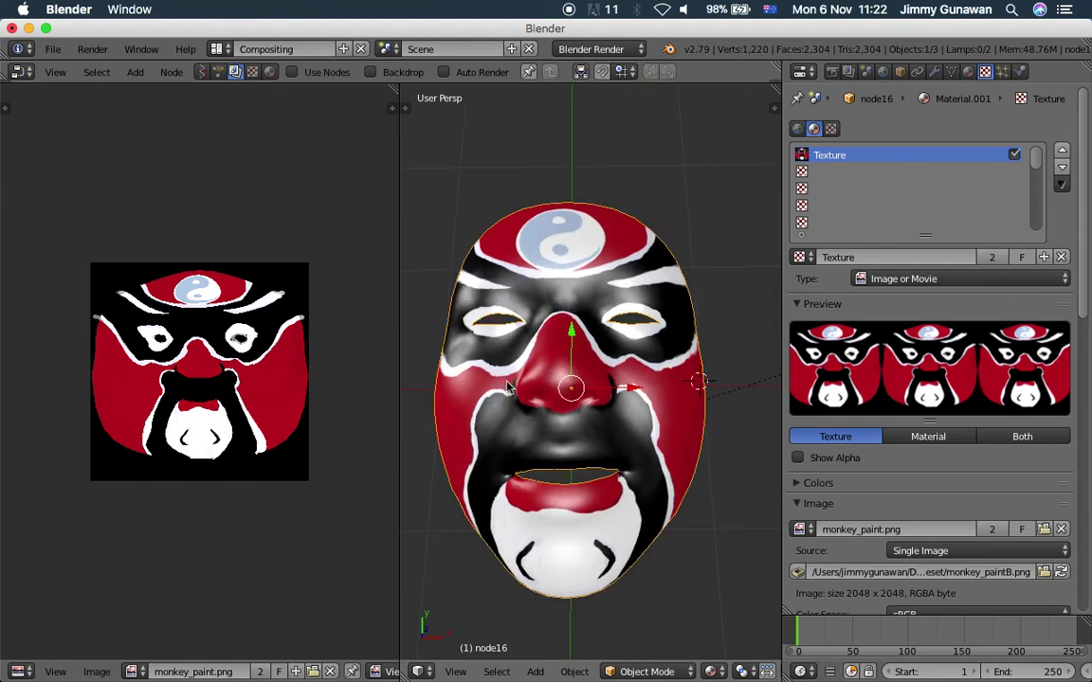
pyautogui.moveTo(400, 219); pyautogui.dragTo(369, 221)
pyautogui.moveTo(398, 227); pyautogui.dragTo(694, 417, button='middle')
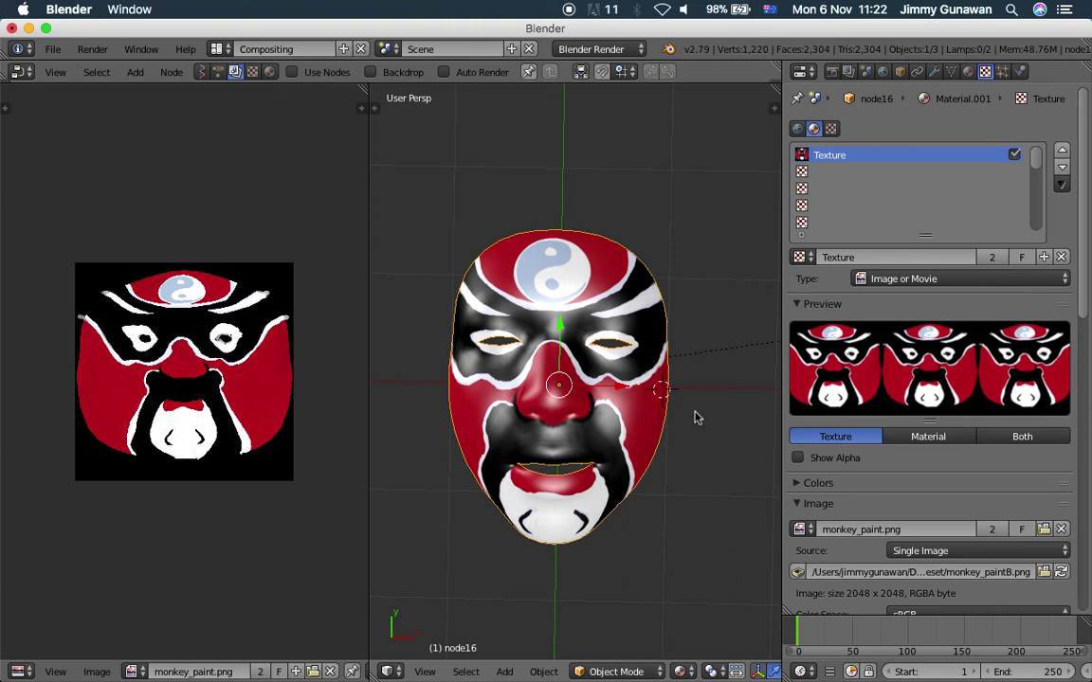
pyautogui.moveTo(695, 417); pyautogui.dragTo(666, 390, button='middle')
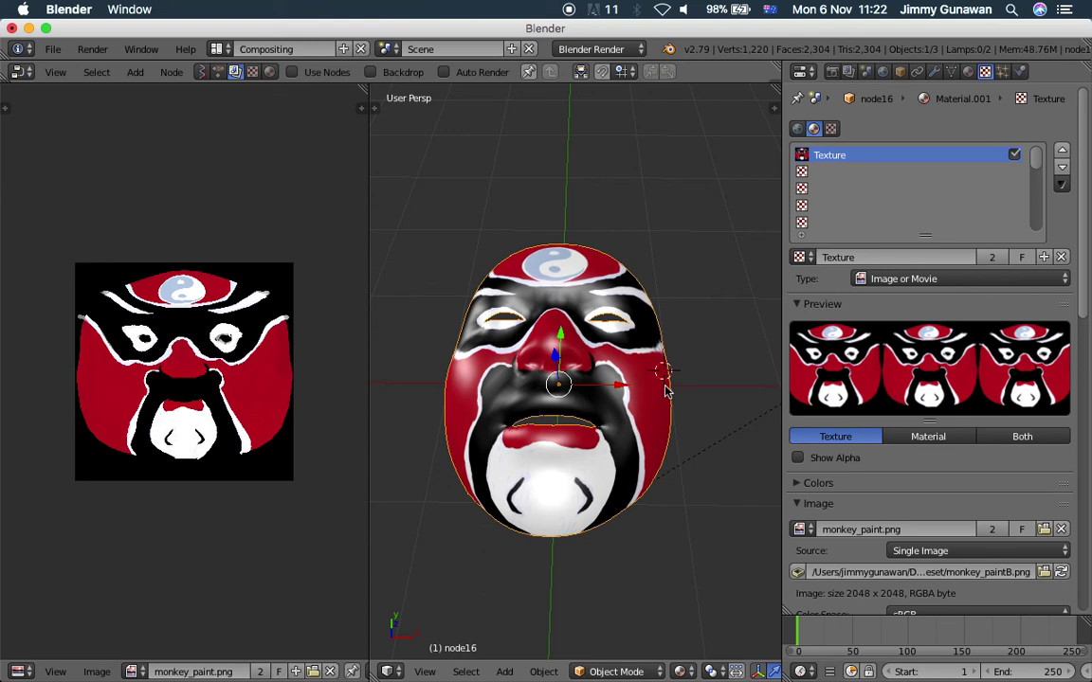
pyautogui.moveTo(692, 414)
pyautogui.mouseDown(button='middle')
pyautogui.moveTo(585, 387)
pyautogui.moveTo(671, 412)
pyautogui.mouseUp(button='middle')
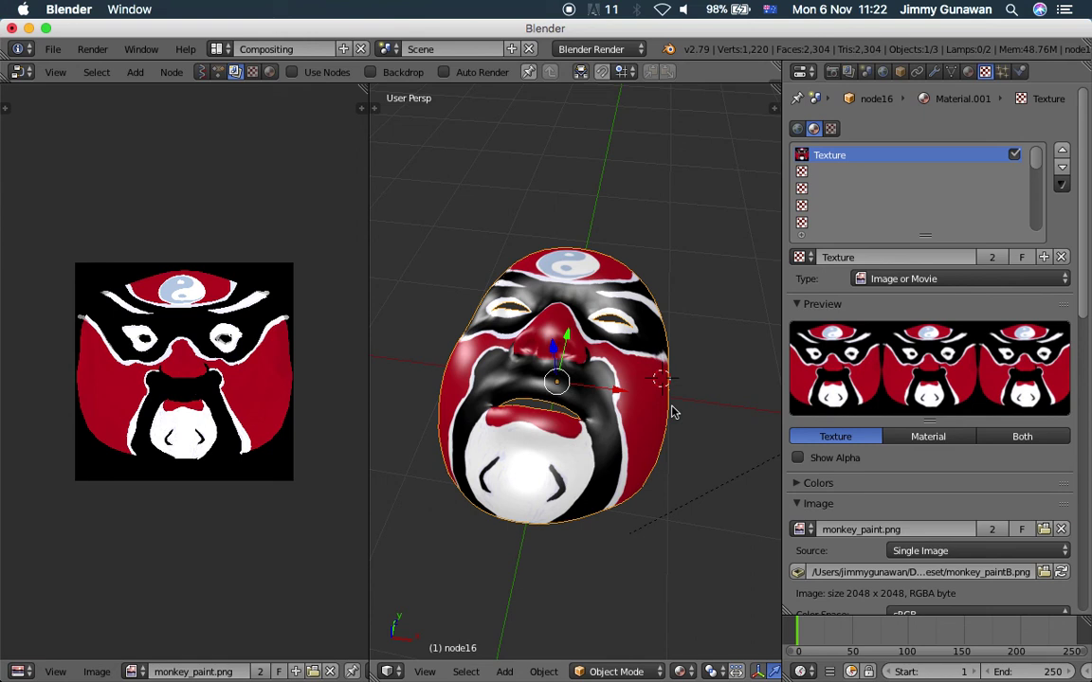
pyautogui.moveTo(672, 407); pyautogui.dragTo(682, 472, button='middle')
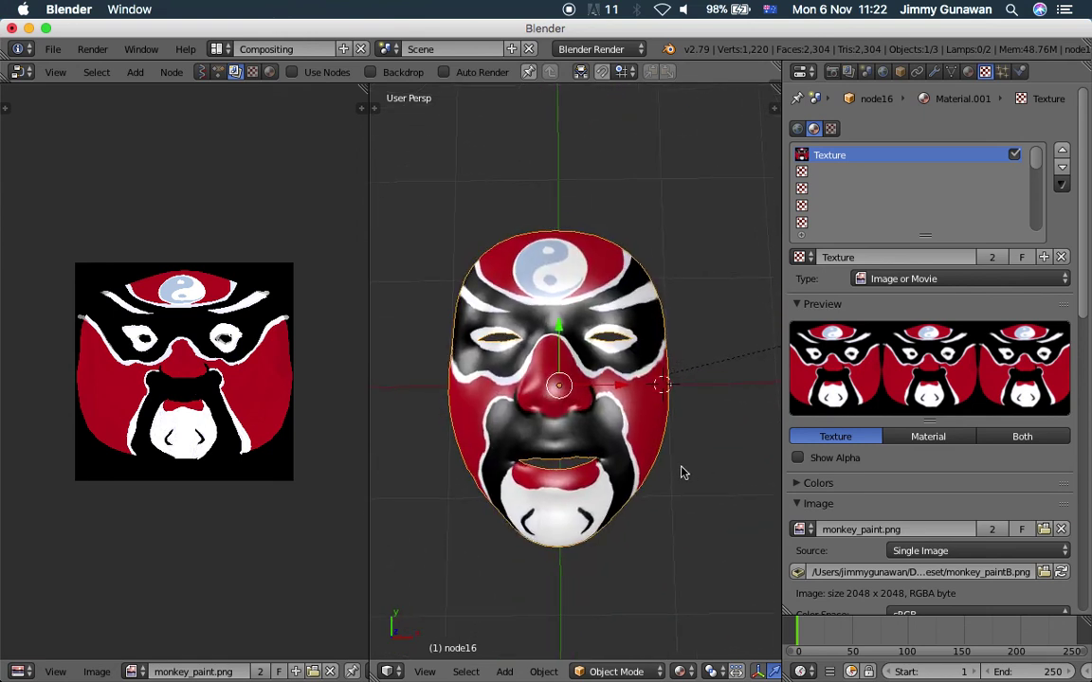